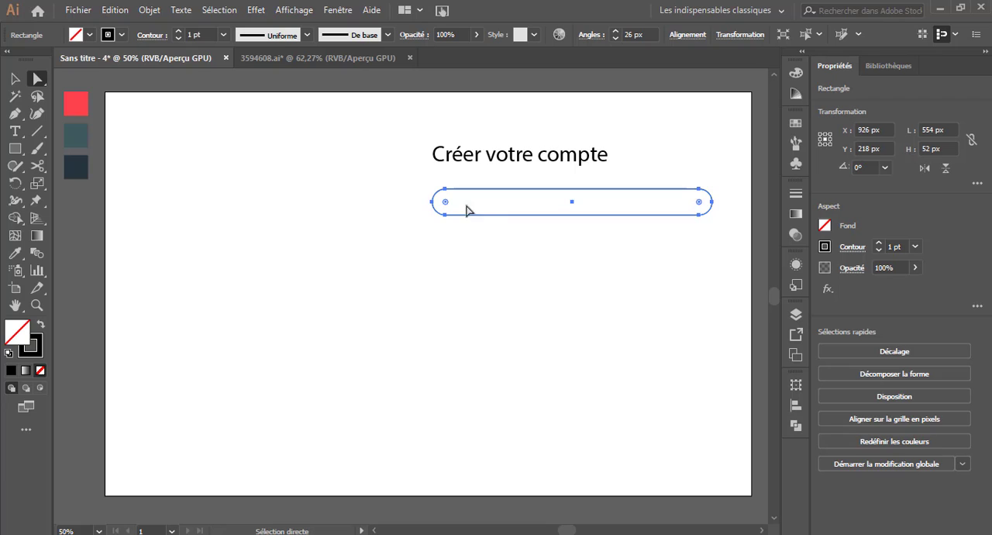
Reduce the field rectangle's corner rounding and place the label "Nom complet" inside it, scaled to about 20 pt.
drag(445, 202, 436, 201)
click(467, 256)
click(15, 132)
click(371, 378)
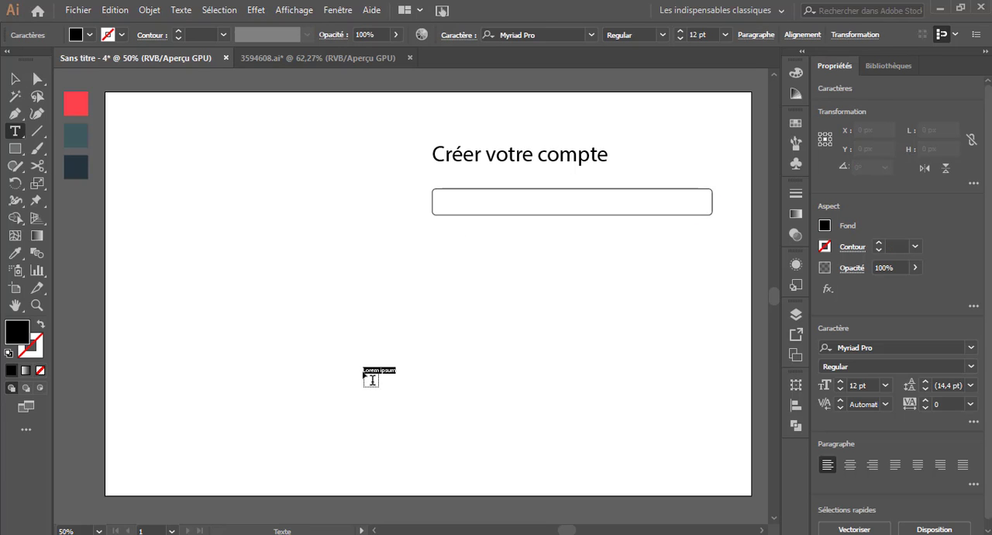
text(Nom d)
key(Escape)
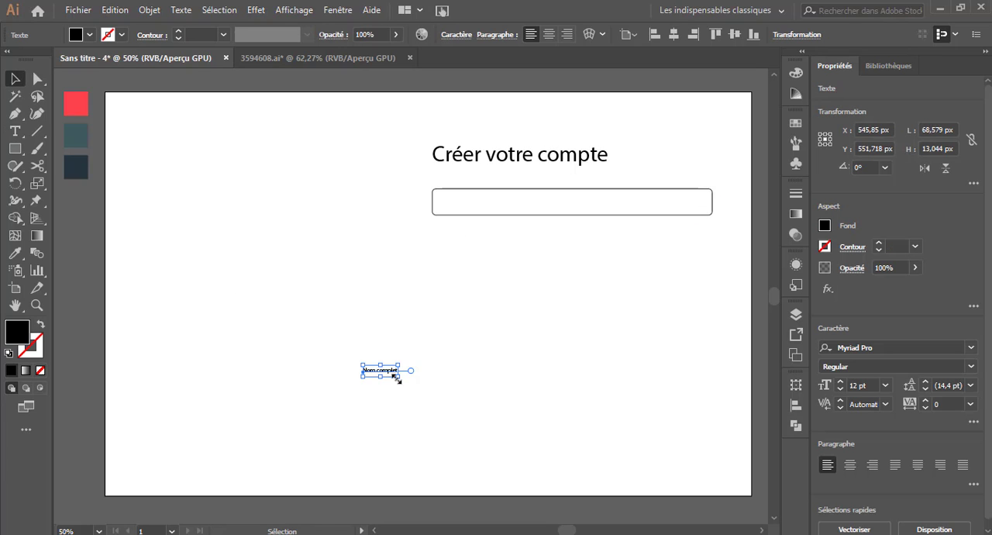
drag(398, 376, 410, 377)
drag(394, 377, 522, 207)
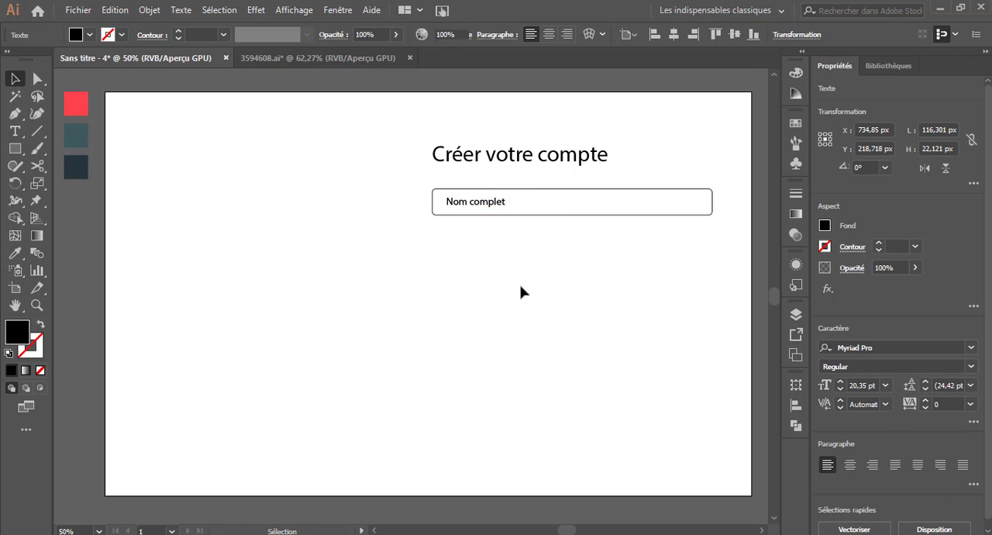
click(523, 288)
drag(418, 197, 558, 259)
key(ctrl+d)
click(263, 325)
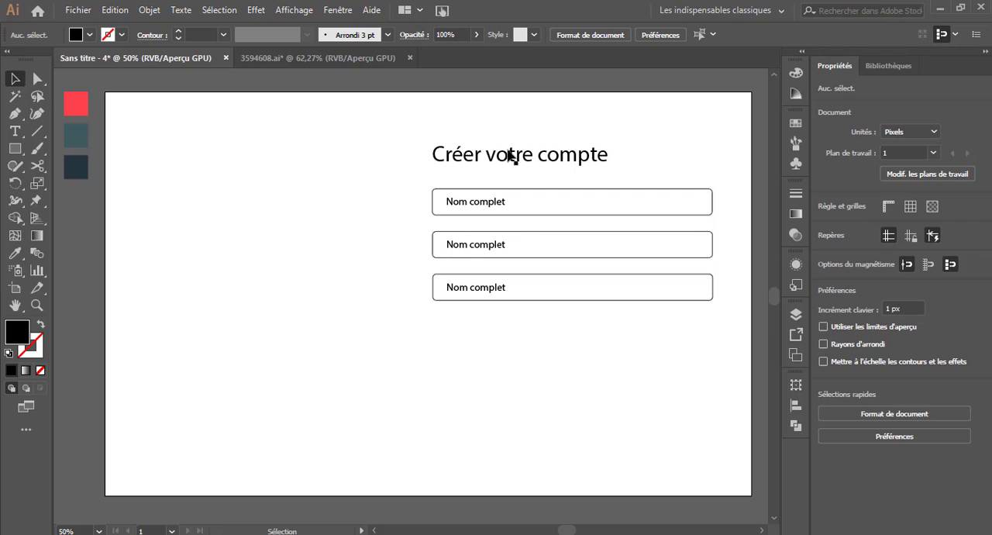
drag(464, 178, 553, 339)
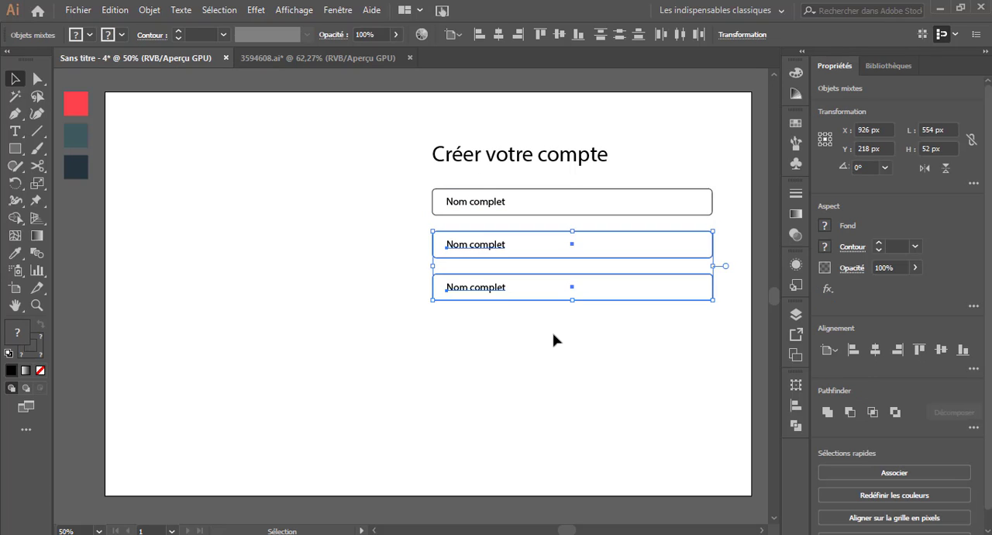
key(Delete)
Duplicate the "Nom complet" field with its label twice downward, with equal spacing.
drag(457, 183, 519, 273)
key(ctrl+d)
click(254, 261)
Change the second field's label to "Adresse email" and the third field's label to "Mot de passe".
click(17, 130)
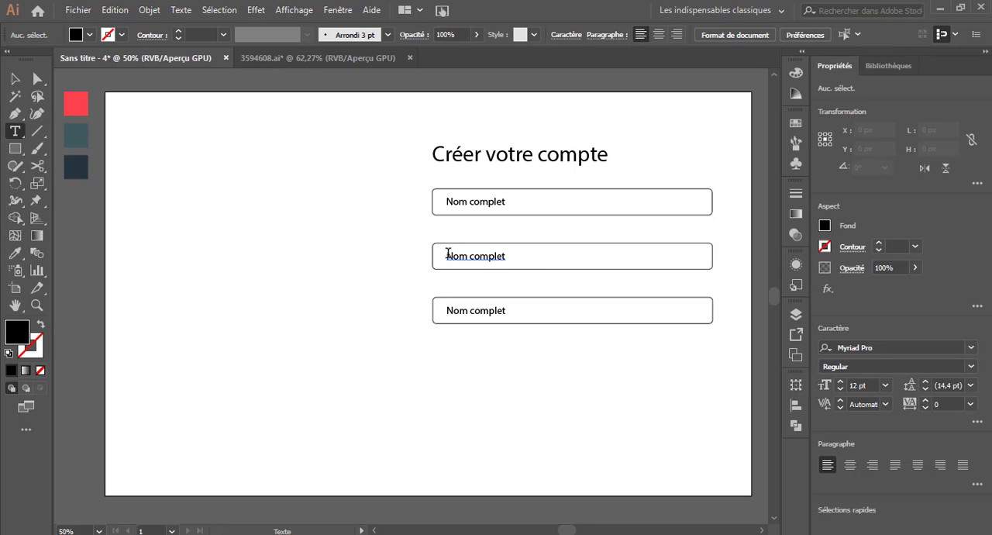
triple_click(449, 254)
text(Adresse email)
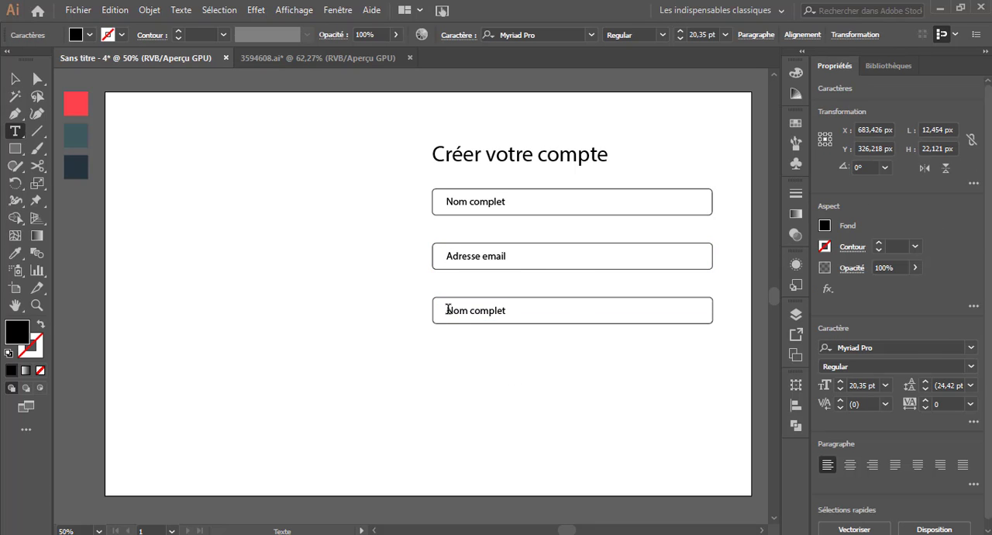
triple_click(448, 309)
text(Mot de passe)
click(11, 78)
click(211, 217)
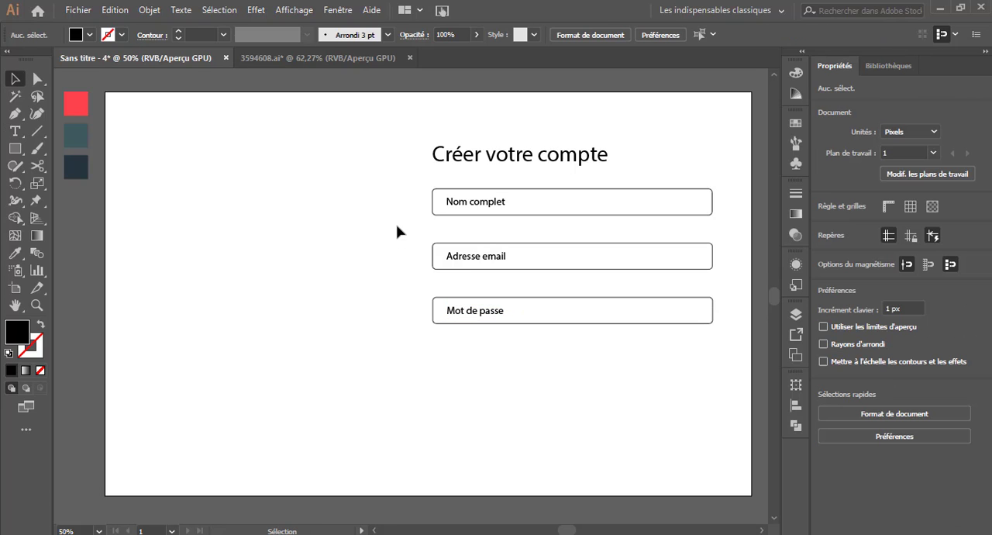
Duplicate the "Mot de passe" field below itself and change the copy's label to "Confirmer votre mot de passe".
drag(472, 324, 534, 382)
click(230, 369)
click(15, 129)
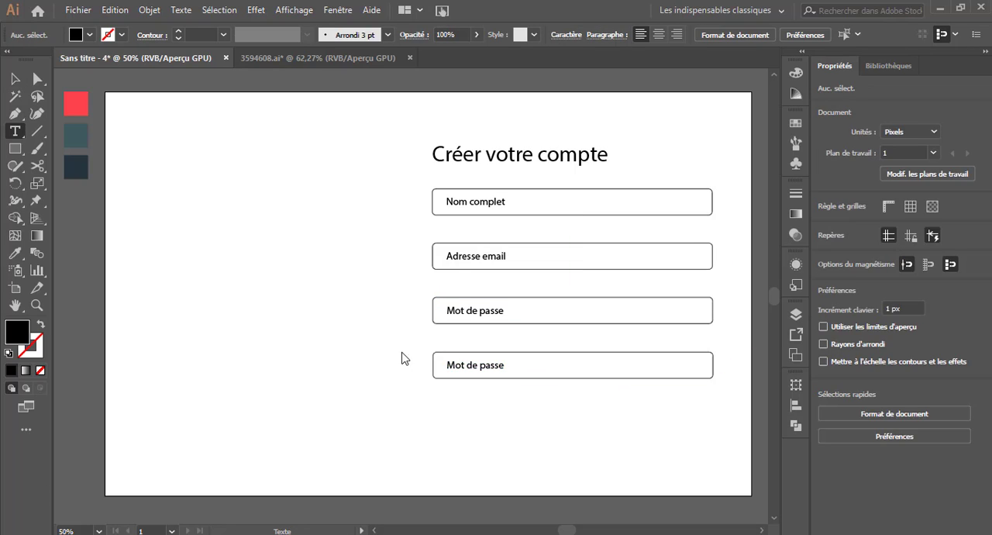
drag(456, 365, 368, 369)
text(Confirmer votre m)
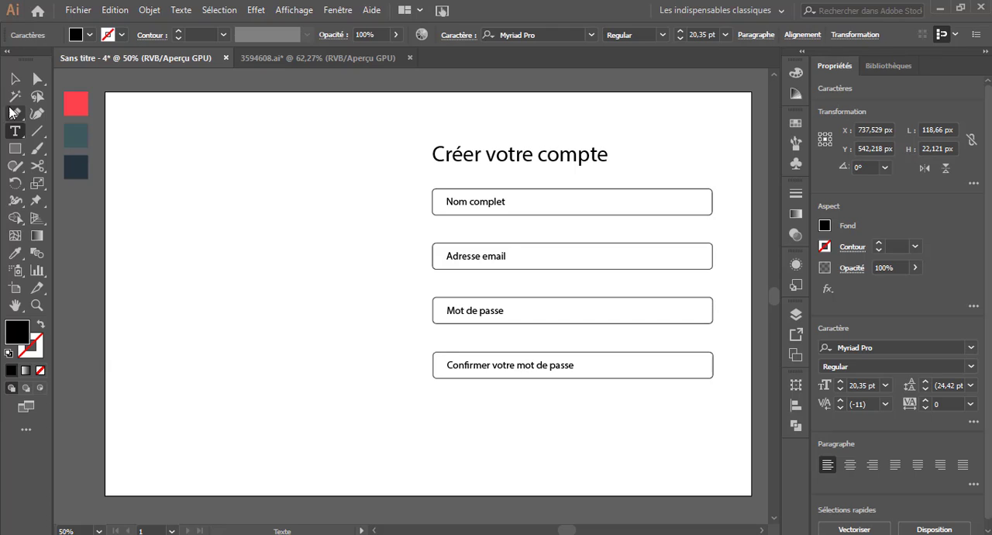
click(15, 78)
click(243, 266)
click(511, 202)
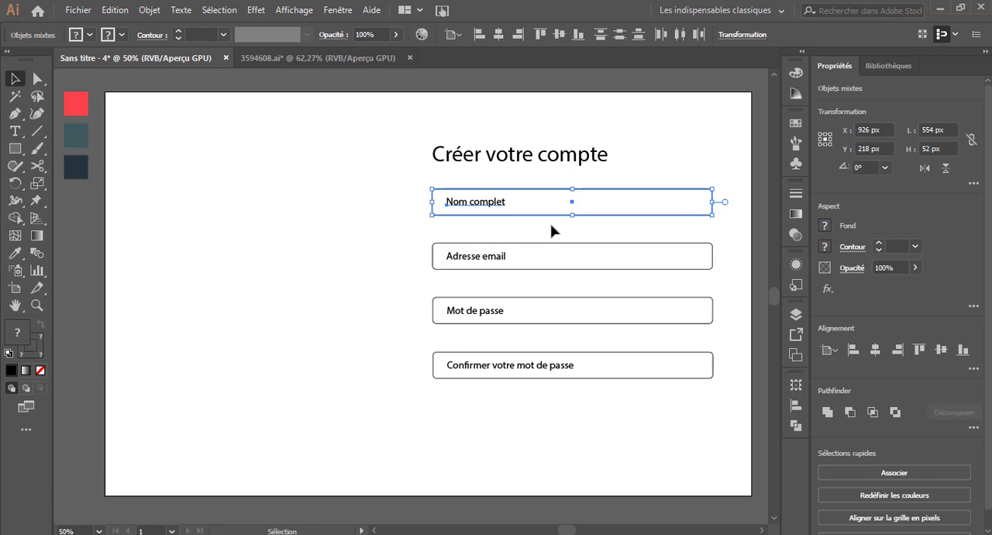
click(387, 271)
Color the title "Créer votre compte" with the red sampled from the palette square beside the artboard.
click(542, 155)
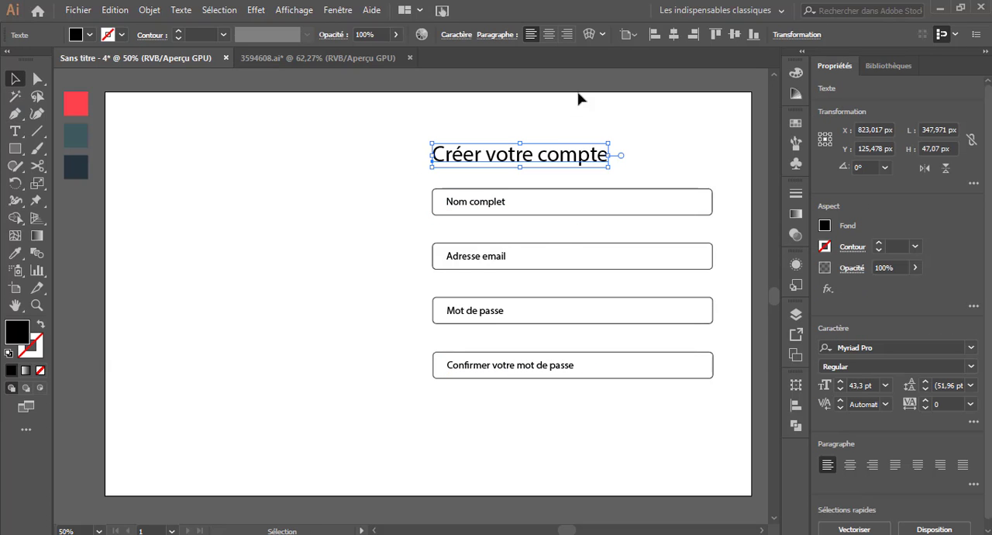
click(15, 252)
click(76, 103)
key(v)
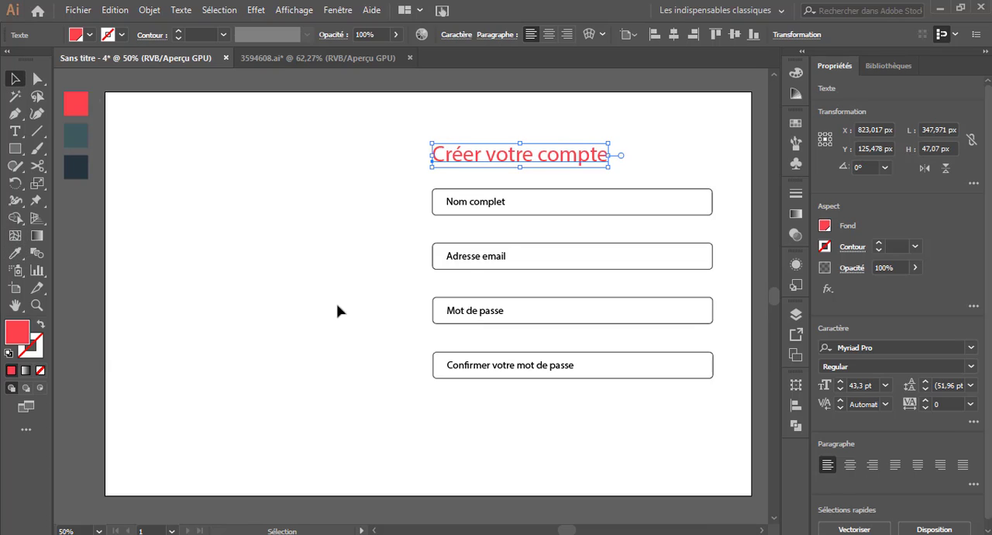
Set the title's font to Poppins SemiBold.
click(898, 347)
text(poppins)
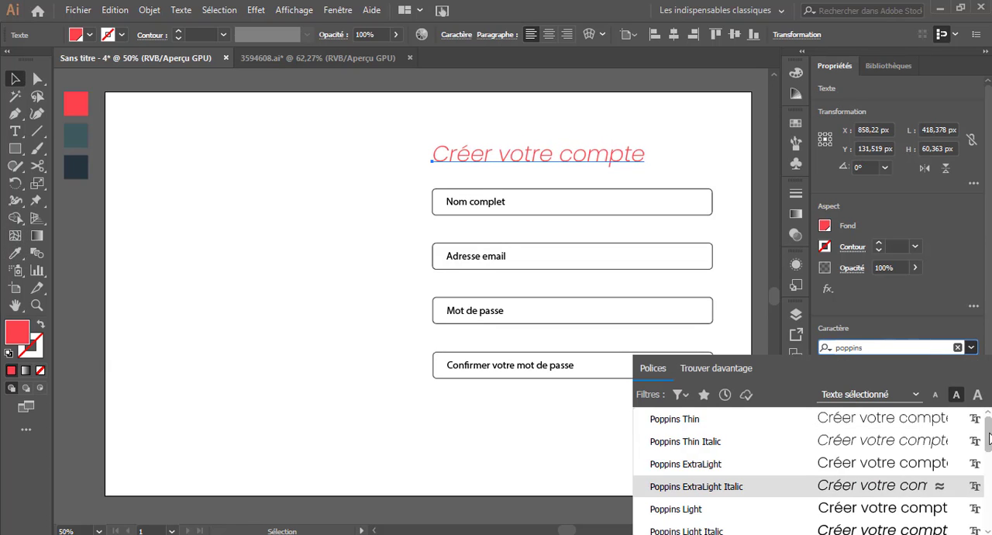
scroll(930, 465, down, 4)
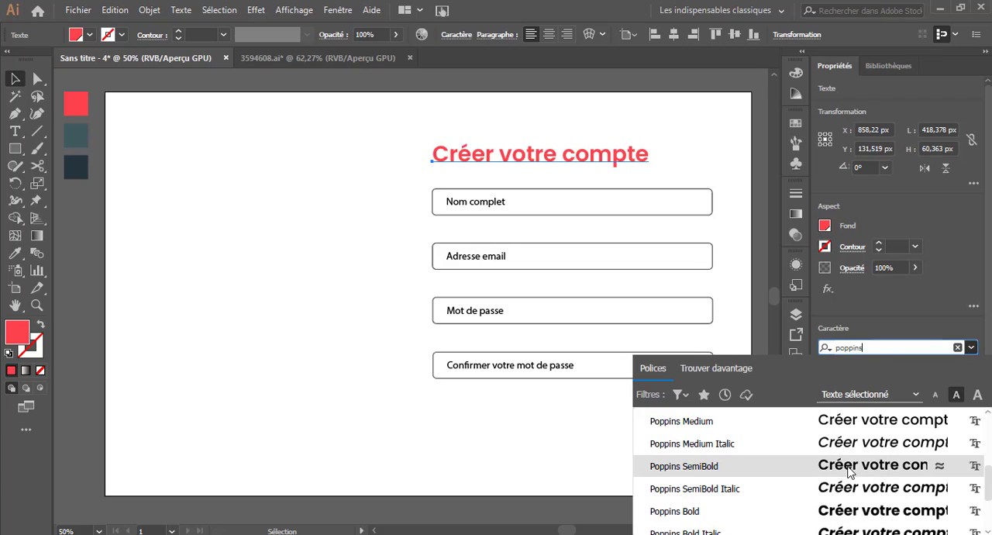
click(850, 465)
click(454, 218)
Color the four field labels with the dark navy sampled from the palette square.
click(480, 202)
shift+click(475, 256)
shift+click(475, 310)
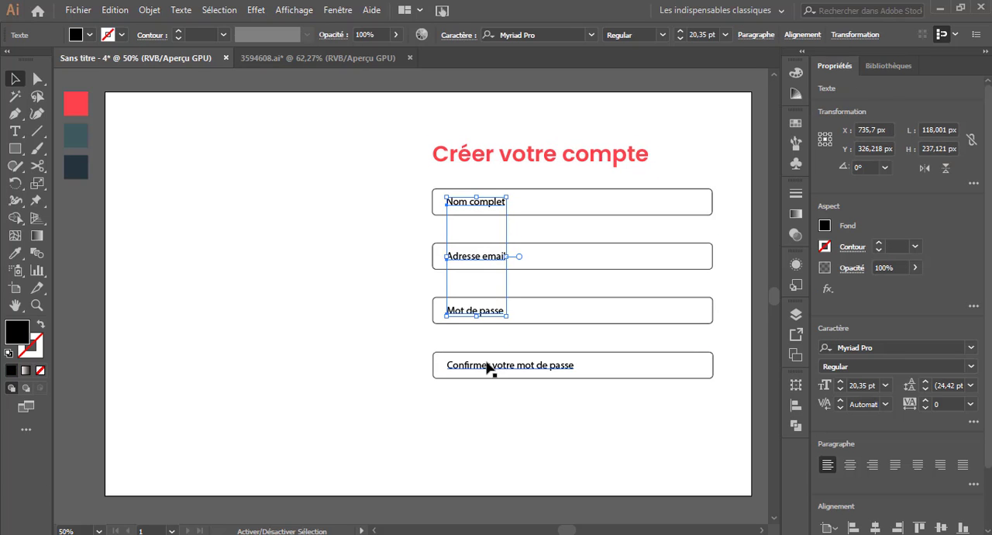
shift+click(488, 367)
key(i)
click(75, 135)
click(75, 166)
key(v)
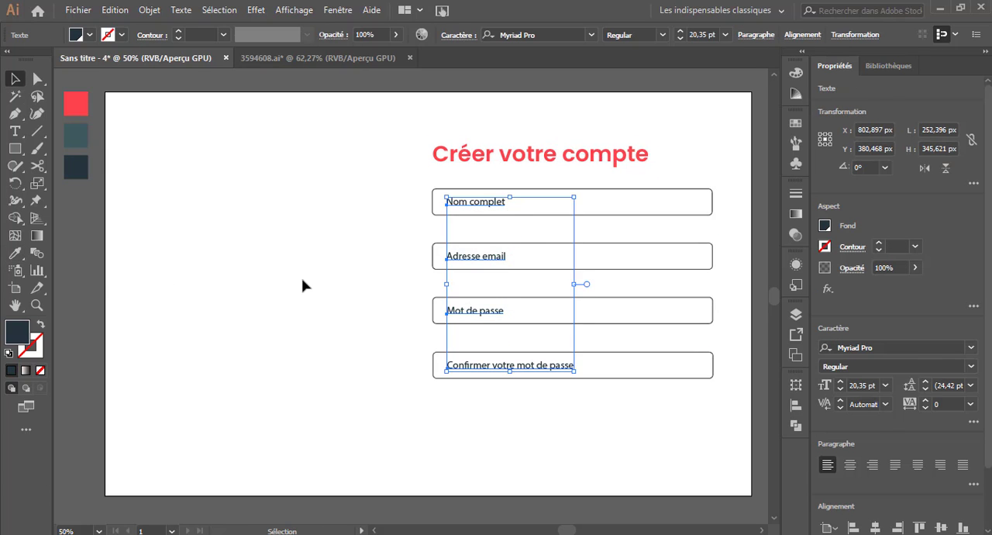
Give the four field rectangles a teal outline sampled from the palette square, with no fill.
drag(390, 183, 436, 352)
key(i)
click(76, 136)
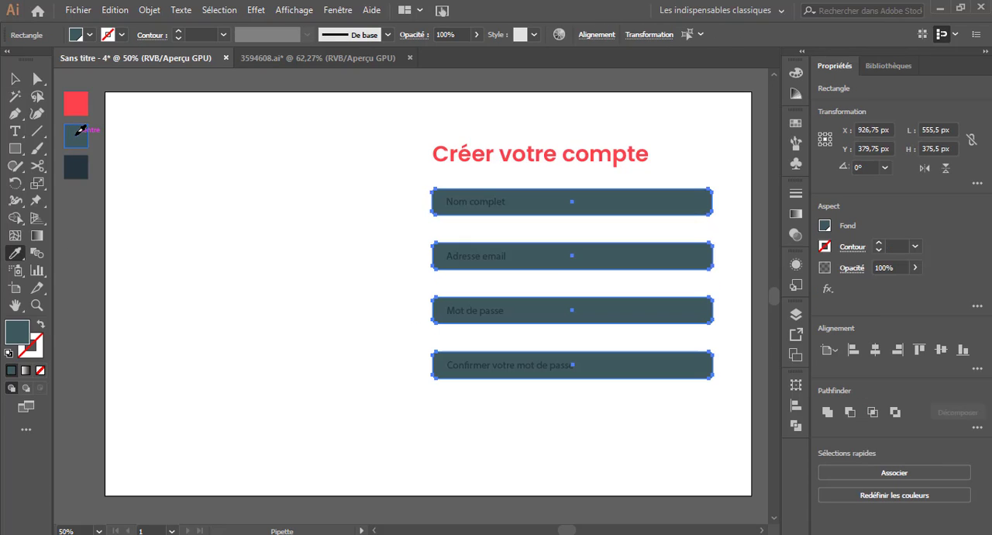
click(41, 324)
key(v)
click(261, 228)
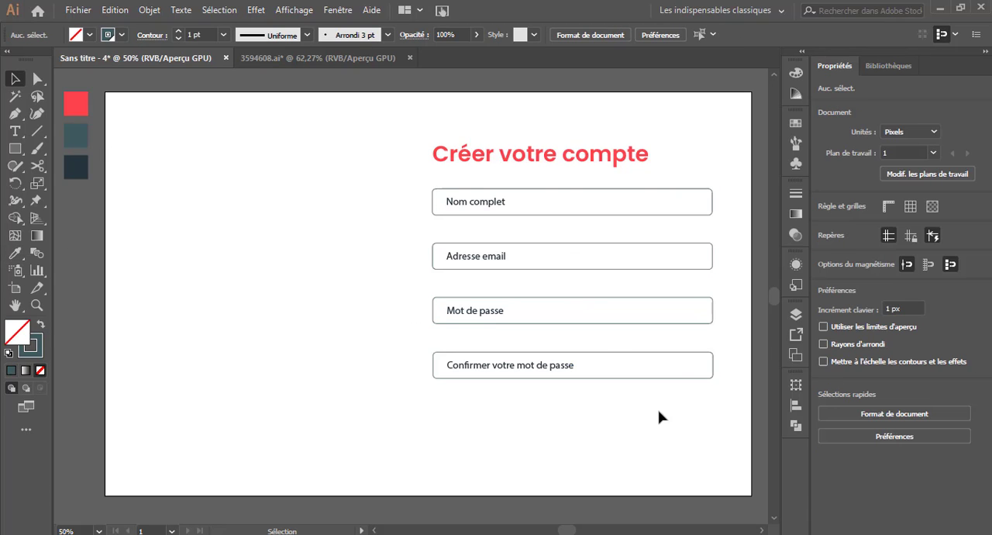
Set the outline thickness of the four field rectangles to 2 pt.
drag(659, 412, 688, 201)
click(879, 245)
click(695, 405)
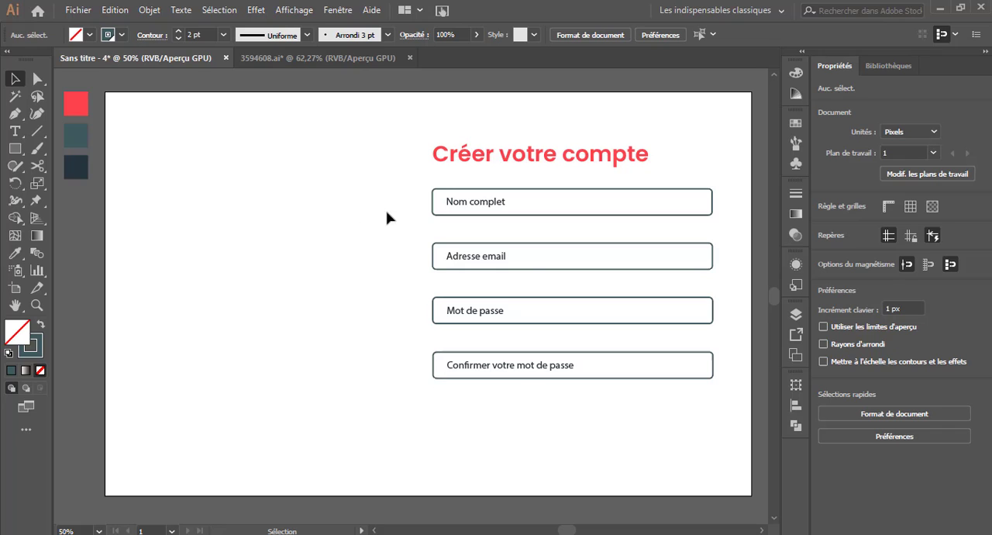
Group each of the four fields with its label, and select all four groups together.
drag(527, 246, 536, 228)
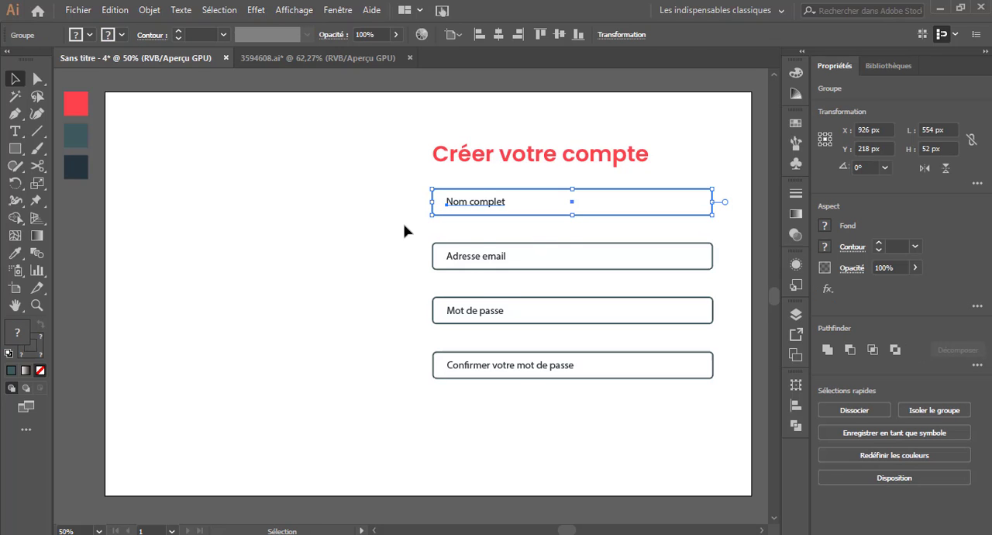
drag(403, 230, 507, 284)
drag(411, 287, 463, 337)
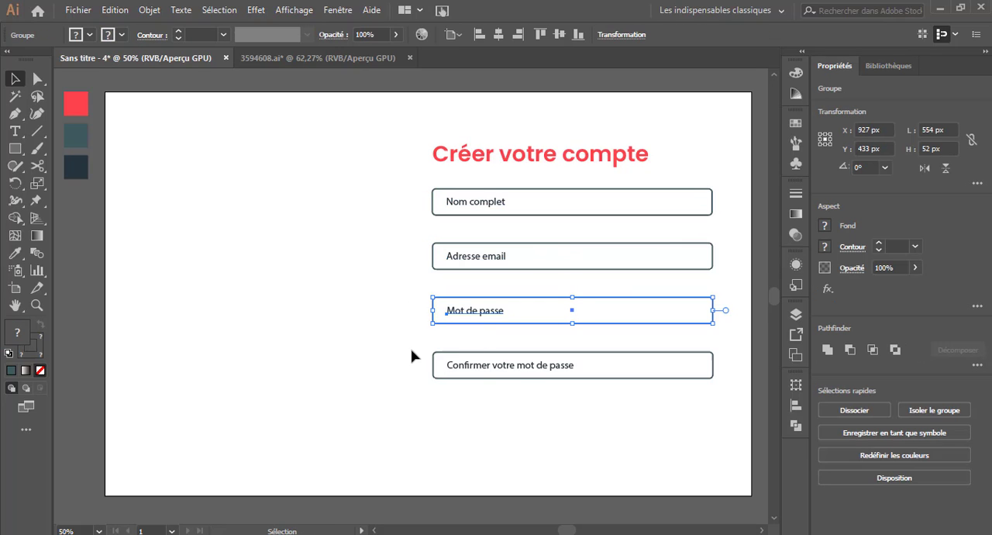
drag(411, 356, 536, 408)
drag(517, 308, 534, 364)
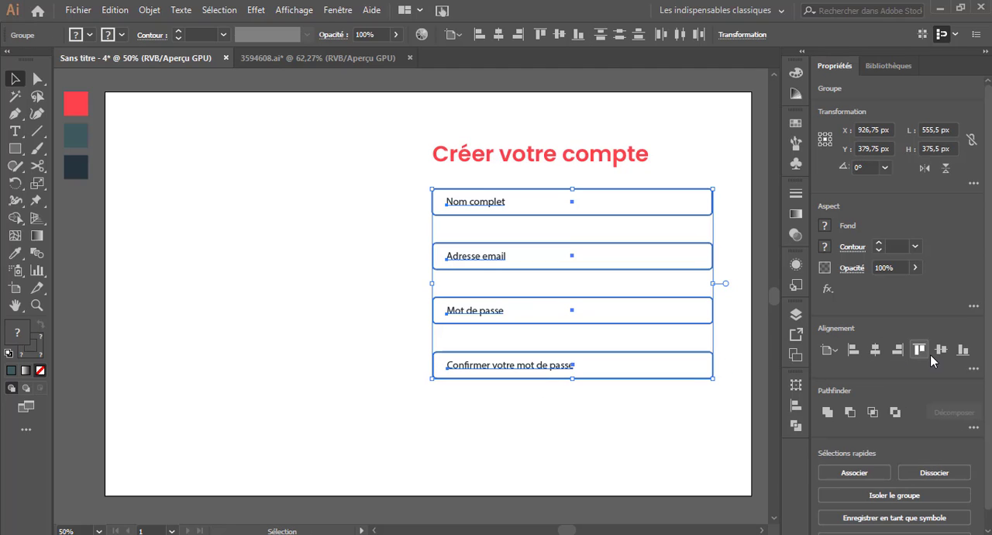
click(973, 368)
click(853, 453)
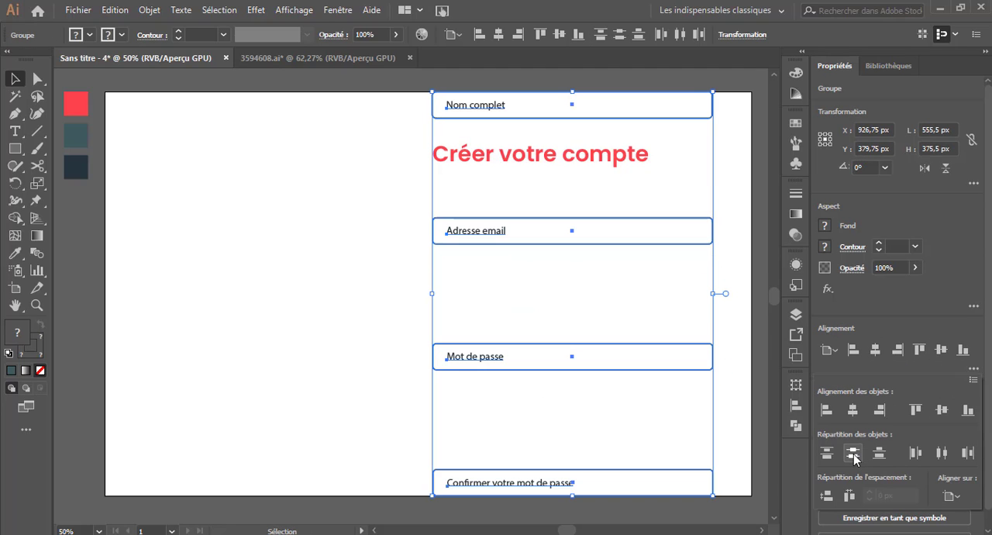
key(ctrl+z)
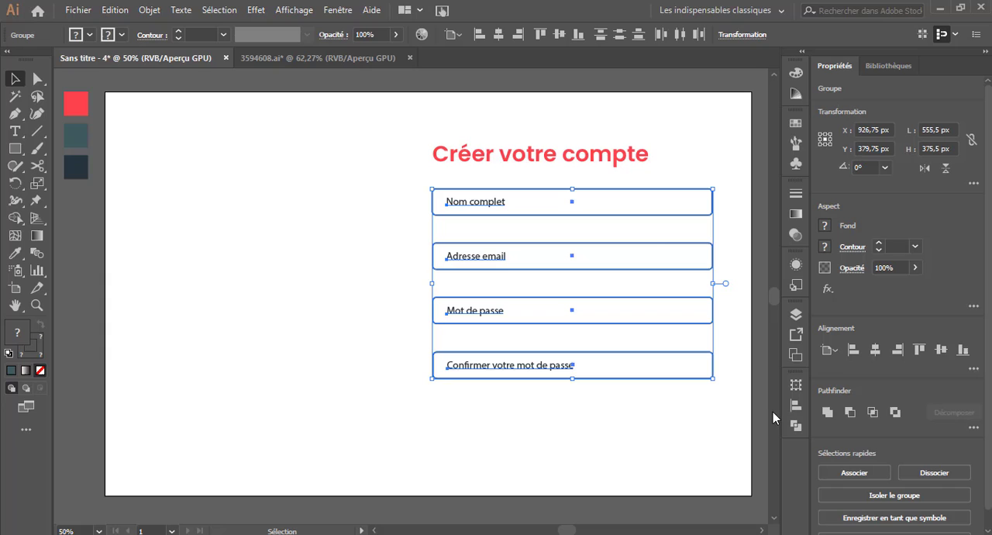
Distribute the four field groups evenly in the vertical direction, relative to the selection.
click(973, 368)
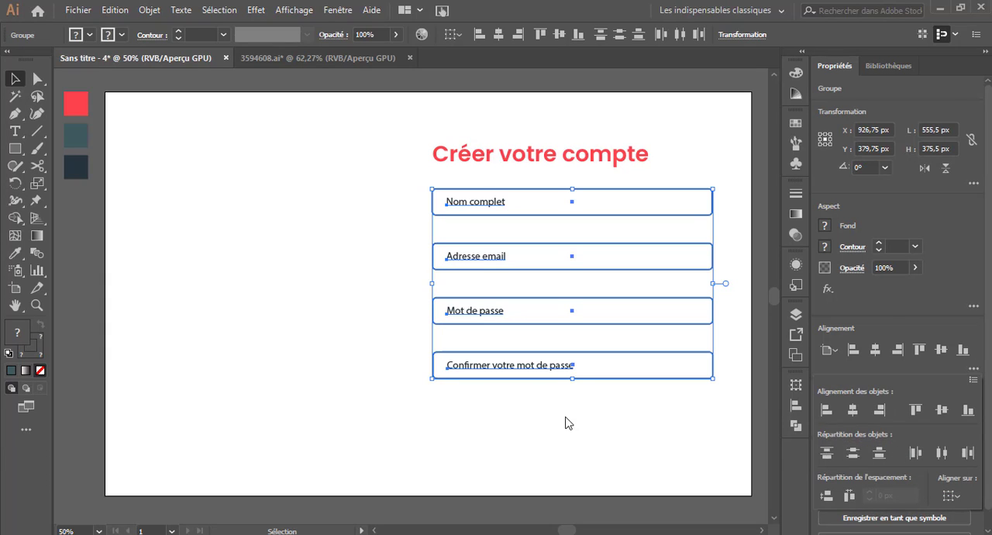
click(246, 348)
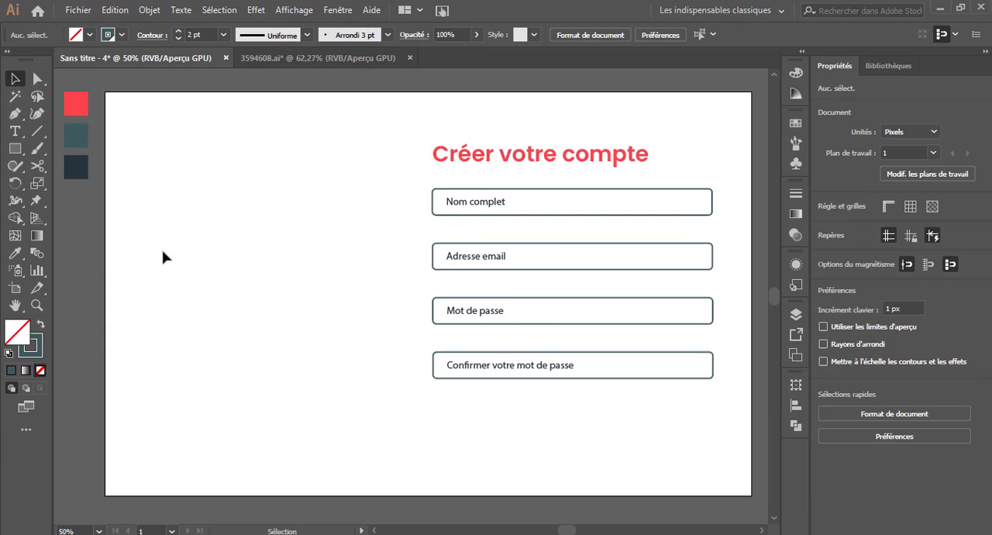
Draw a red button rectangle about 212 × 55 px and center it below the last field.
click(15, 148)
mouse_move(538, 396)
mouse_down()
mouse_move(634, 423)
mouse_move(602, 421)
mouse_move(632, 415)
mouse_up()
click(14, 253)
click(76, 103)
click(15, 78)
drag(610, 415, 603, 419)
Round the corners of the red button rectangle slightly.
key(a)
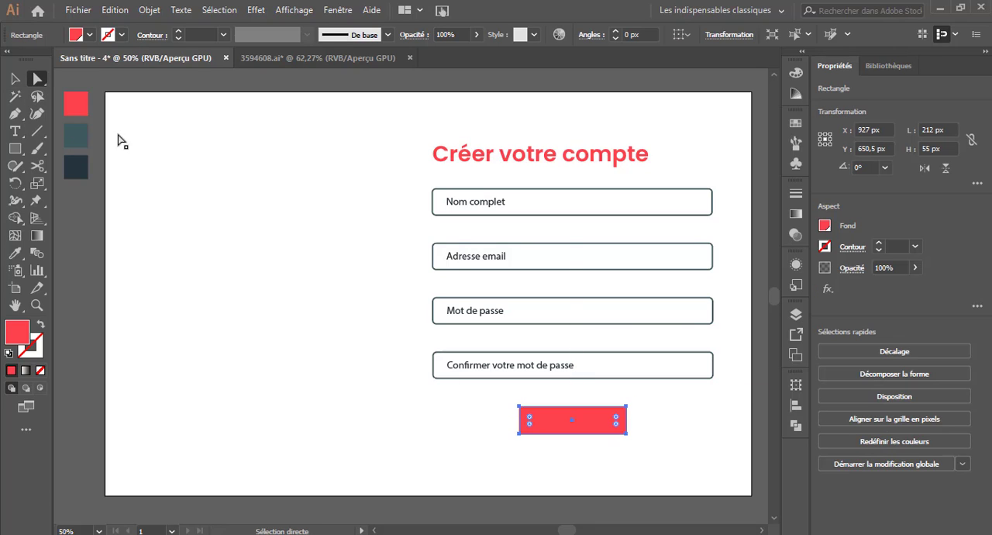
drag(530, 416, 525, 413)
click(391, 410)
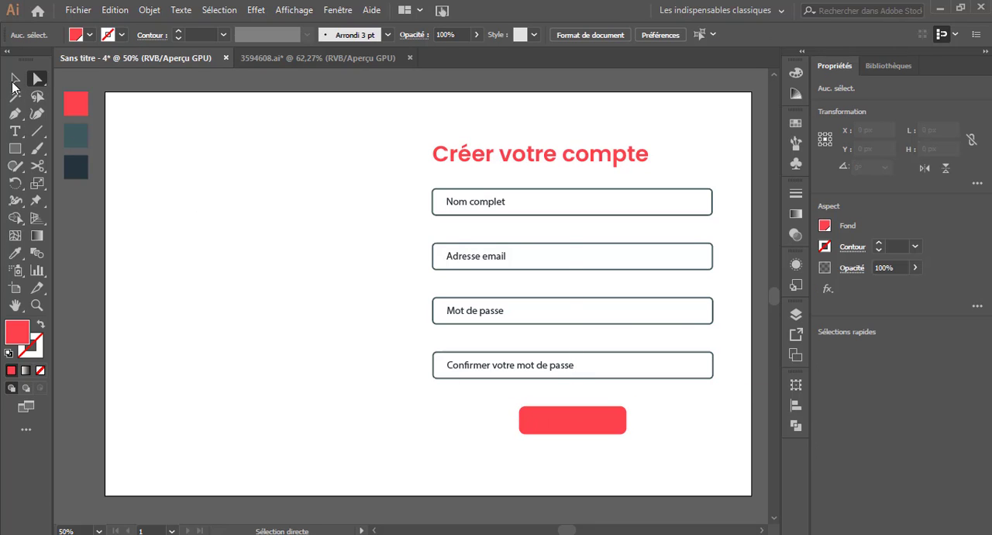
click(14, 82)
Add the text "Créer votre compte" in white, scaled to about 19.6 pt and centered on the red button.
click(16, 134)
click(369, 381)
text(Créer votre compte)
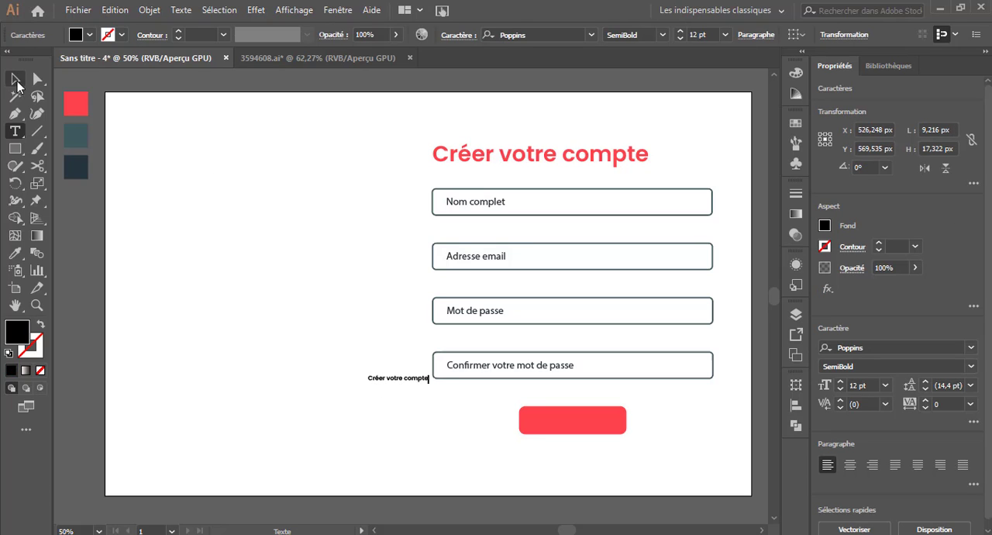
click(14, 79)
drag(431, 381, 600, 424)
key(i)
click(262, 255)
key(v)
click(680, 444)
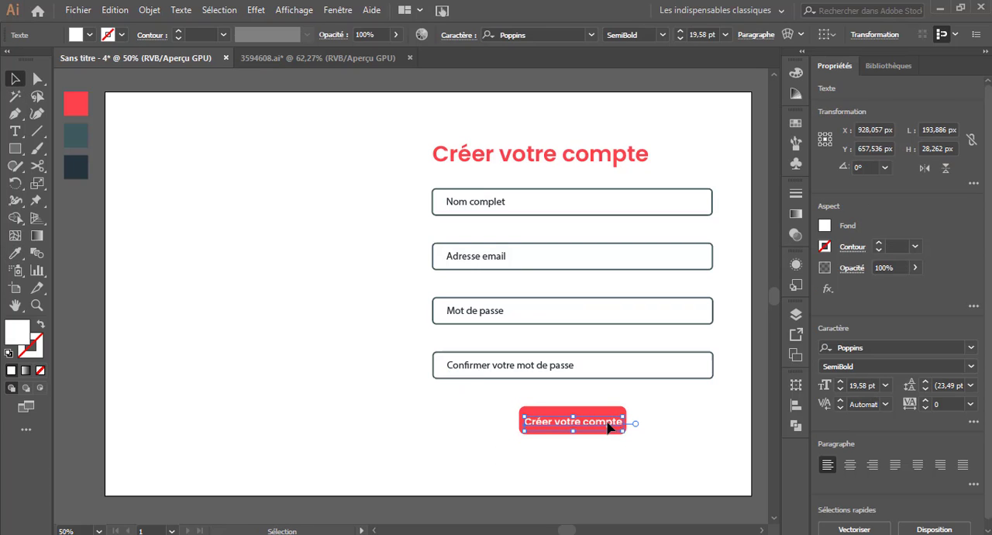
click(674, 463)
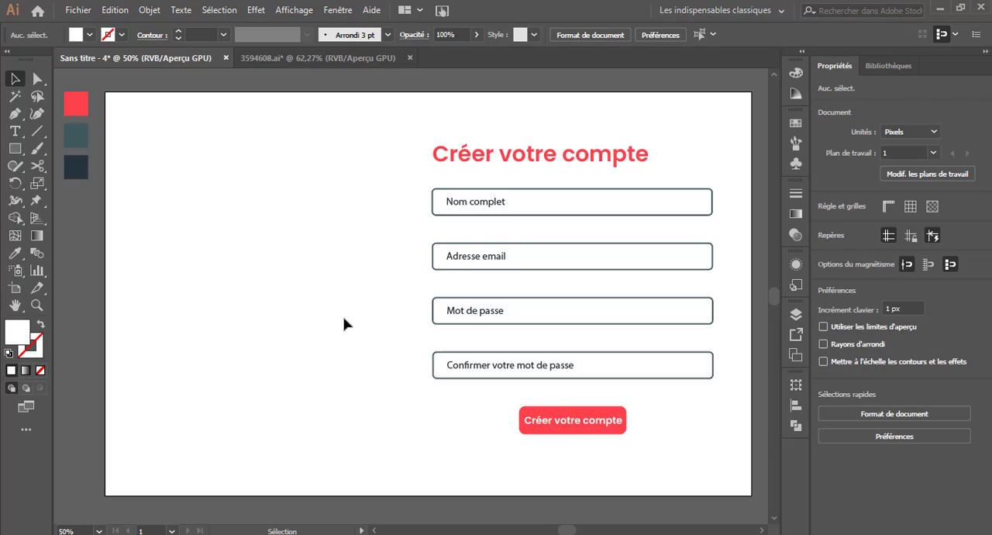
Add the line "Vous avez déjà un compte? Connectez-vous" below the button and color "Connectez-vous" with the palette red.
click(17, 132)
click(223, 410)
text(Vous avez déjà un compte? Connectez-vous)
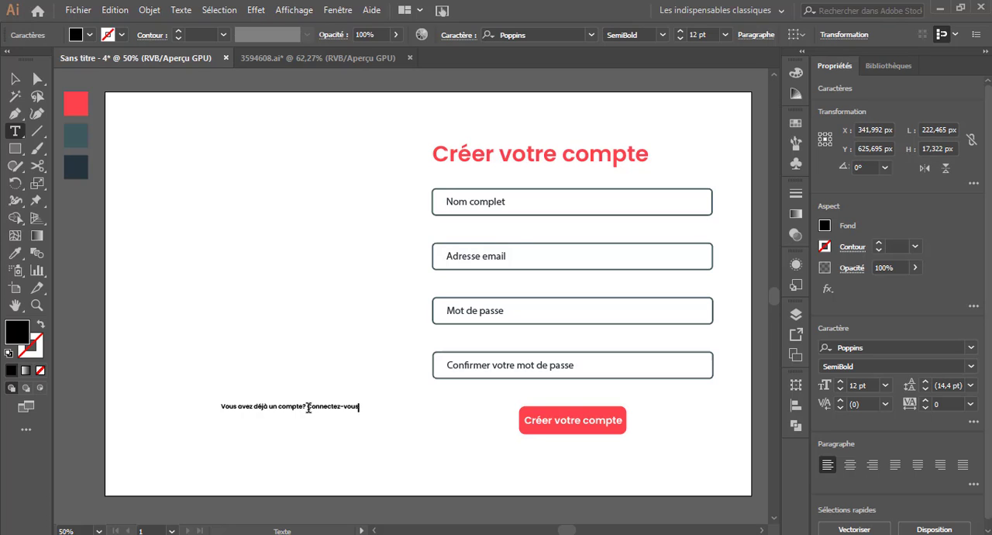
drag(308, 406, 671, 482)
click(16, 254)
click(82, 100)
click(16, 79)
click(261, 324)
click(635, 471)
click(493, 208)
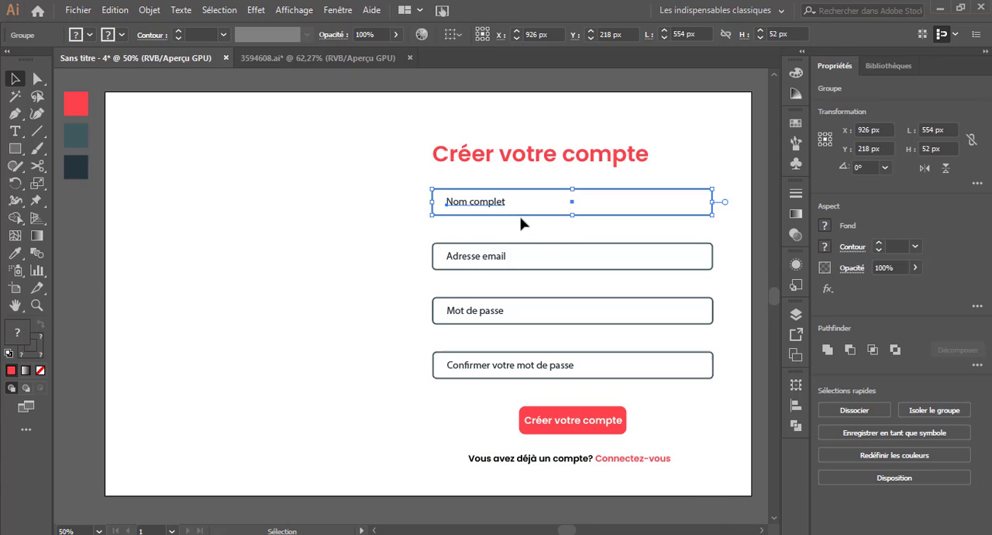
click(521, 266)
click(411, 298)
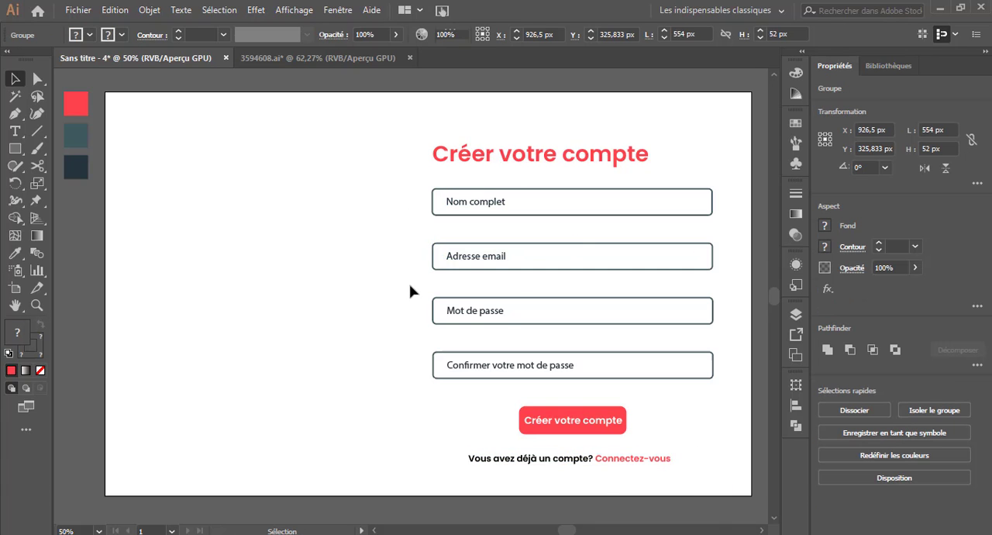
Group the red button with its text, and centre all page elements horizontally on one another.
click(564, 321)
click(417, 346)
click(507, 375)
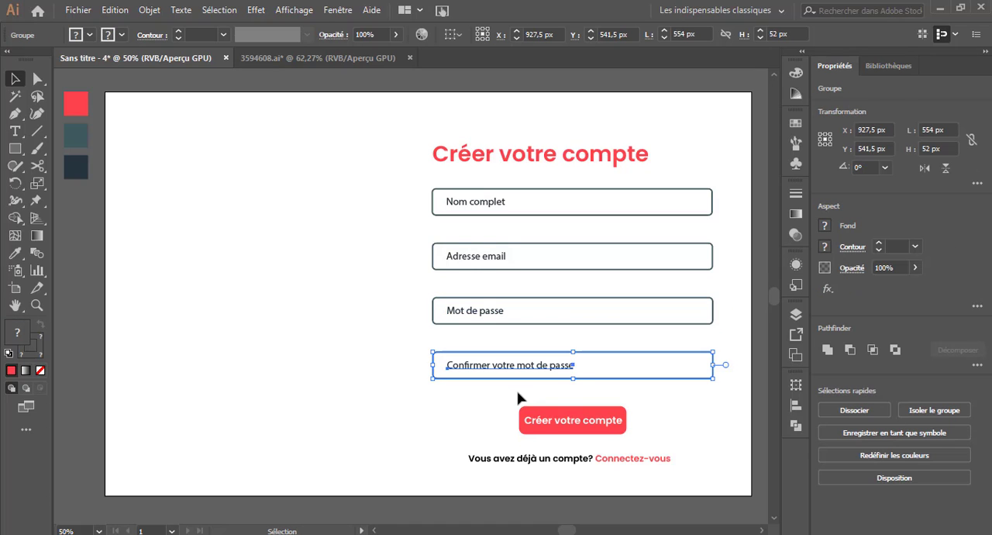
drag(513, 394, 633, 424)
key(ctrl+g)
key(ctrl+a)
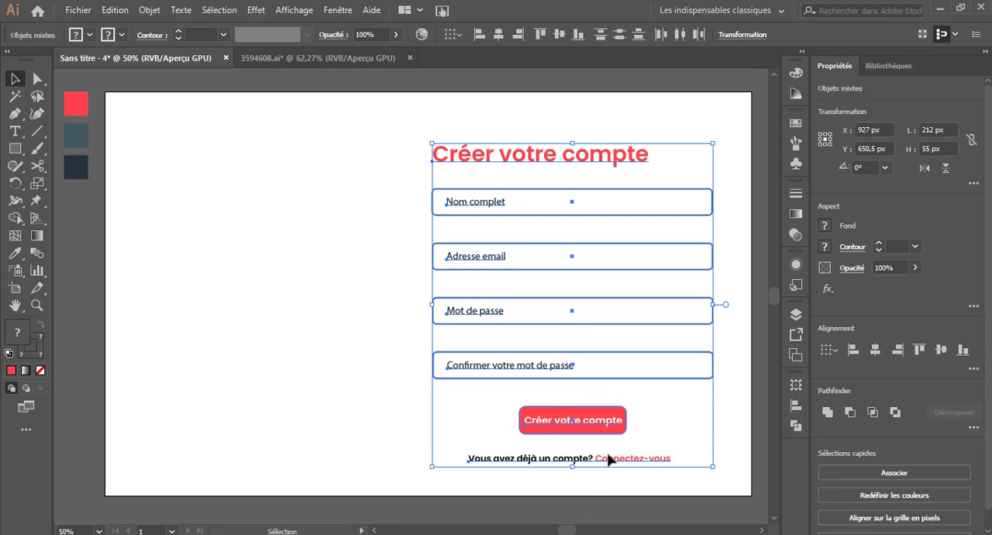
click(876, 350)
Move the "Créer votre compte" title flush with the fields' left edge and slightly higher above the first field.
click(365, 210)
click(571, 162)
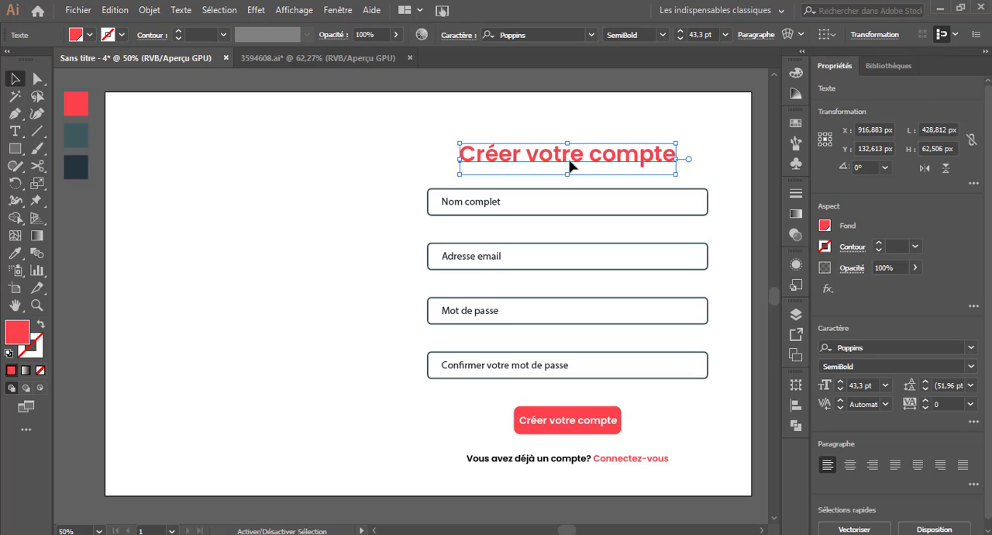
drag(576, 155, 544, 155)
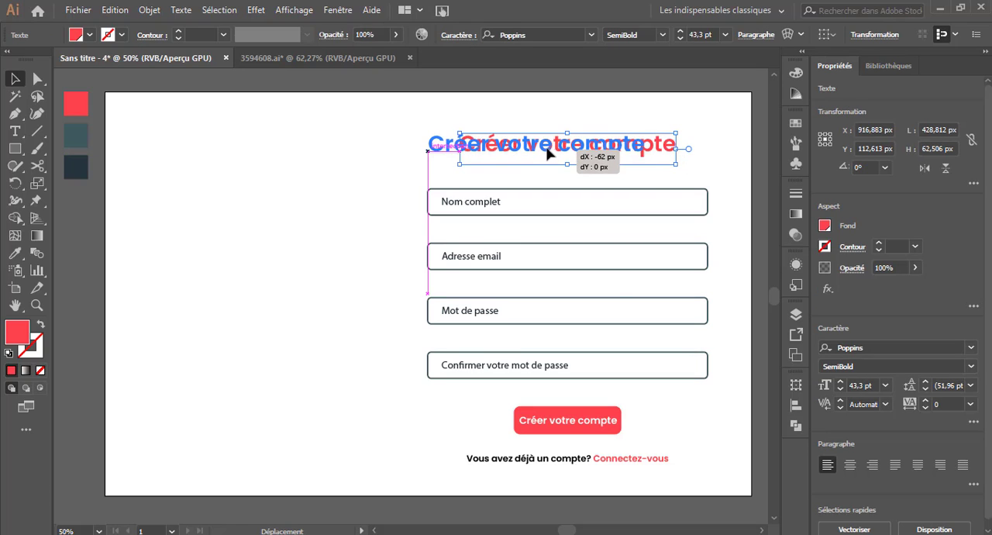
Move the red button and the "Vous avez déjà un compte? Connectez-vous" line flush with the fields' left edge.
click(359, 184)
drag(574, 431, 502, 431)
click(597, 489)
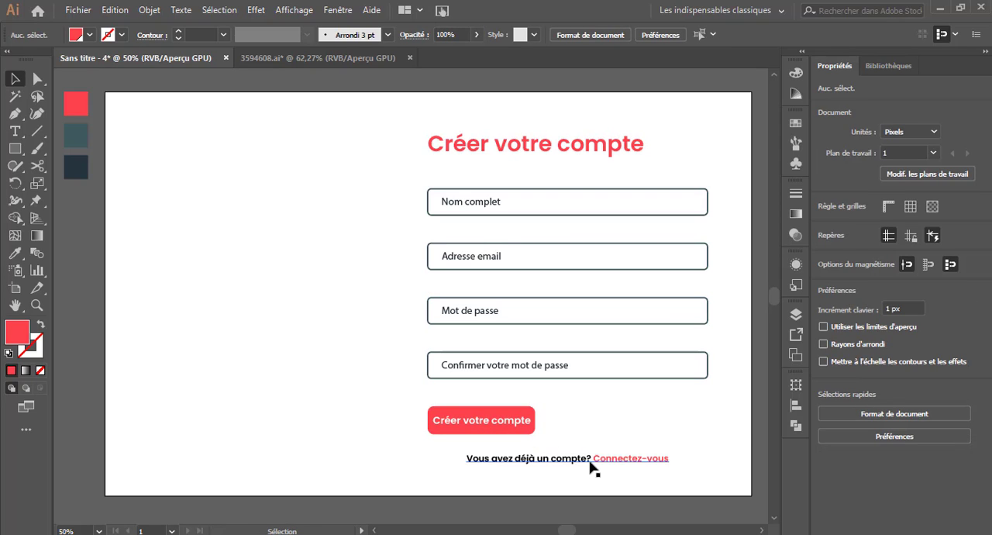
drag(594, 464, 542, 461)
click(683, 447)
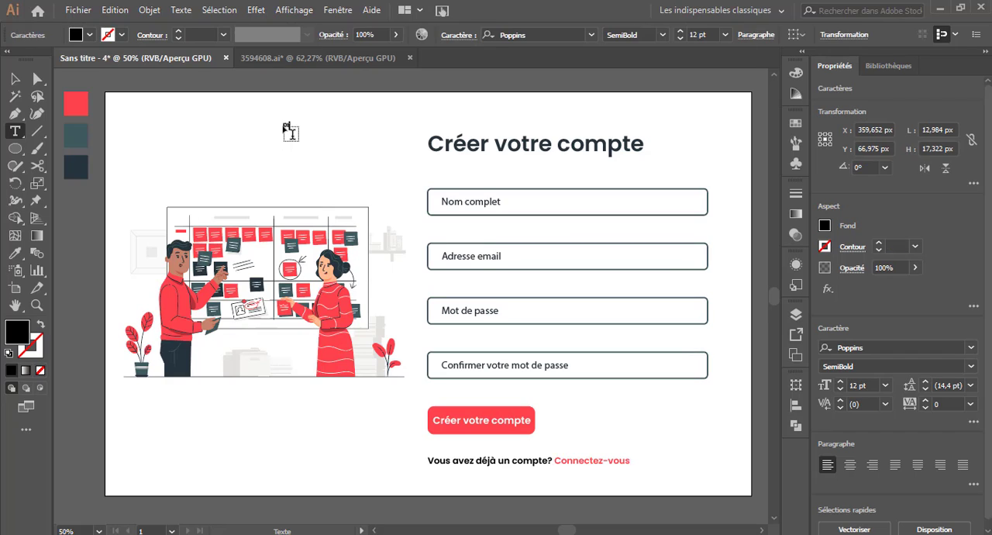
Add the logo text "projecto" above the illustration and enlarge it to about 67.7 pt.
click(17, 80)
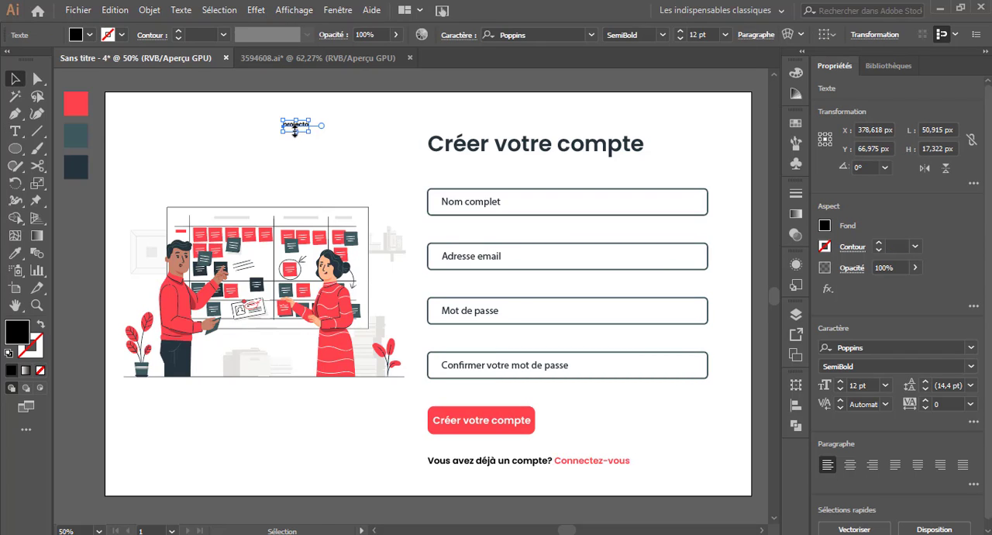
drag(295, 129, 268, 134)
right_click(266, 133)
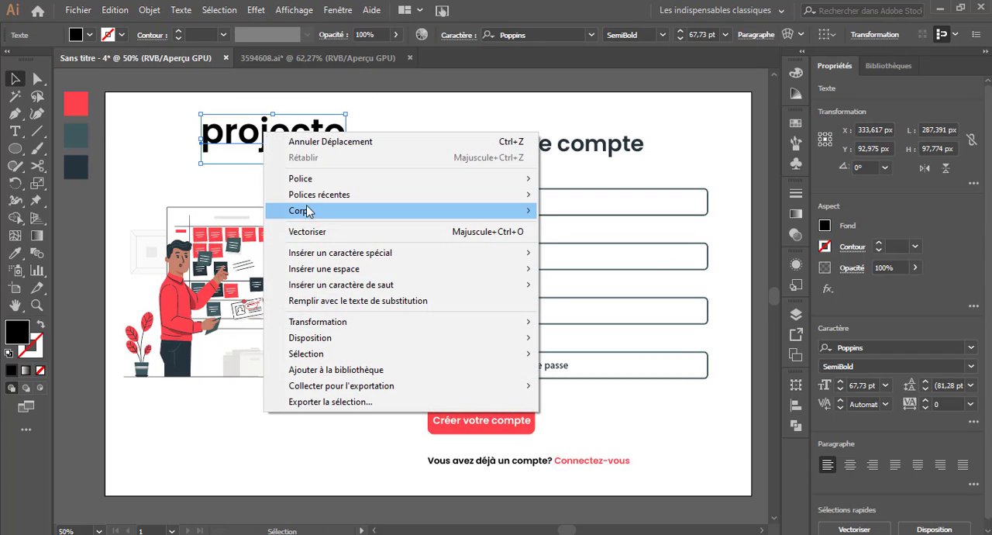
click(311, 230)
click(363, 152)
key(ctrl+z)
Set the "projecto" text to Poppins ExtraBold and color it with the palette red.
click(949, 368)
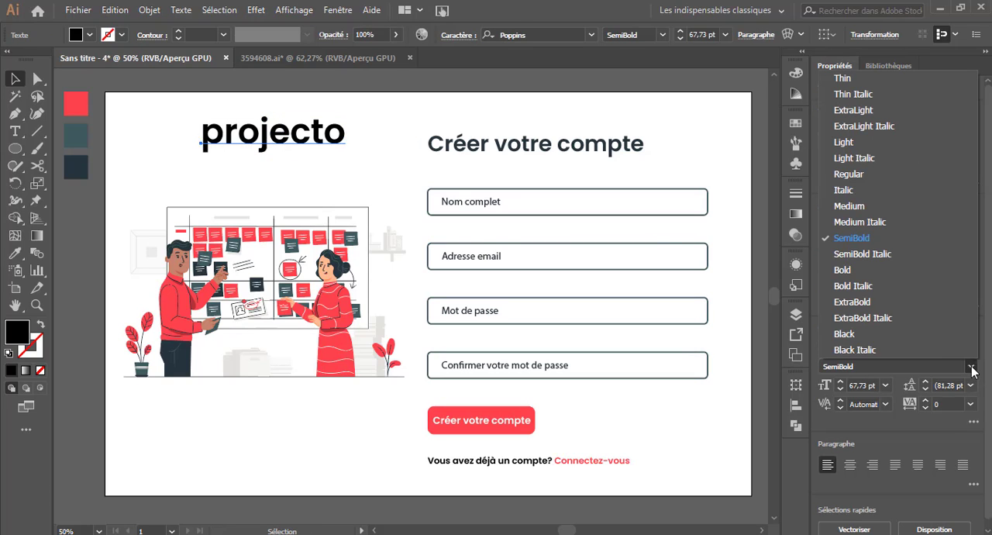
click(851, 302)
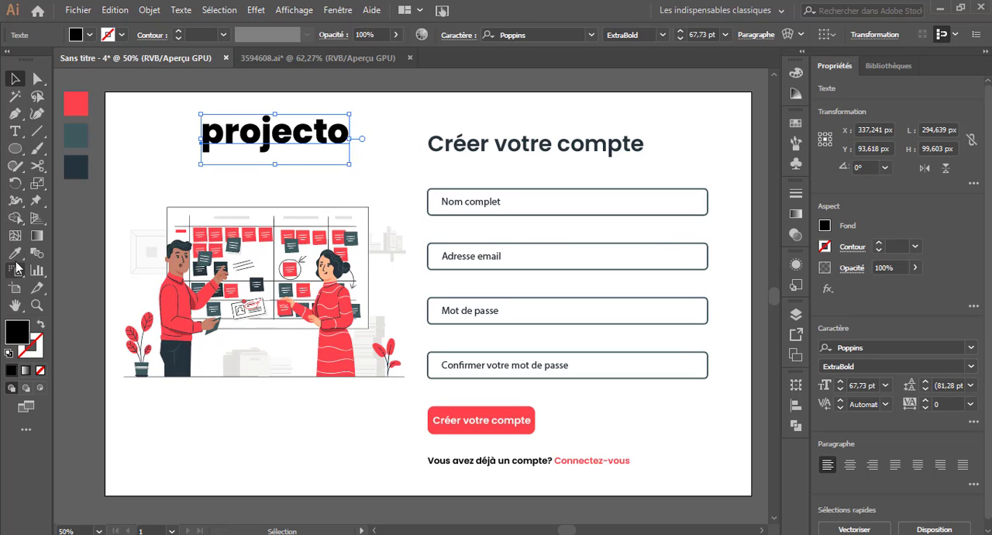
key(i)
click(75, 107)
key(v)
click(338, 193)
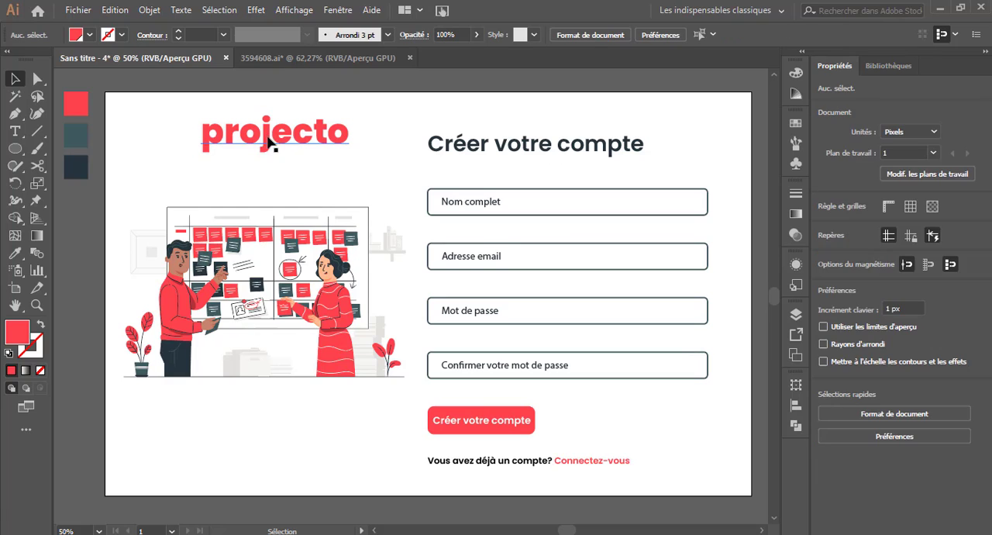
Move the "projecto" text down and left so it sits roughly centered just above the illustration.
drag(266, 148, 261, 165)
click(416, 179)
drag(335, 155, 326, 155)
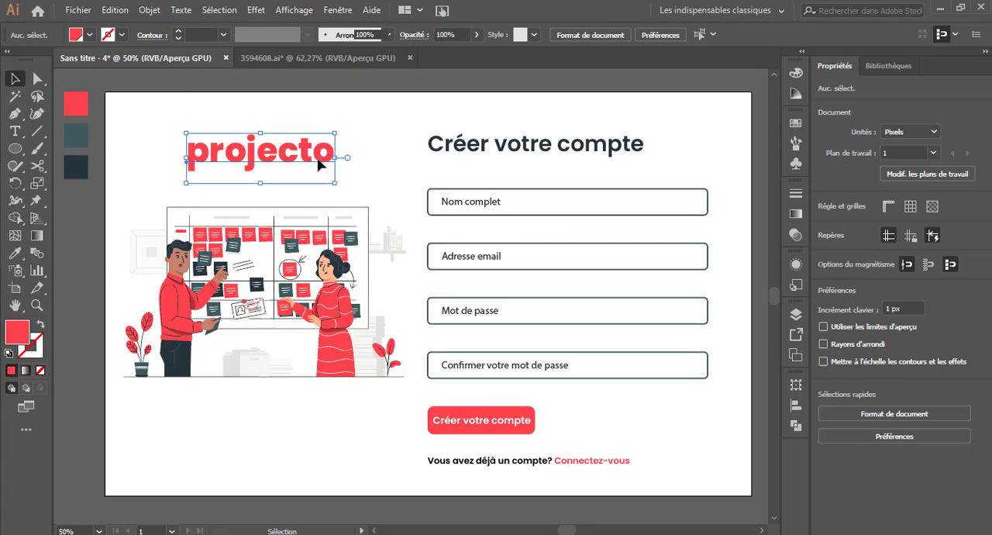
Group the illustration's parts and align the "projecto" text and the illustration on their horizontal centers.
click(258, 213)
drag(381, 384, 410, 395)
key(ctrl+g)
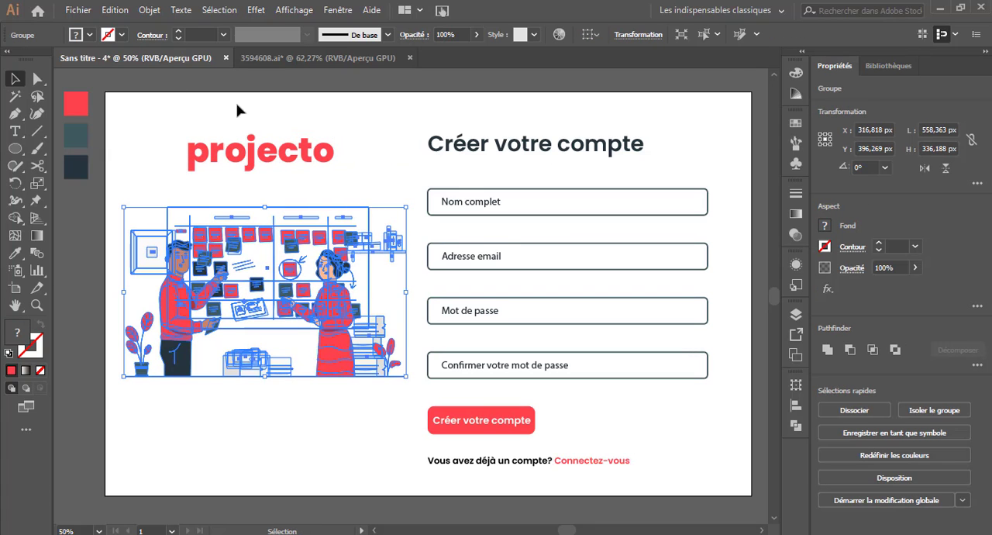
drag(211, 94, 281, 232)
click(876, 353)
click(305, 444)
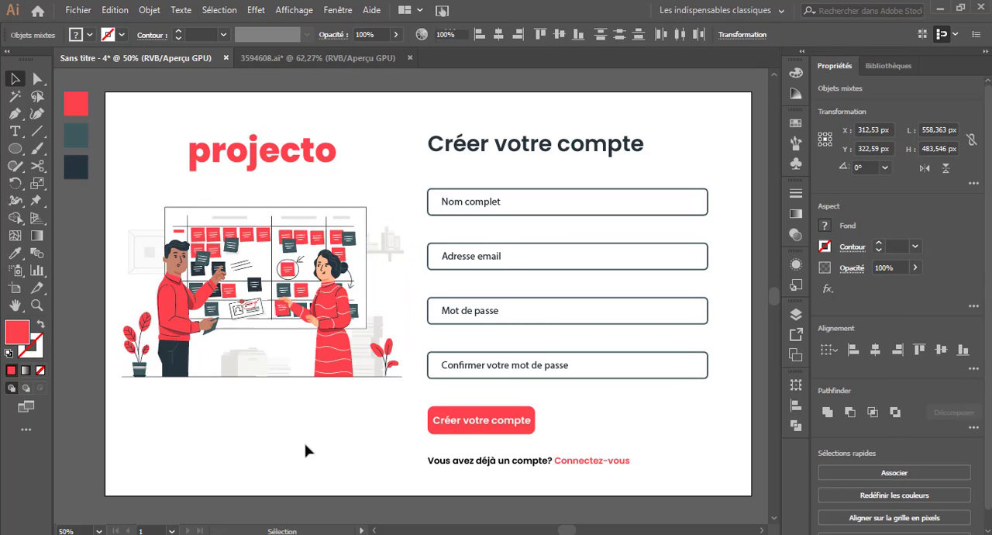
Convert the "projecto" text to vector outlines.
click(256, 157)
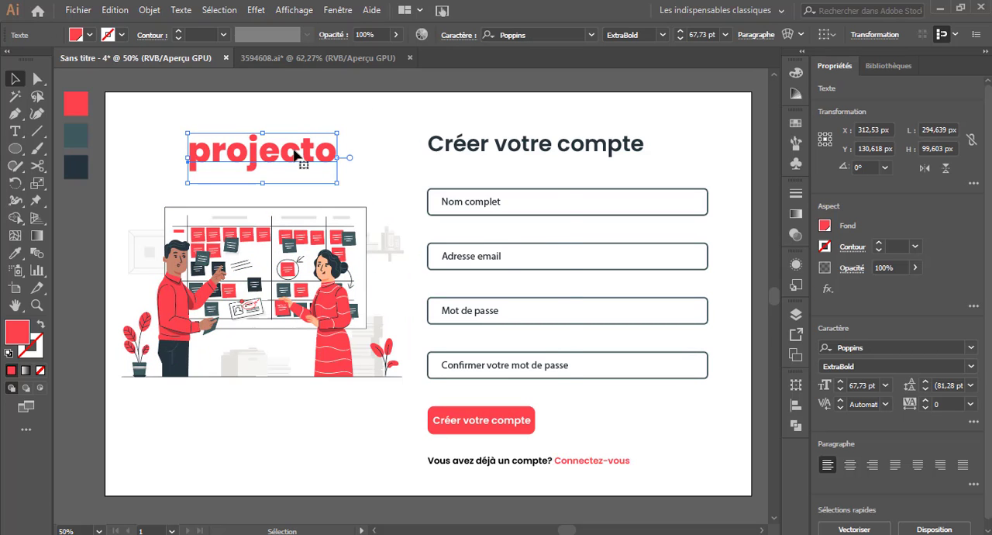
right_click(293, 151)
click(341, 251)
click(114, 151)
Stretch the top anchor points of the "t" in "projecto" upward until its stem reaches the artboard's top edge.
click(38, 78)
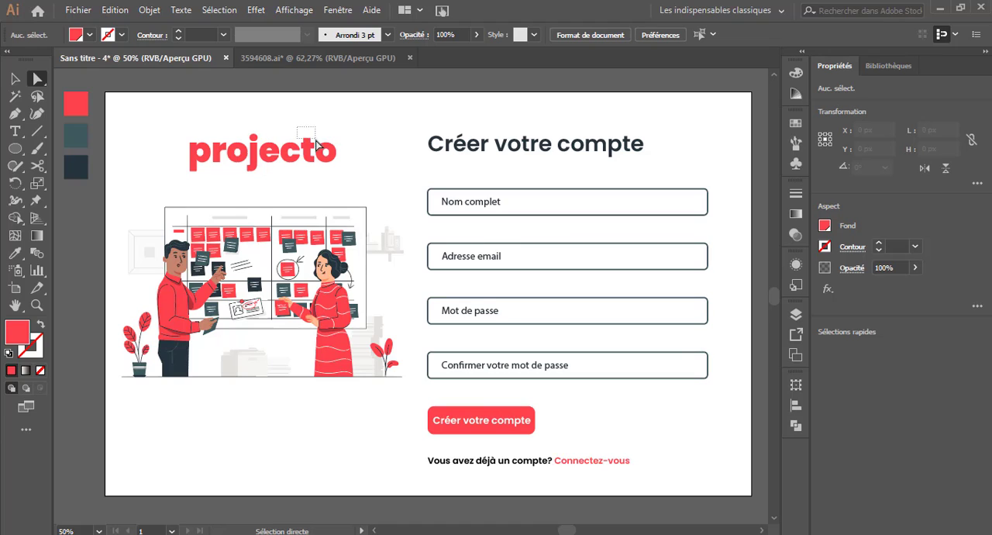
drag(318, 146, 318, 145)
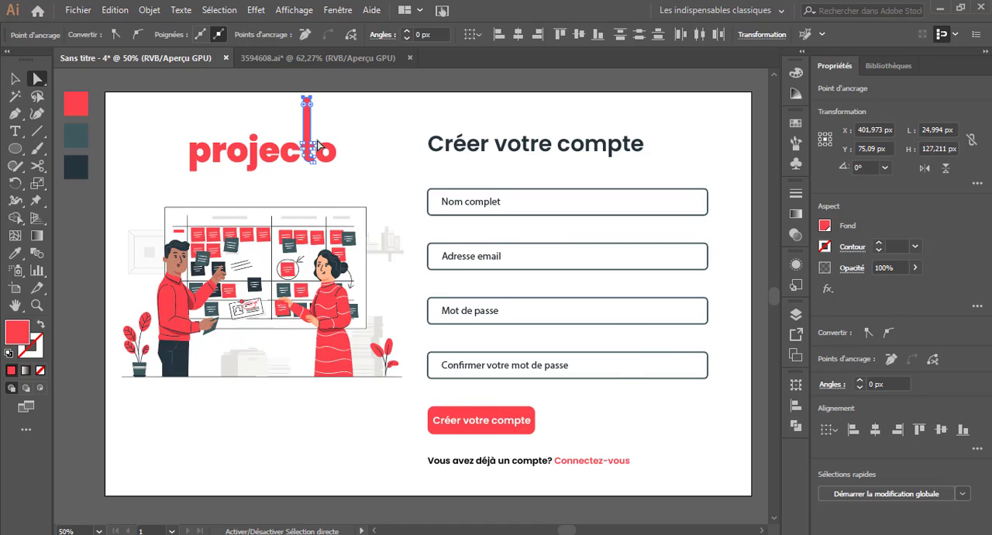
key(shift+Up)
click(15, 78)
click(105, 126)
key(ctrl+minus)
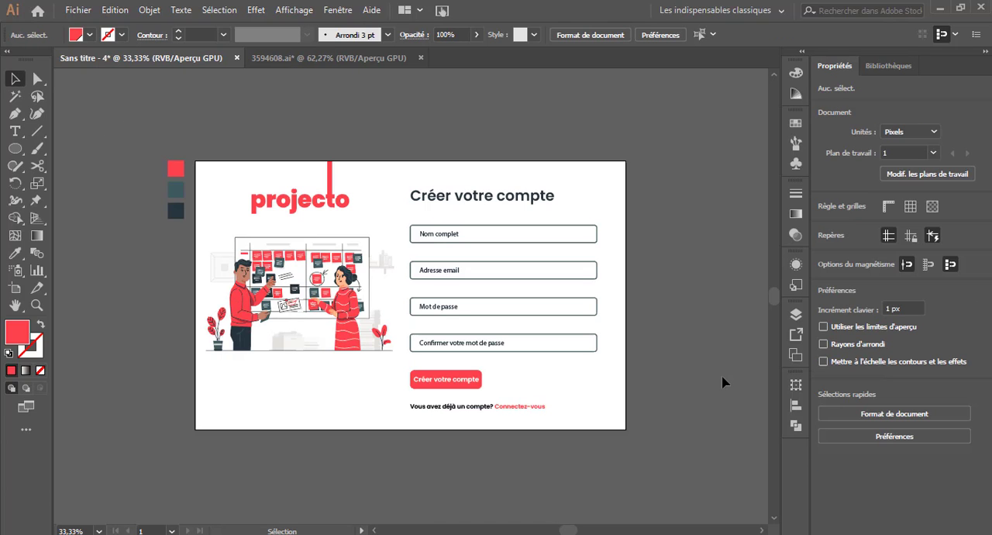
drag(160, 141, 173, 219)
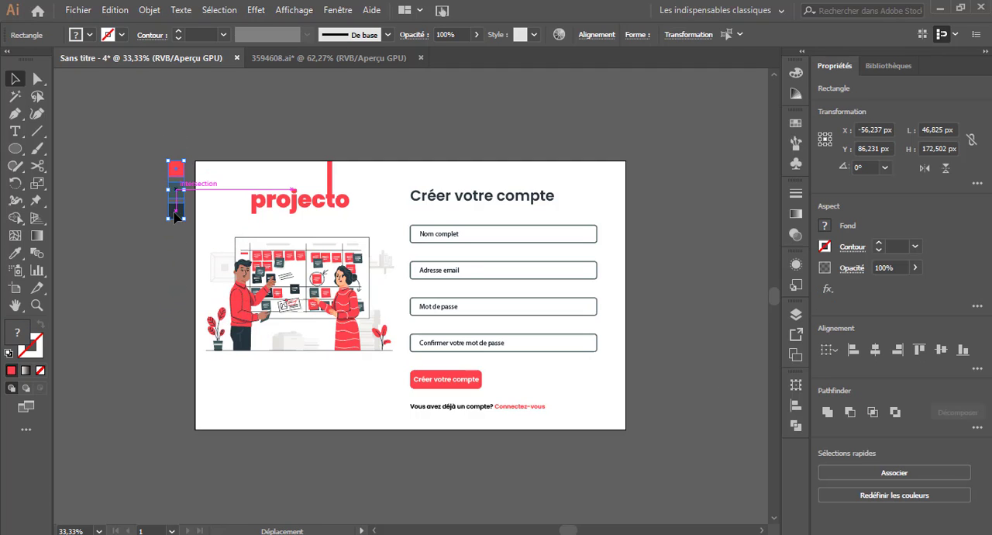
click(583, 470)
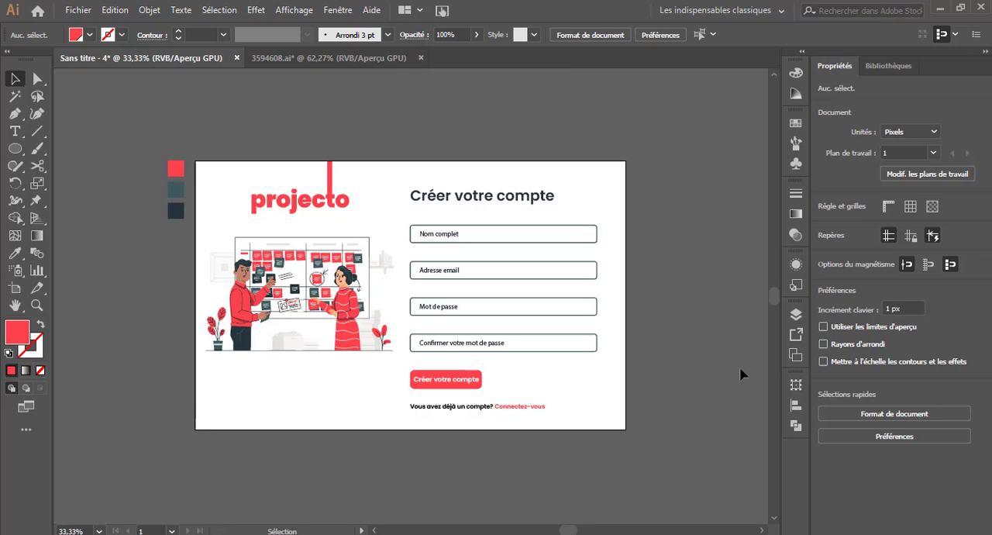
Rename the artboard "Inscription" and duplicate it with its contents.
scroll(410, 294, right, 2)
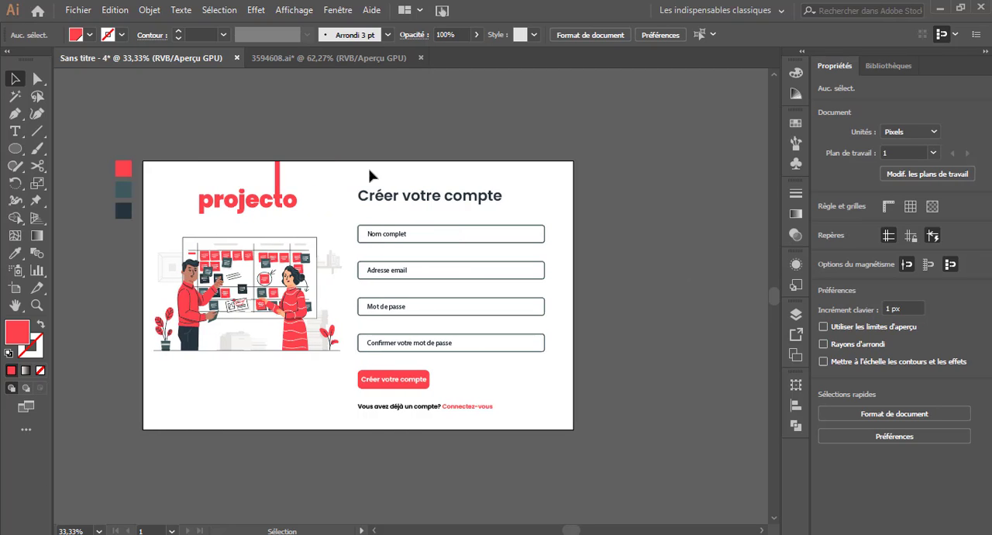
click(796, 353)
double_click(679, 328)
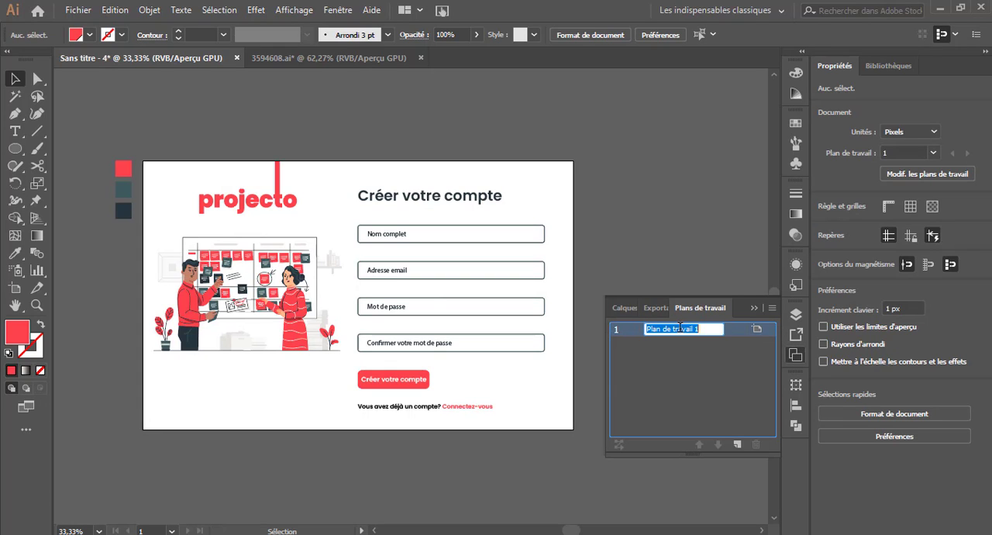
click(771, 307)
click(829, 327)
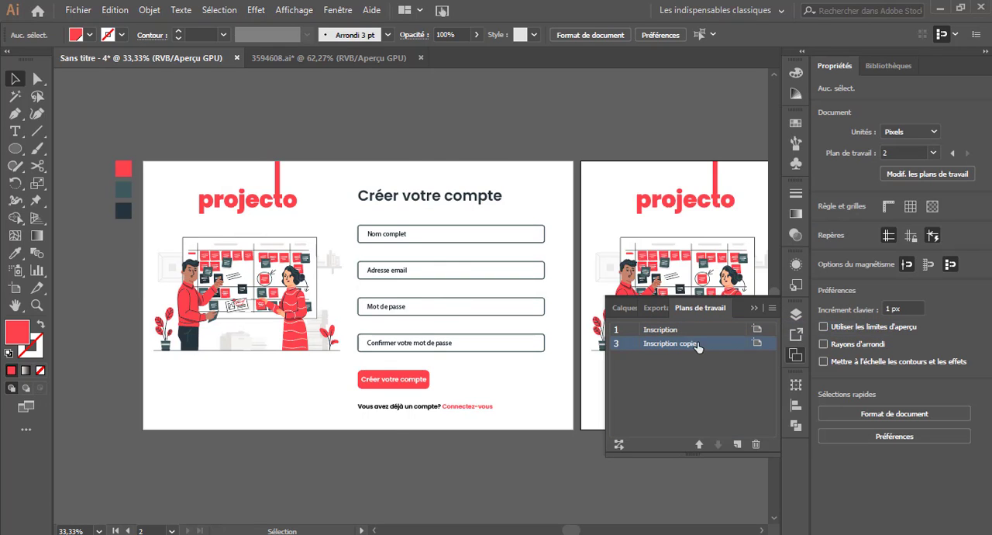
Rename the duplicated artboard "Connexion".
double_click(686, 342)
text(Connexion)
key(Return)
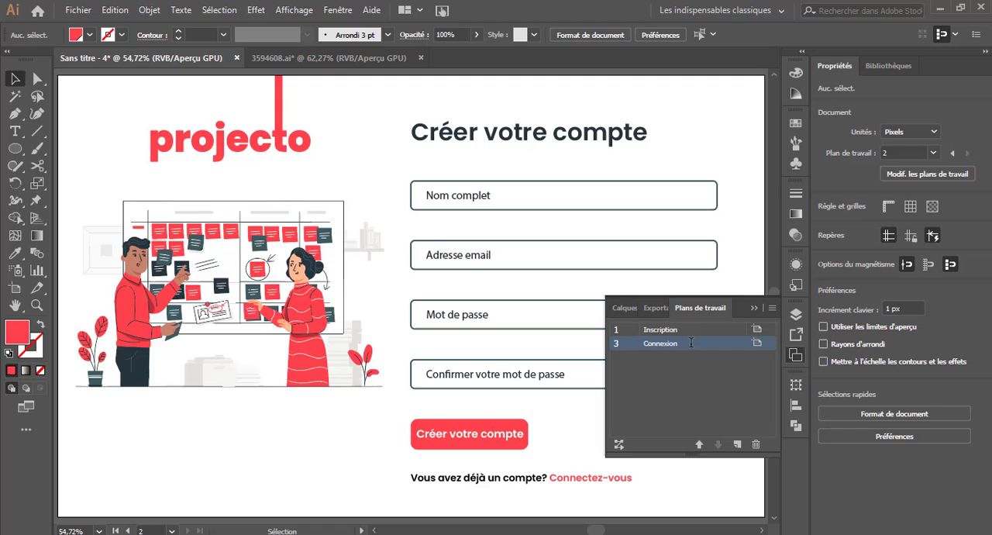
click(749, 307)
Replace the title on the Connexion artboard with "Se connecter".
click(14, 132)
drag(411, 132, 731, 133)
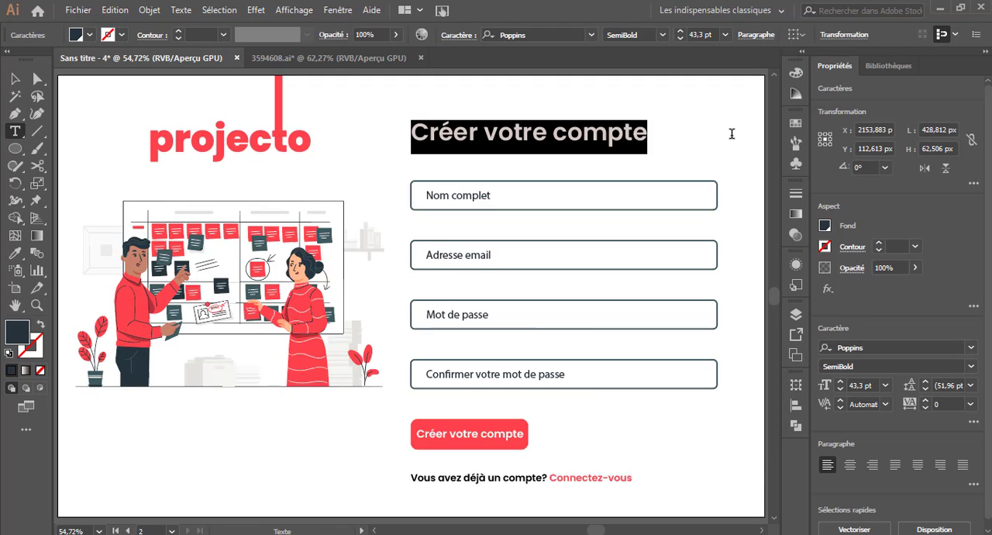
text(Se connecter)
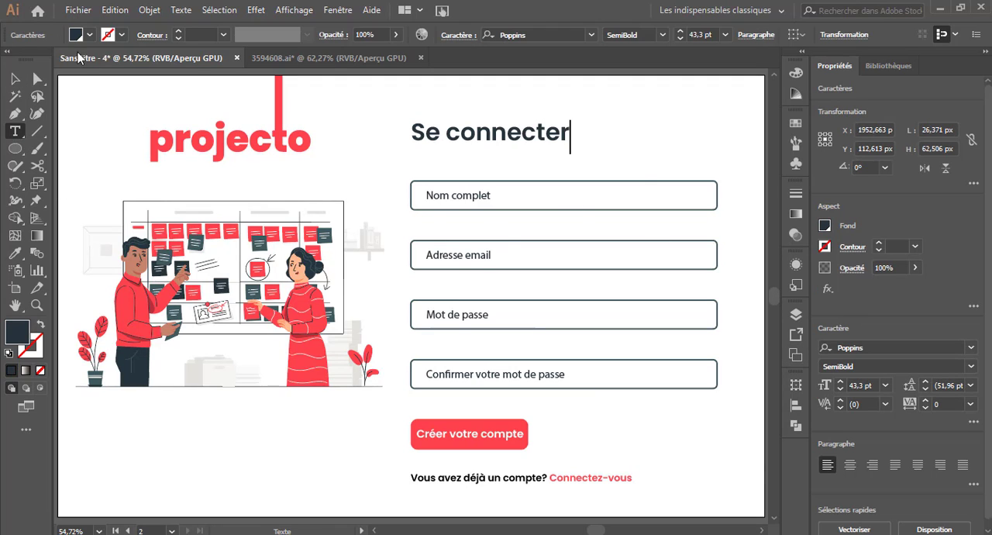
click(15, 78)
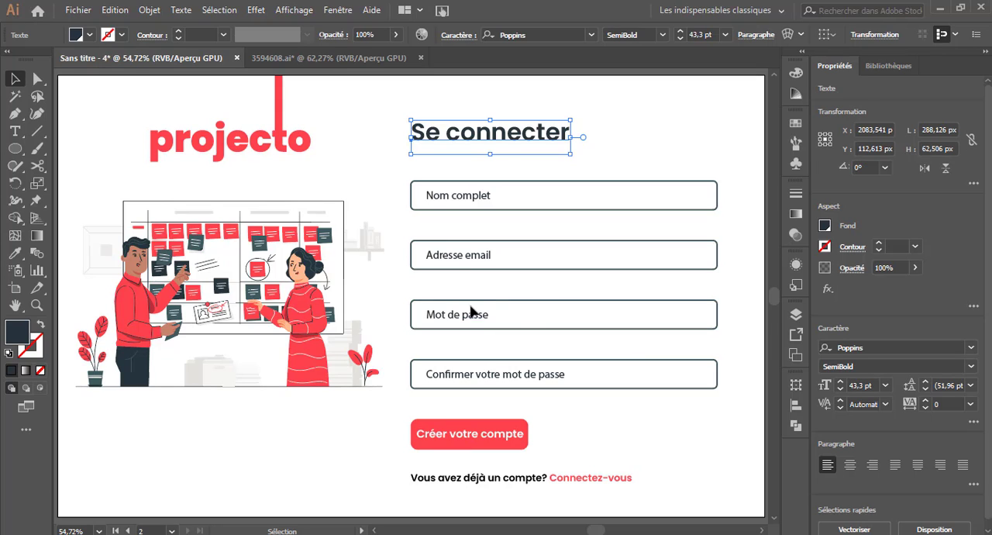
click(481, 233)
click(726, 440)
Change the first two field labels on the Connexion artboard to "Adresse mail" and "Mot de passe".
click(14, 131)
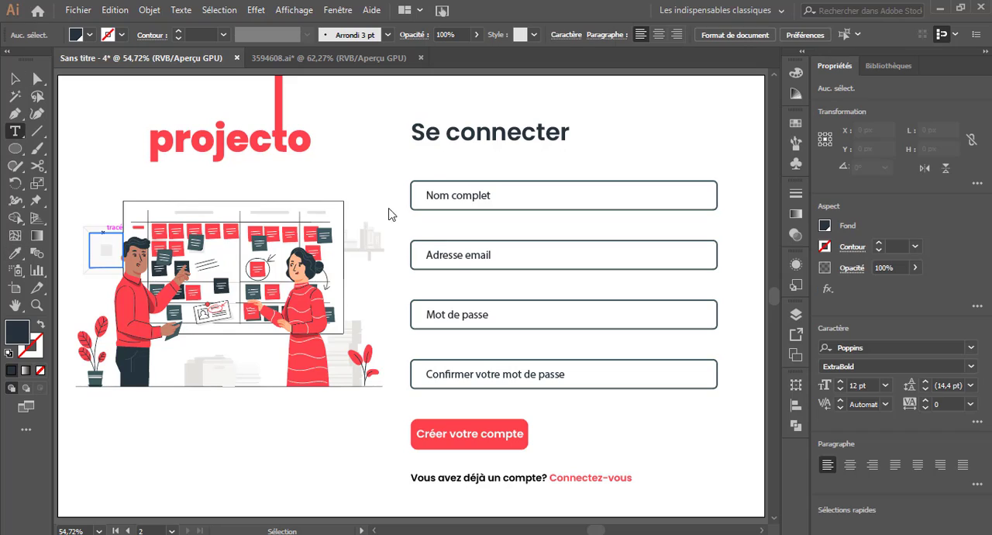
drag(425, 195, 582, 192)
text(Adresse mail)
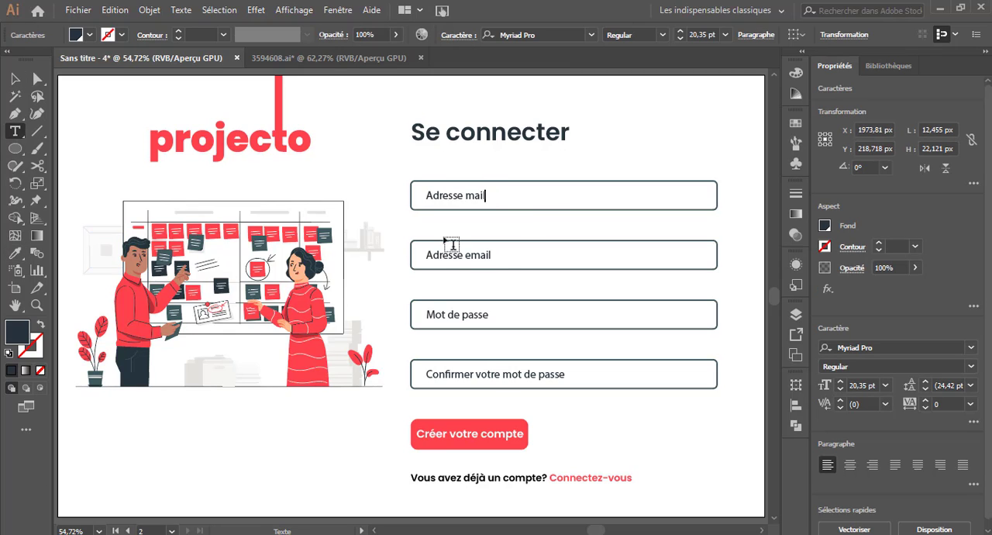
drag(425, 255, 576, 262)
text(Mot de passe)
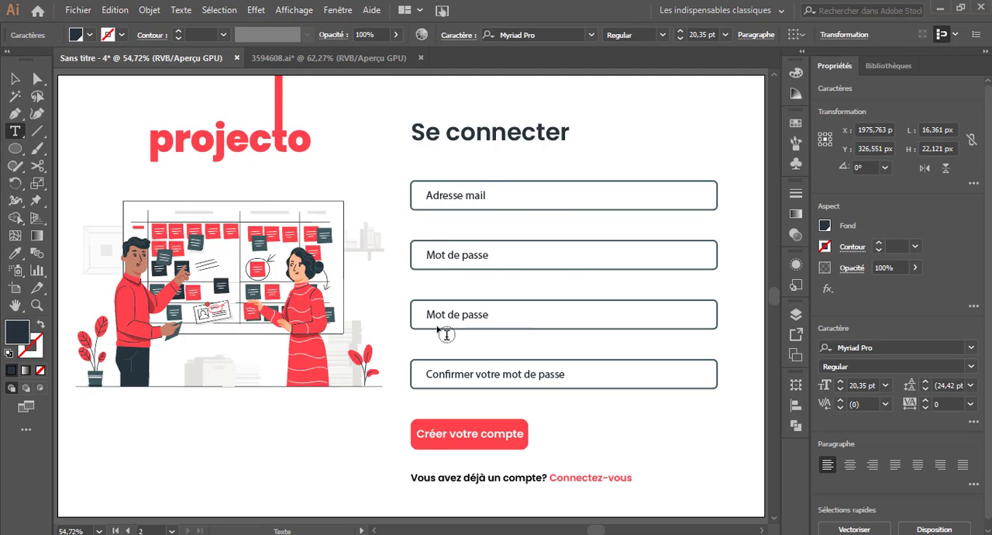
Delete the last two input fields with their labels from the Connexion artboard.
click(14, 78)
drag(414, 286, 641, 397)
key(Delete)
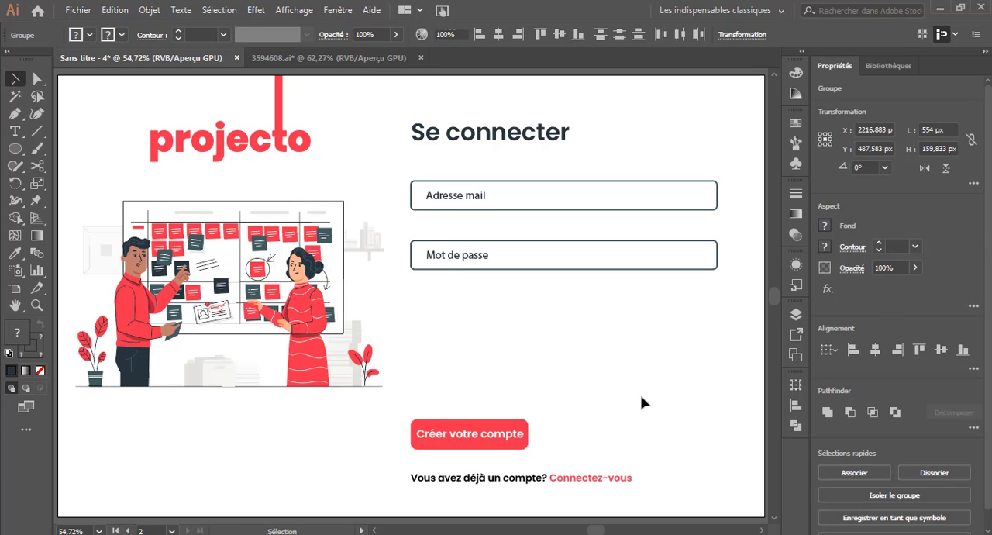
Move the red button and login line up under the "Mot de passe" field, and lower the whole form on the artboard.
drag(435, 386, 530, 475)
drag(497, 446, 491, 385)
click(511, 478)
click(500, 464)
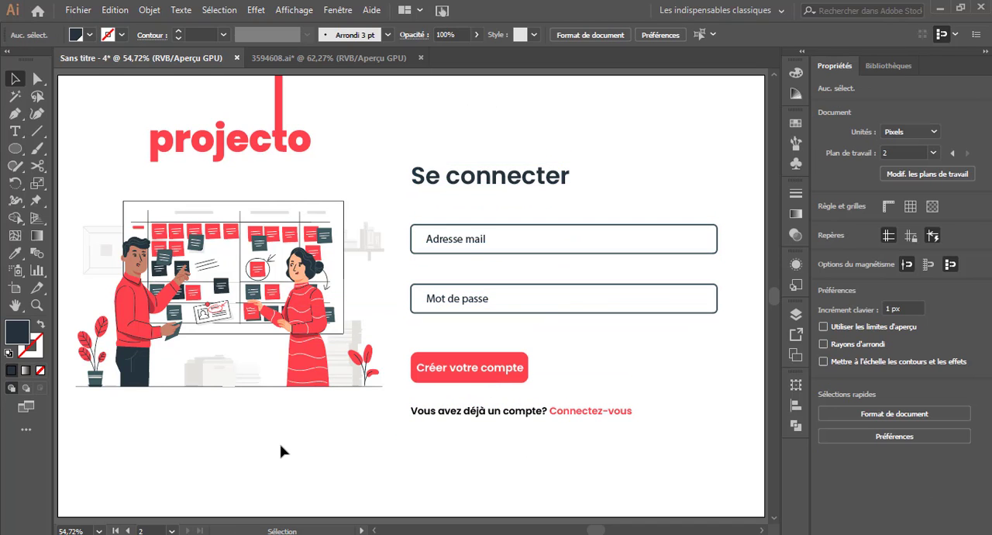
Replace the red button's text with "Connexion" and center it on the button.
click(16, 131)
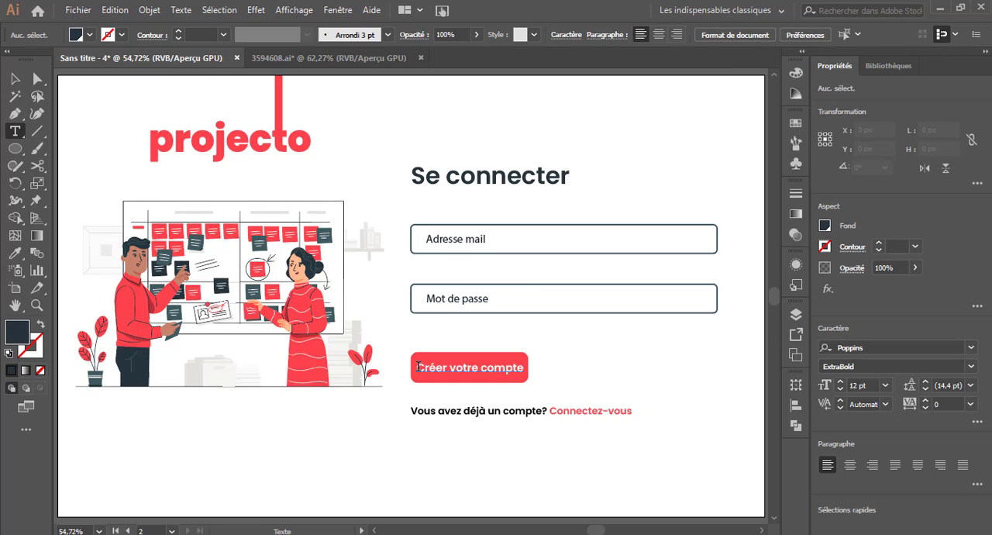
drag(419, 366, 609, 360)
text(Connexion)
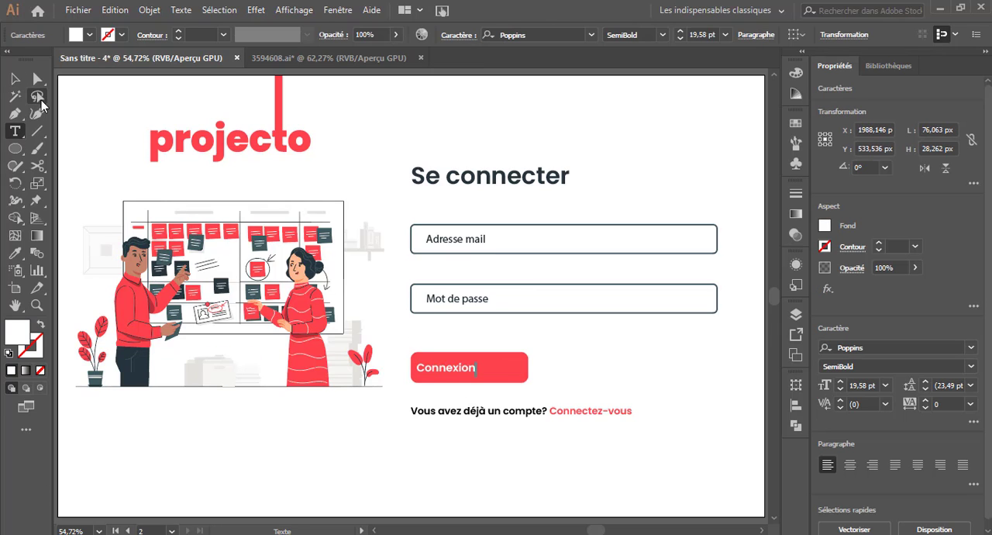
key(Escape)
mouse_move(465, 380)
mouse_down()
mouse_move(490, 377)
mouse_move(479, 374)
mouse_up()
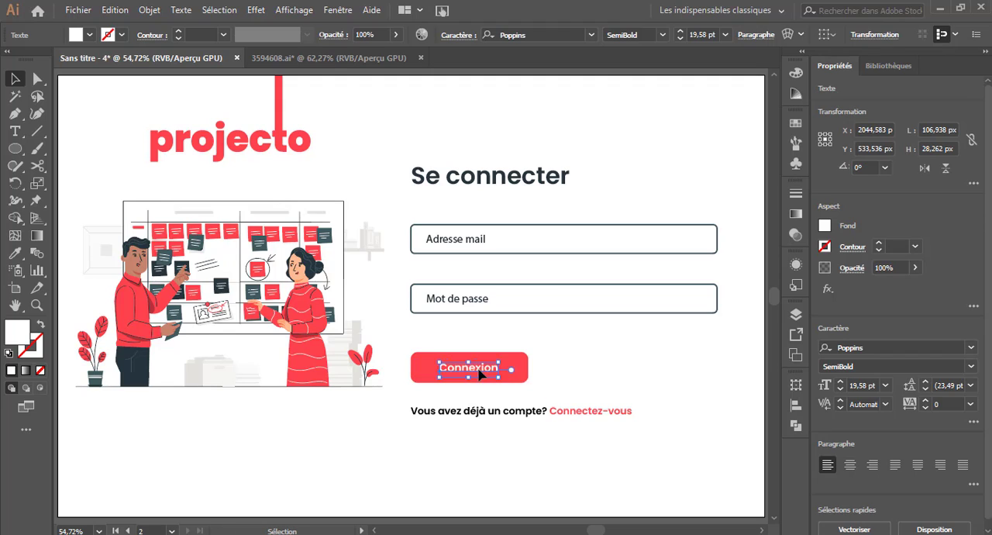
Change the account line under the Connexion button to "Vous n'avez pas de compte? Inscrivez-vous".
click(332, 410)
click(16, 134)
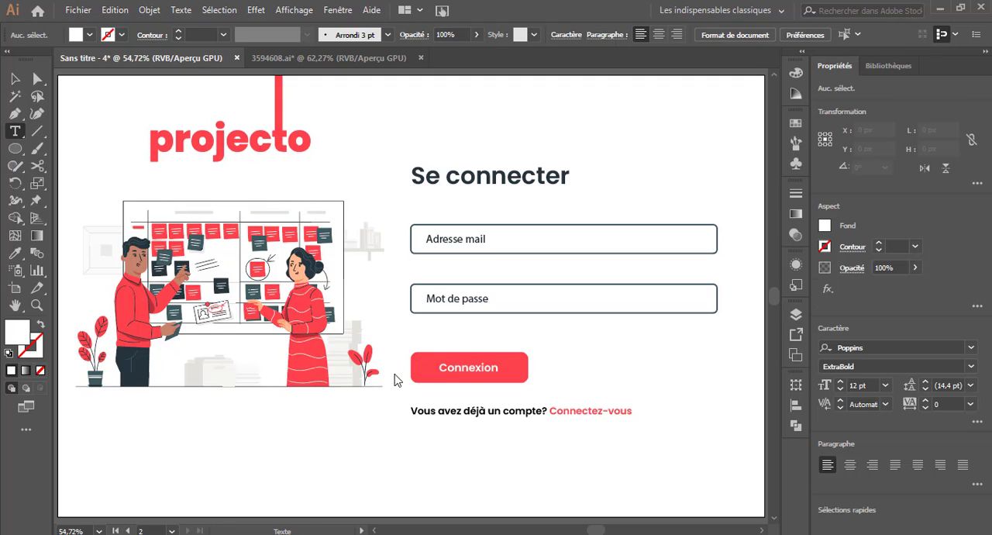
click(440, 410)
text(n')
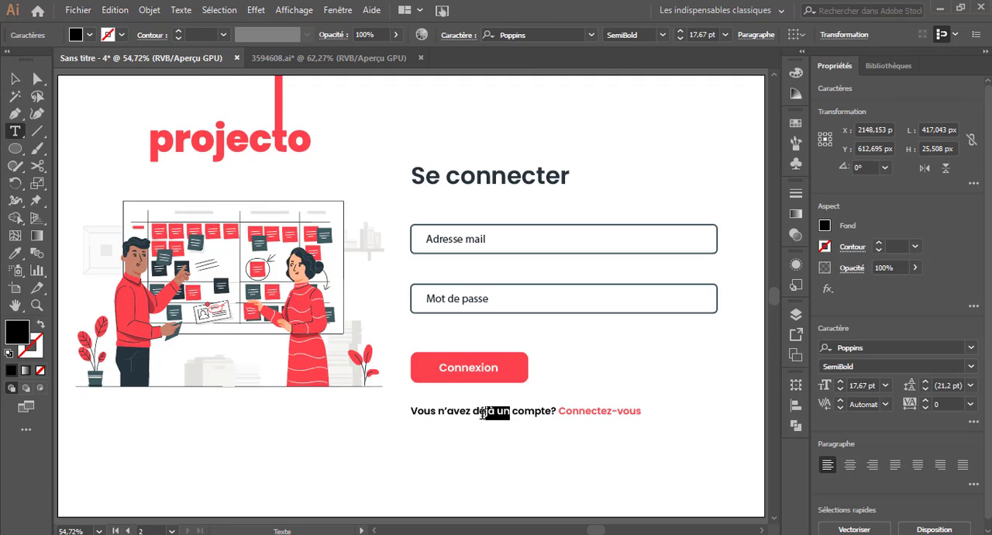
text(pas de)
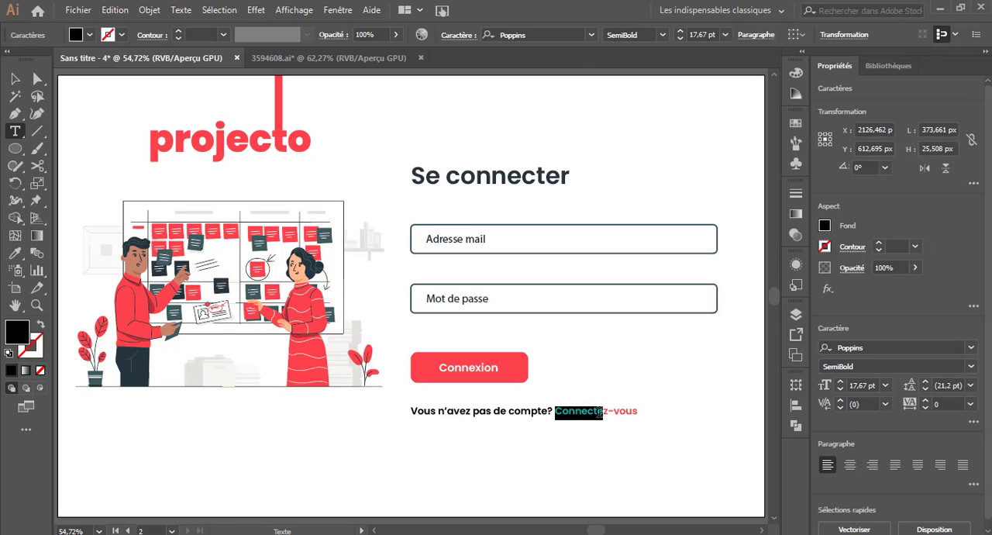
text(Inscriv)
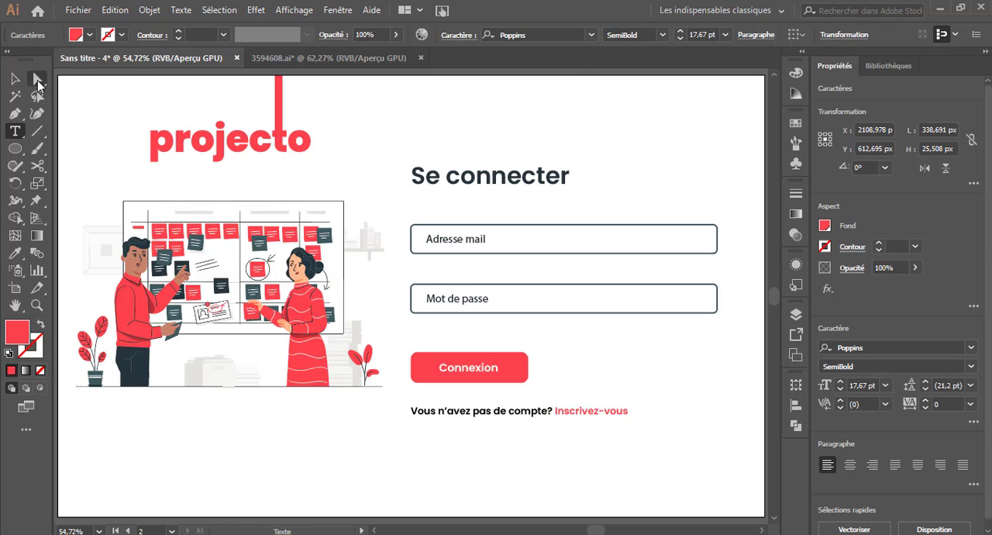
click(15, 78)
click(682, 412)
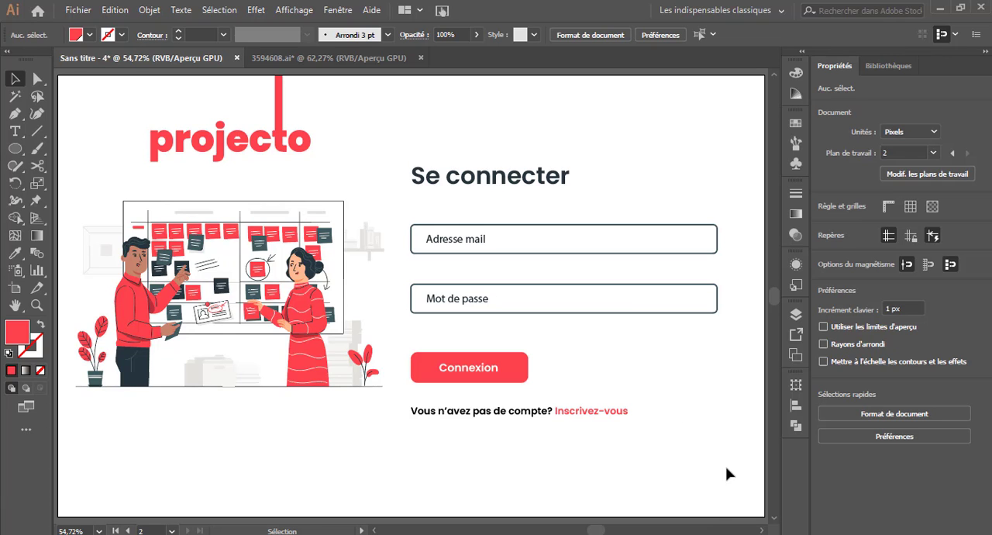
Duplicate the Connexion artboard.
drag(587, 529, 607, 530)
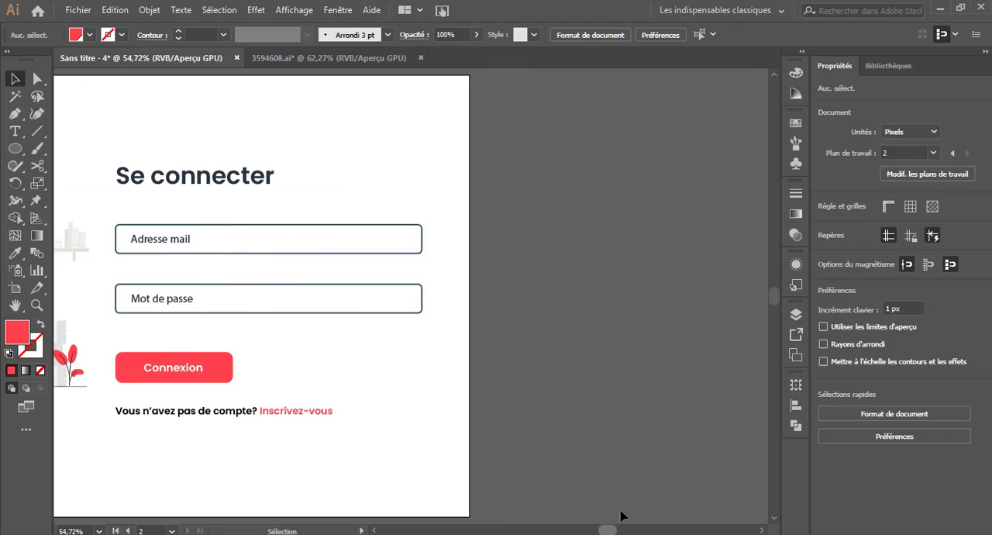
click(796, 354)
click(773, 309)
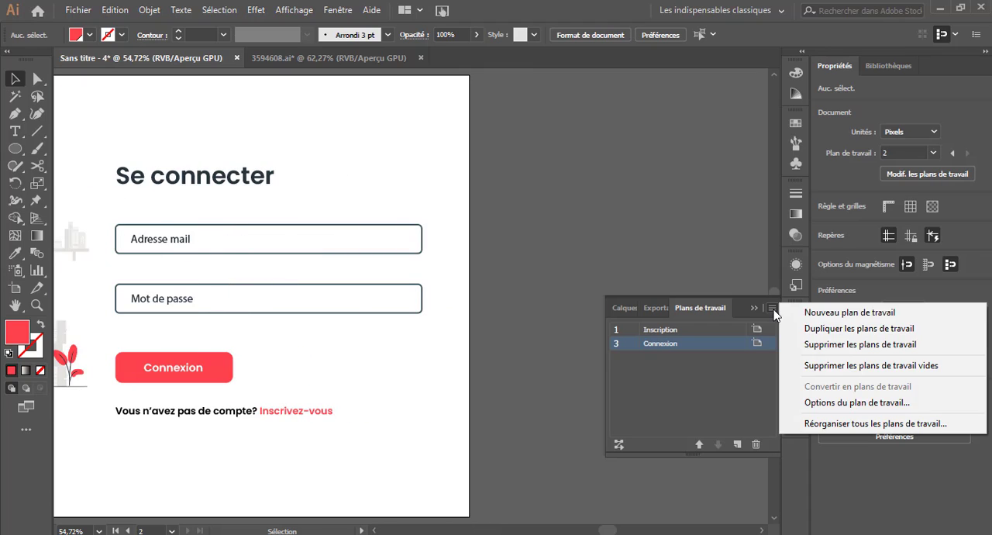
click(852, 328)
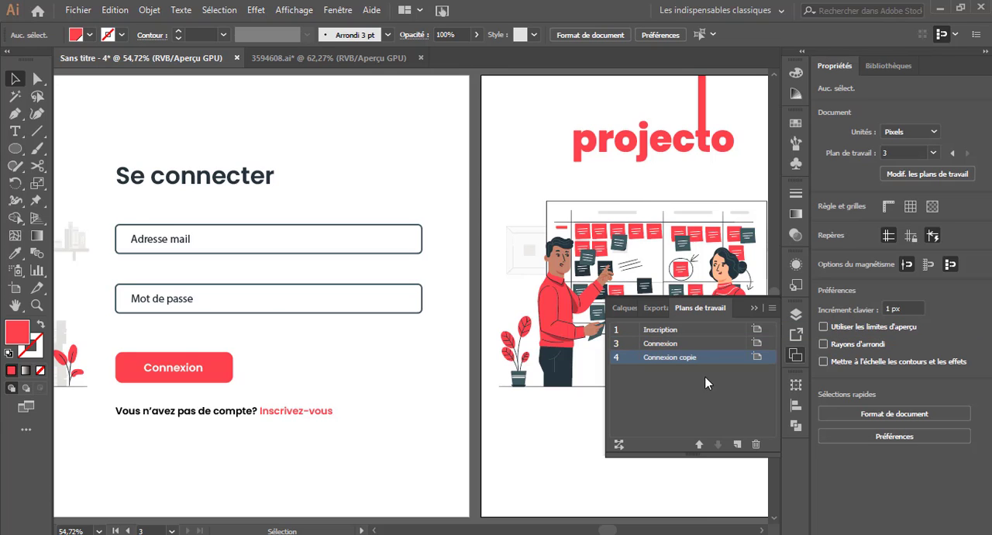
drag(607, 532, 624, 531)
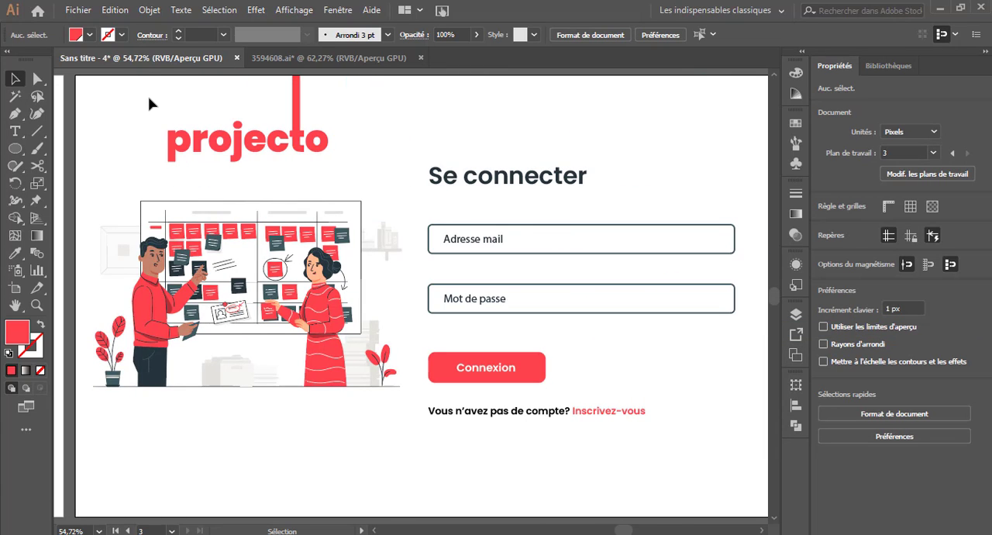
Delete the illustration and the login form from the copied artboard, and shrink the logo into its upper-left corner.
drag(98, 200, 401, 432)
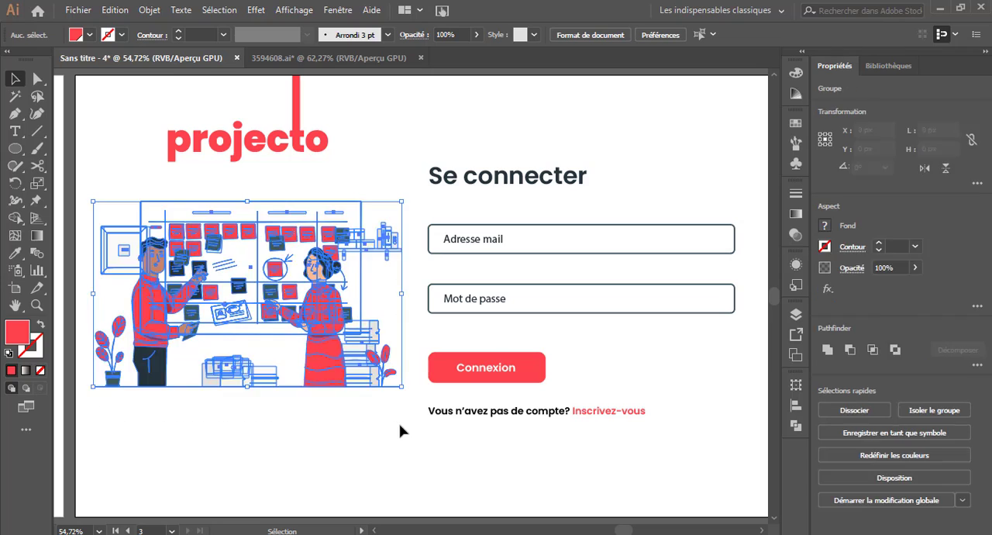
key(Delete)
click(297, 124)
drag(333, 120, 138, 109)
click(331, 131)
click(303, 302)
drag(385, 146, 702, 507)
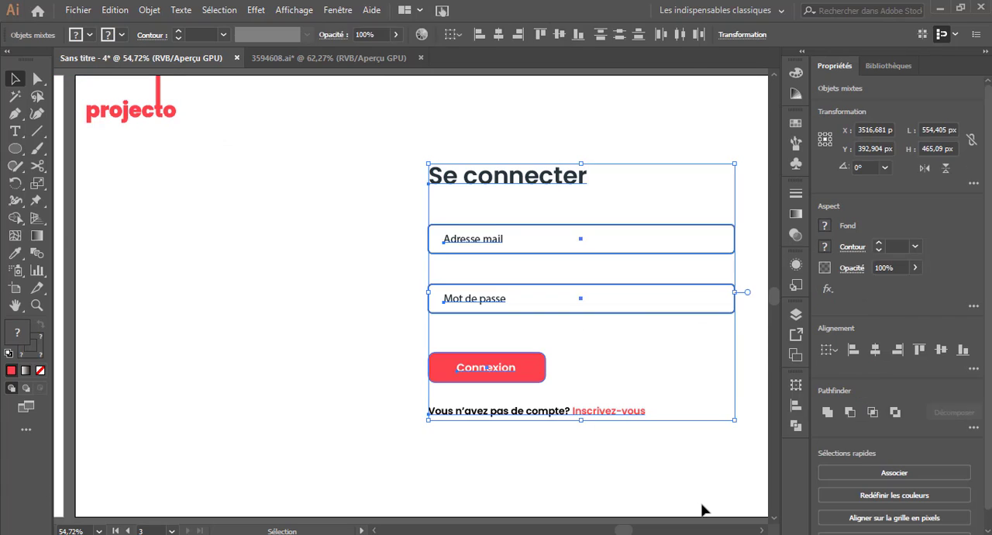
key(Delete)
Draw a red rectangle about 212 by 458 px and place it against the artboard's left edge, sent to the back.
click(17, 149)
click(64, 153)
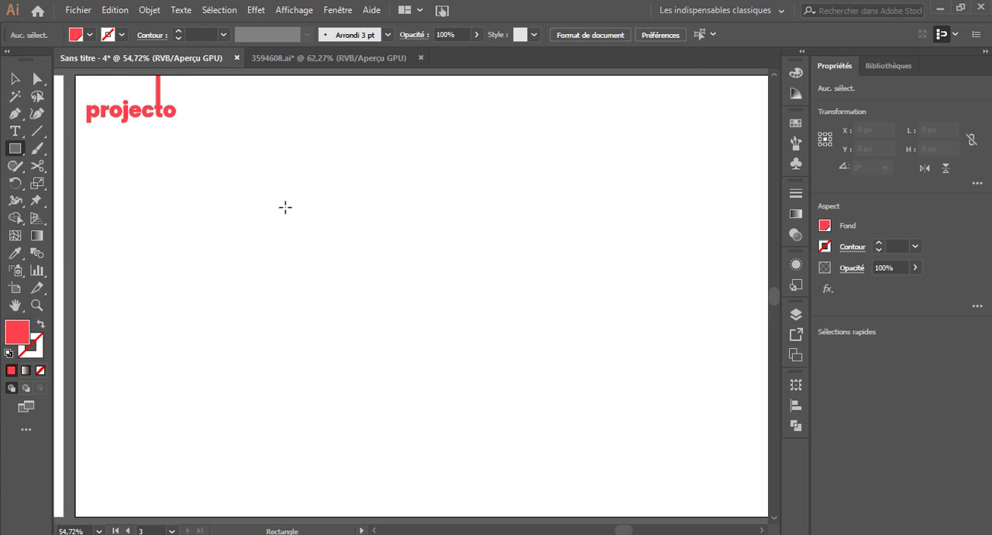
drag(276, 174, 394, 428)
click(16, 80)
mouse_move(348, 300)
mouse_down()
mouse_move(197, 249)
mouse_move(159, 262)
mouse_move(168, 272)
mouse_up()
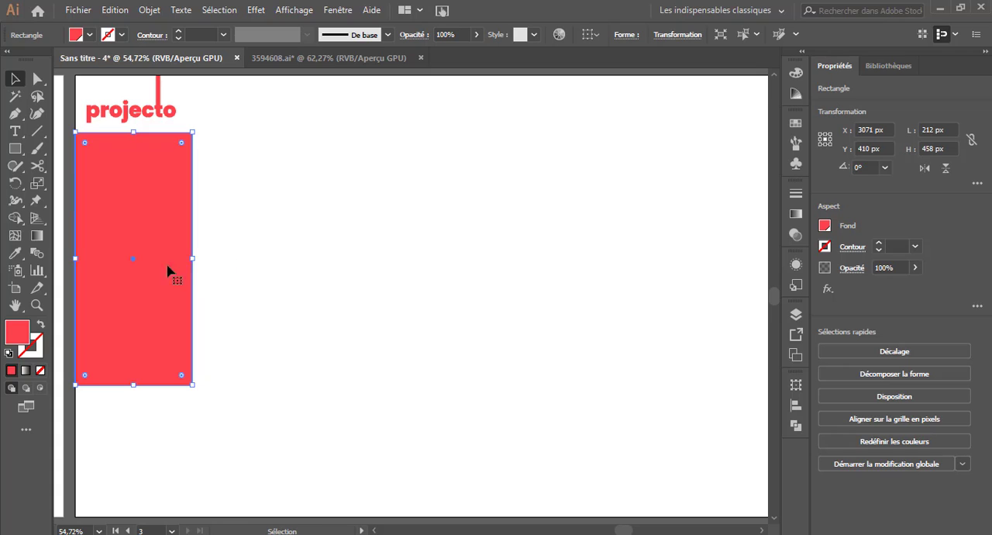
right_click(161, 274)
mouse_move(288, 460)
click(374, 509)
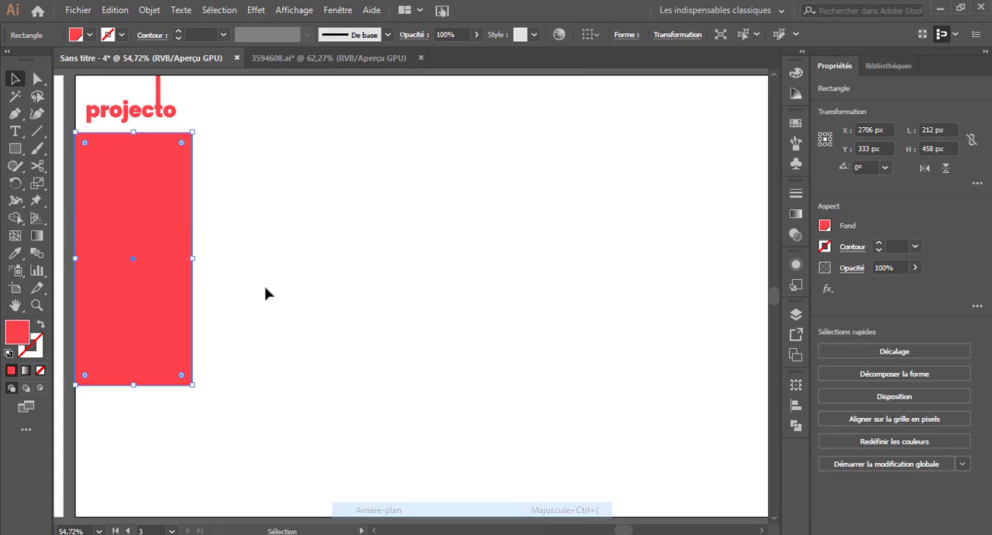
click(266, 287)
Stretch the red rectangle up and down to the artboard's full 800 px height.
click(142, 147)
mouse_move(133, 131)
mouse_down()
mouse_move(136, 81)
mouse_move(135, 122)
mouse_up()
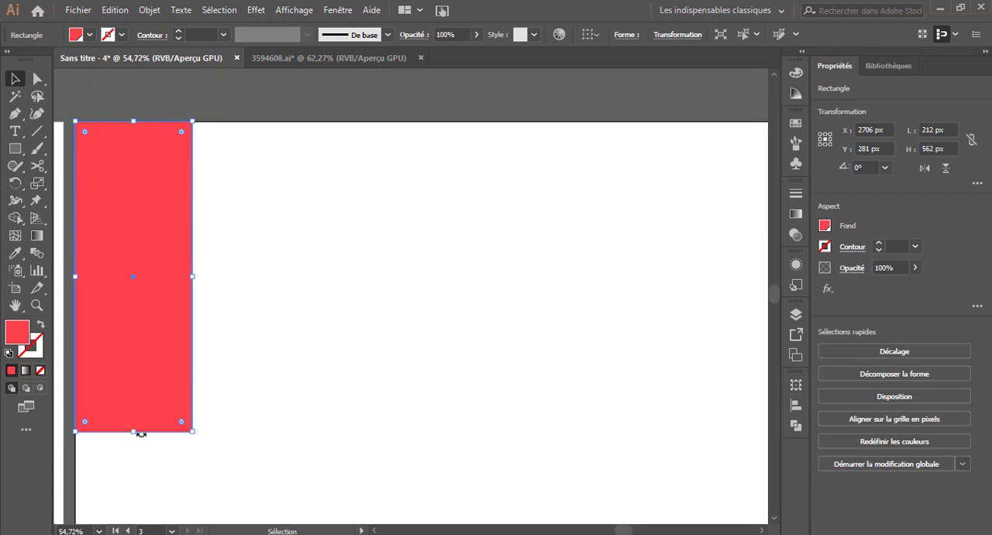
drag(137, 432, 133, 517)
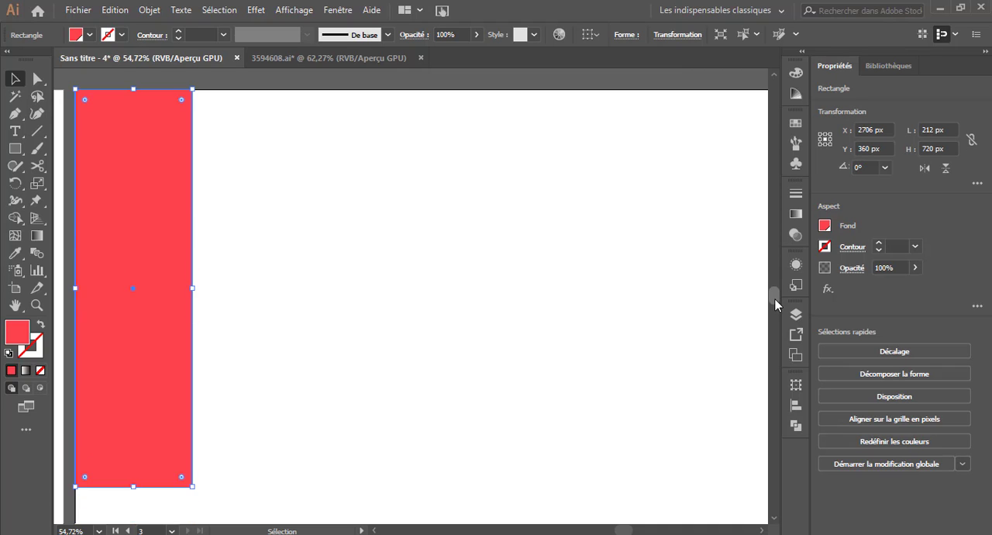
scroll(774, 305, down, 2)
drag(133, 408, 133, 451)
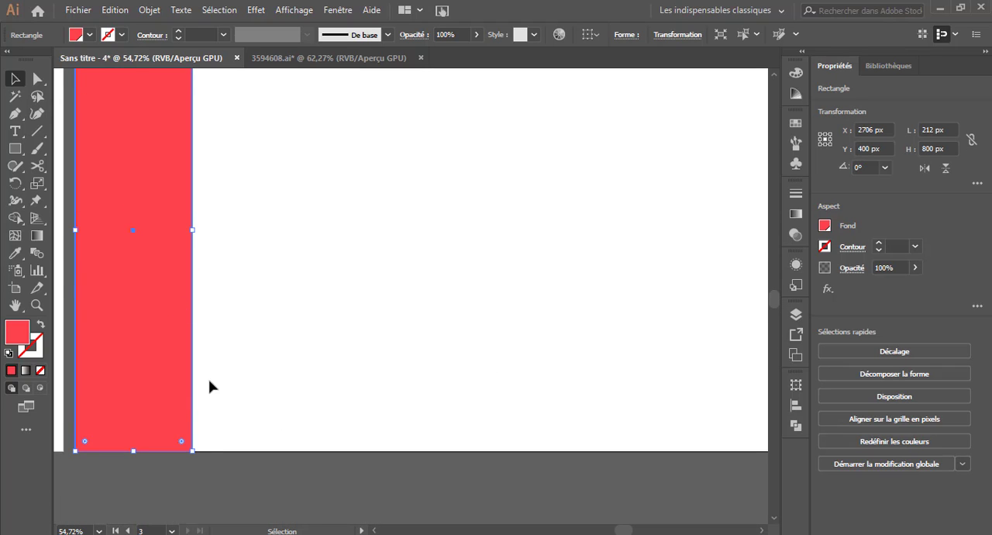
Move the three color swatch squares from beside the first artboard onto the middle of the new artboard.
key(ctrl+0)
key(ctrl+minus)
key(ctrl+minus)
key(ctrl+minus)
key(ctrl+minus)
key(ctrl+minus)
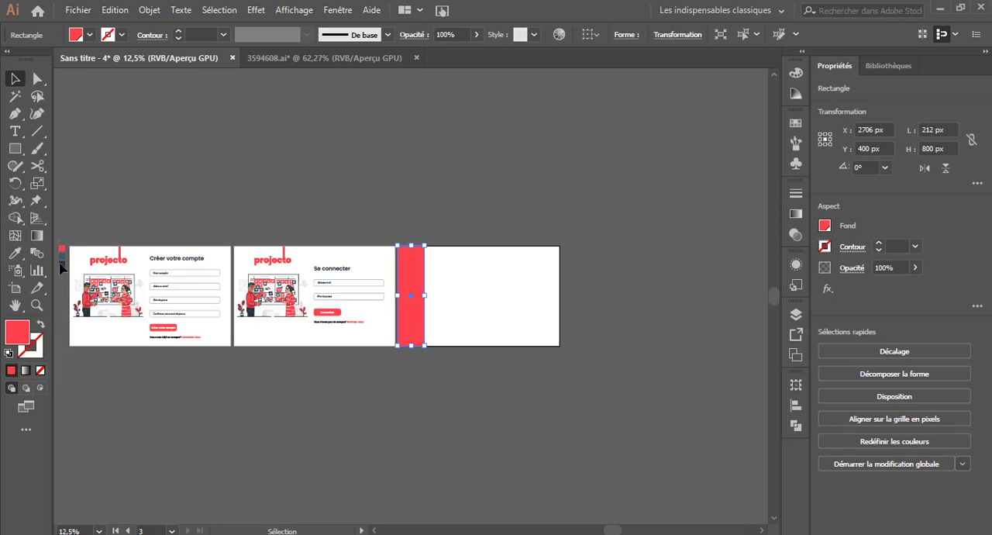
drag(62, 267, 473, 309)
key(ctrl+0)
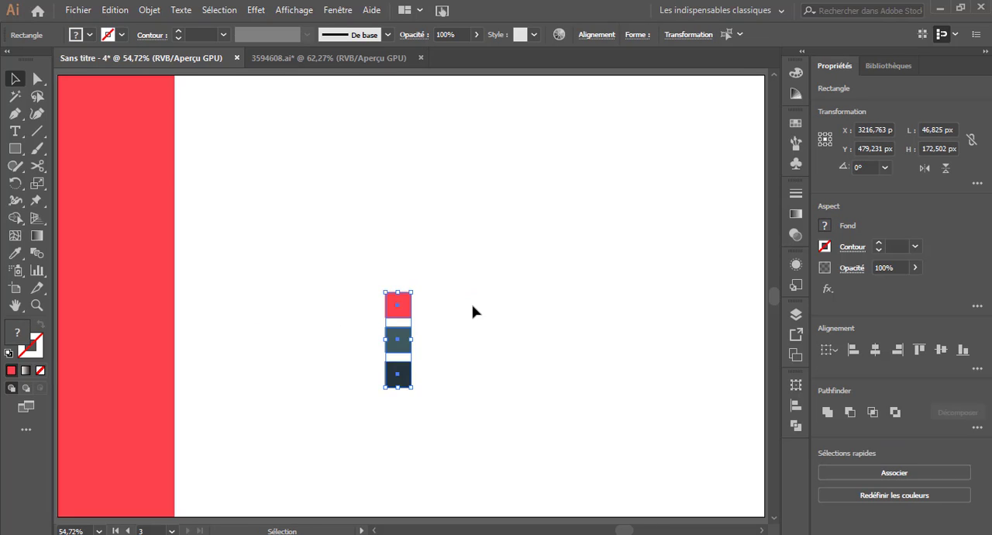
key(ctrl+minus)
scroll(313, 189, up, 2)
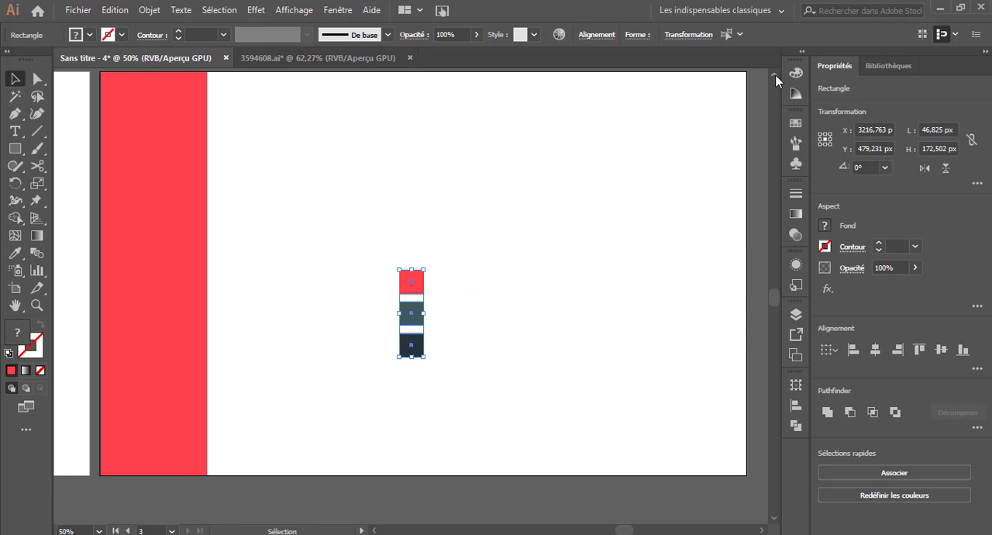
Recolor the full-height rectangle with the dark navy of the lowest swatch square.
click(313, 189)
click(167, 221)
click(16, 254)
click(411, 380)
click(16, 81)
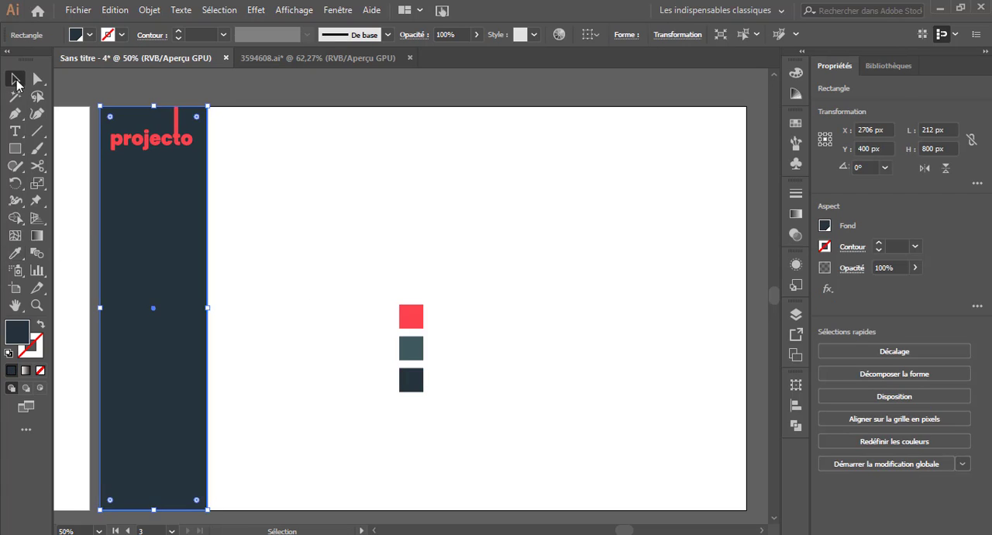
click(377, 363)
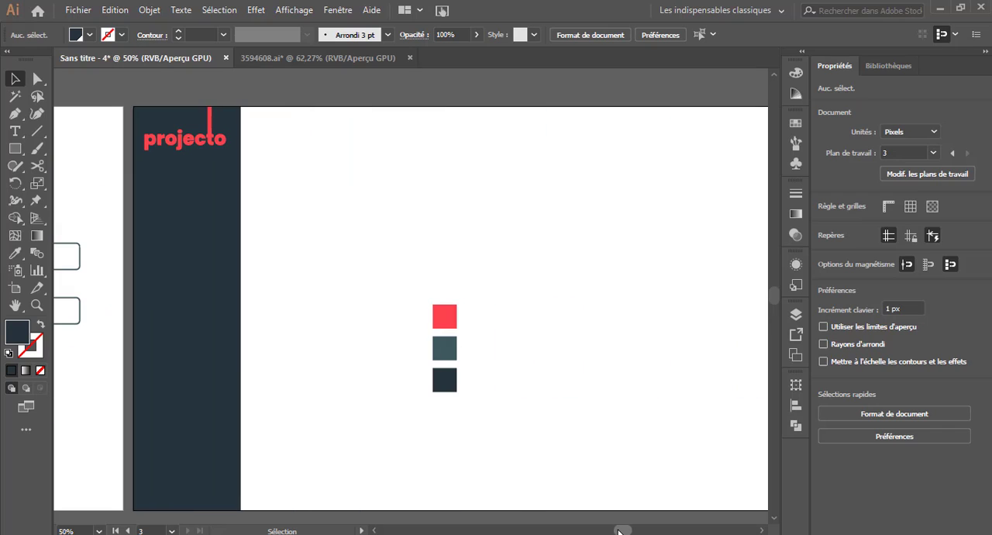
Widen the dark sidebar to 266 px and shift the logo slightly right toward the sidebar's center.
click(239, 339)
drag(241, 310, 268, 308)
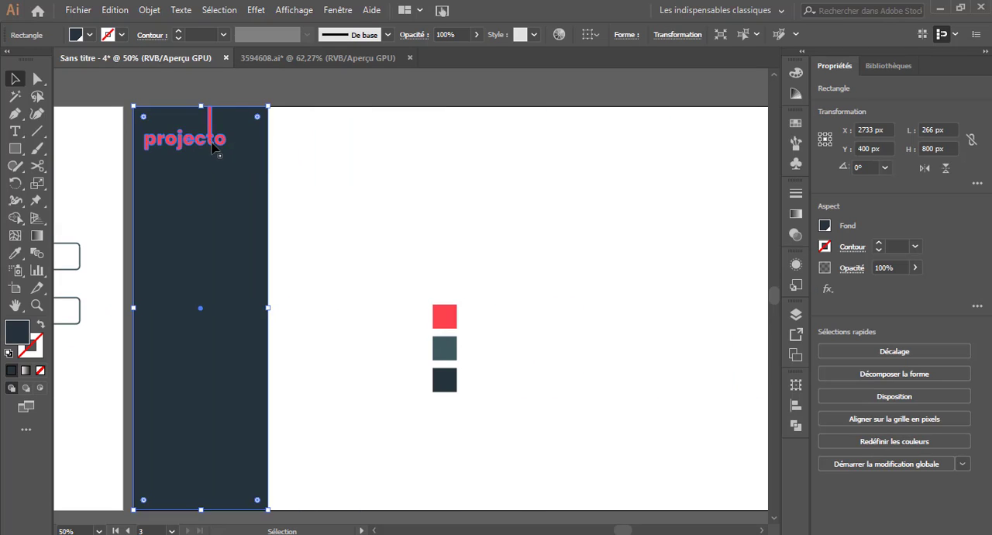
drag(226, 133, 236, 134)
click(308, 183)
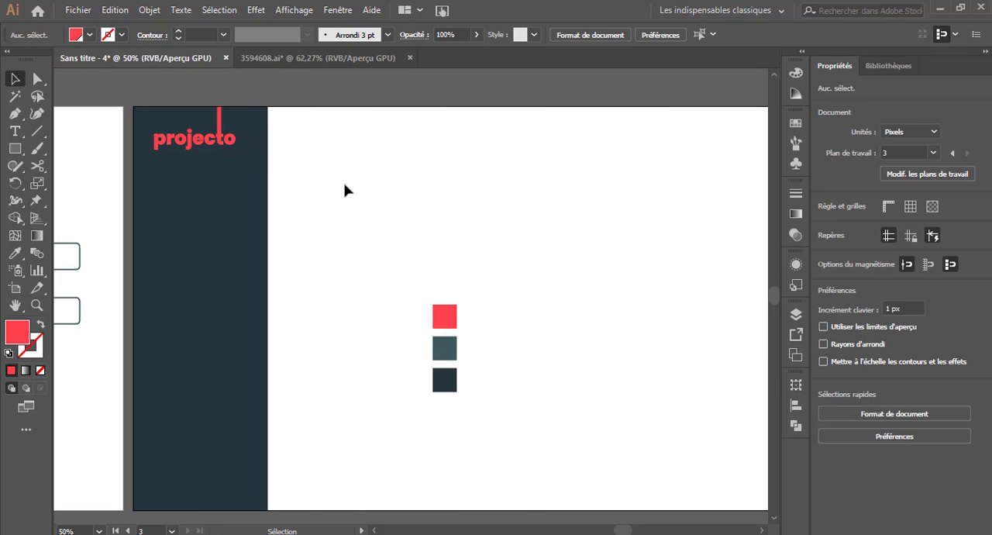
Add the text "Tableau de bord" in Poppins ExtraBold and place it on the sidebar below the logo.
click(19, 133)
click(434, 265)
text(Tab)
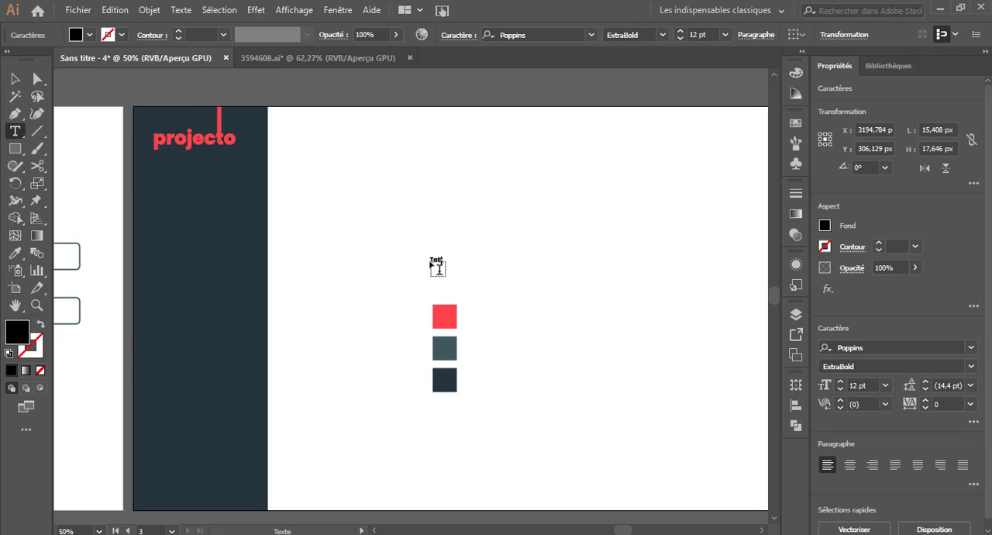
text(leau de bord)
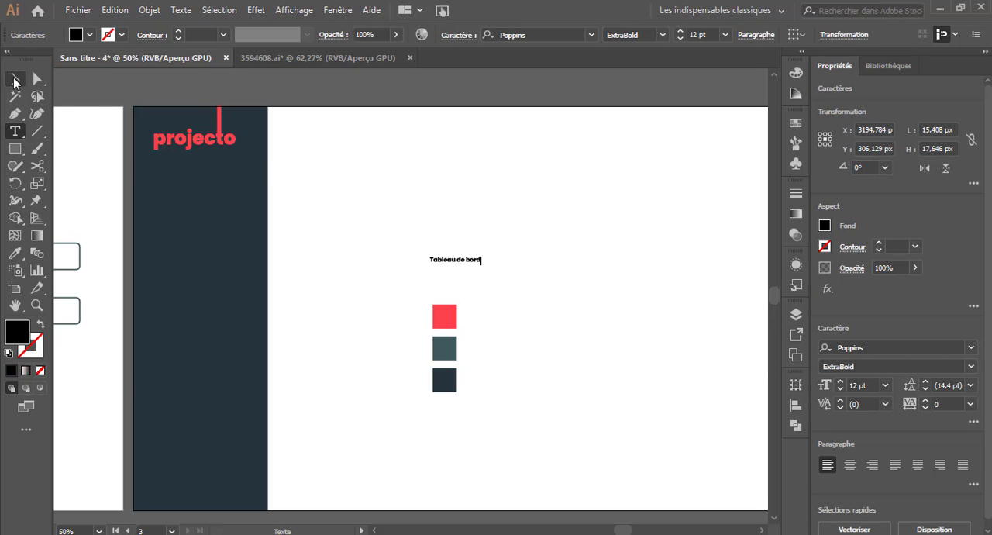
key(Escape)
drag(455, 262, 233, 216)
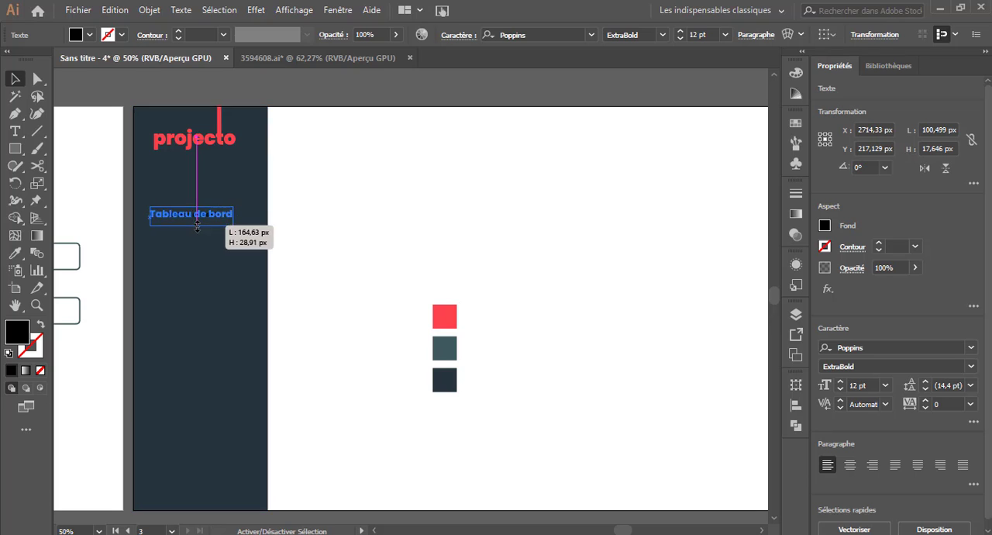
Color the "Tableau de bord" text white and shift it slightly right on the sidebar.
click(17, 253)
click(76, 193)
click(13, 80)
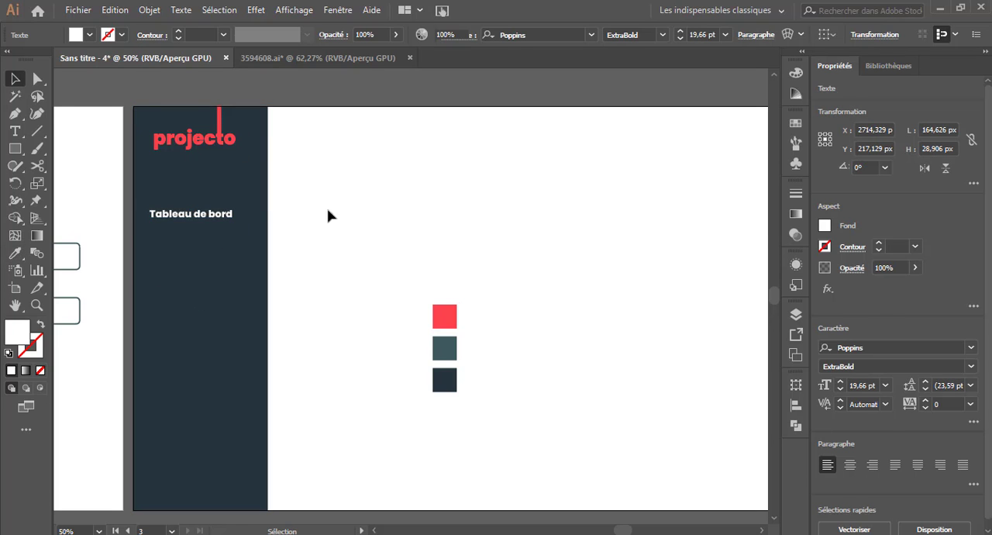
click(328, 212)
drag(231, 216, 241, 216)
click(412, 236)
Draw a small white square about 36 px wide below the logo, and move the "Tableau de bord" text aside.
key(m)
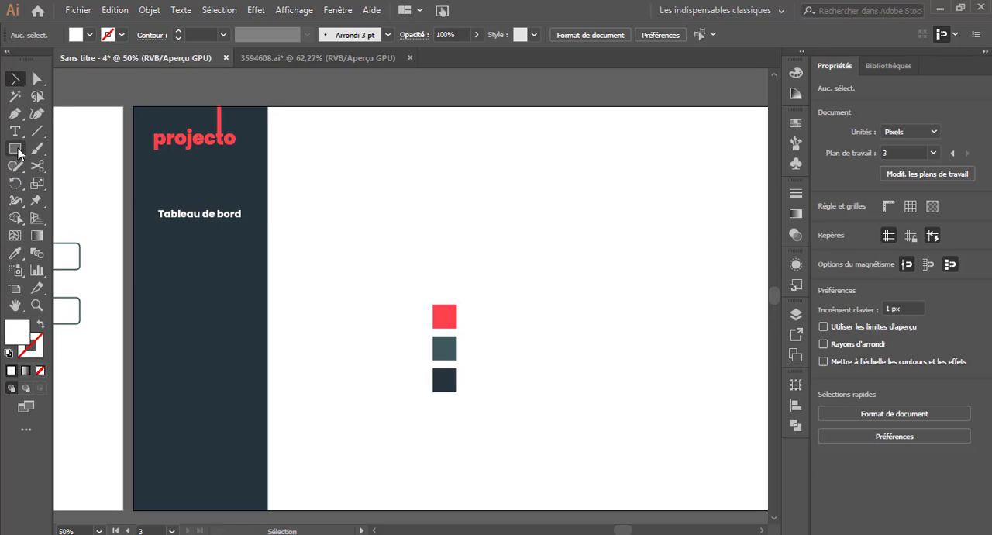
mouse_move(367, 168)
mouse_down()
mouse_move(387, 185)
mouse_move(163, 187)
mouse_move(186, 188)
mouse_up()
click(15, 78)
click(349, 215)
drag(226, 214, 307, 214)
Arrange copies of the white square into a two-by-two grid icon and scale the grid down to about 30 px wide.
click(164, 185)
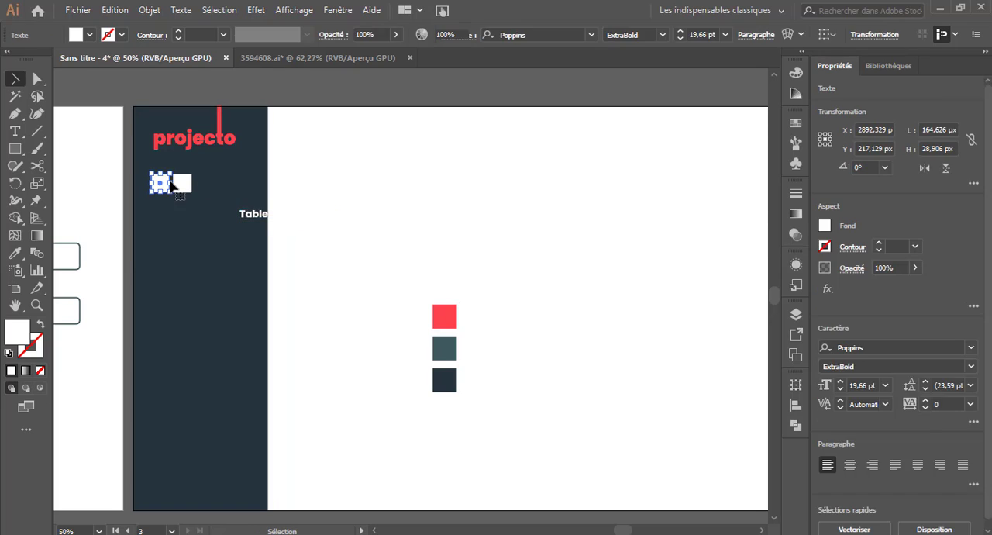
shift+click(183, 185)
mouse_move(183, 185)
mouse_down()
mouse_move(183, 208)
mouse_move(175, 183)
mouse_up()
click(344, 202)
key(ctrl+z)
click(296, 206)
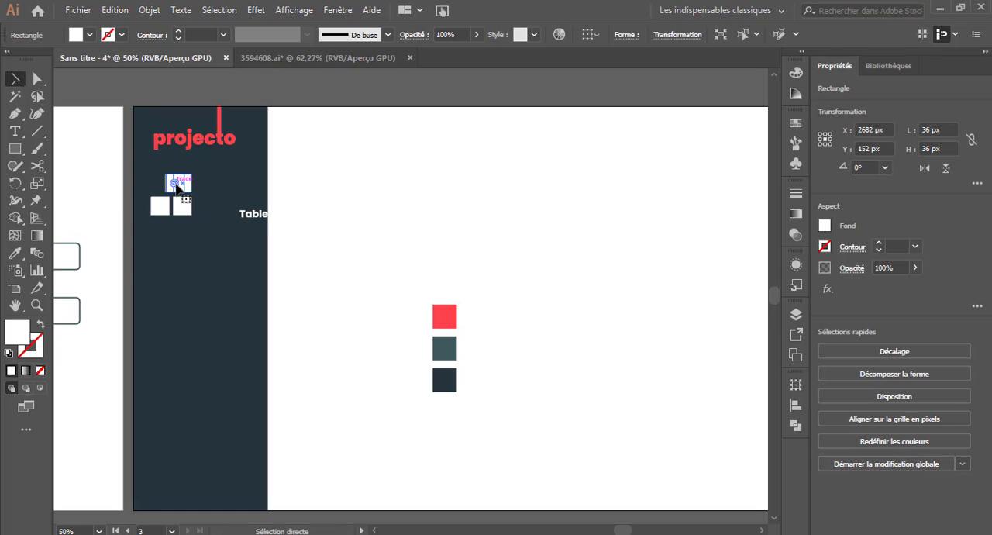
shift+click(180, 186)
shift+click(182, 206)
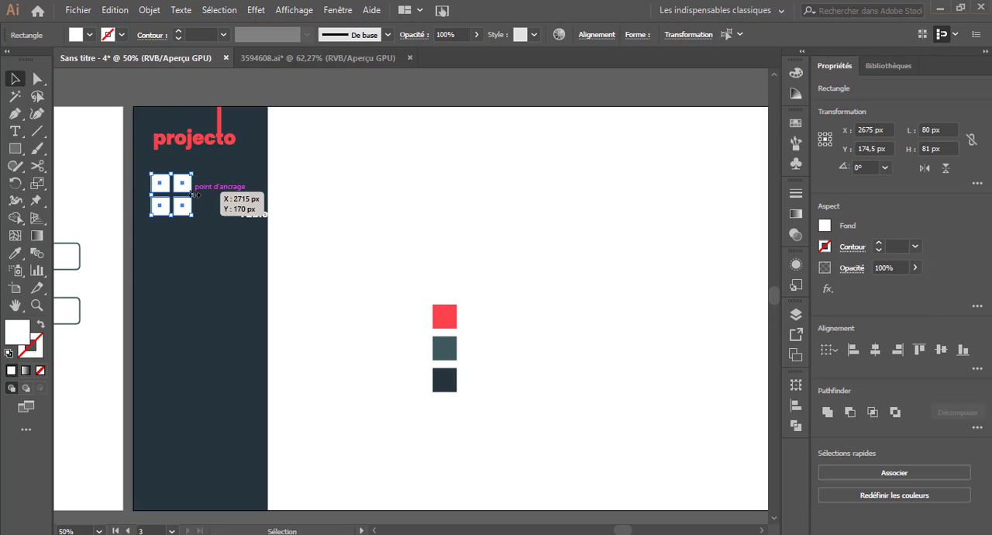
drag(180, 197, 180, 197)
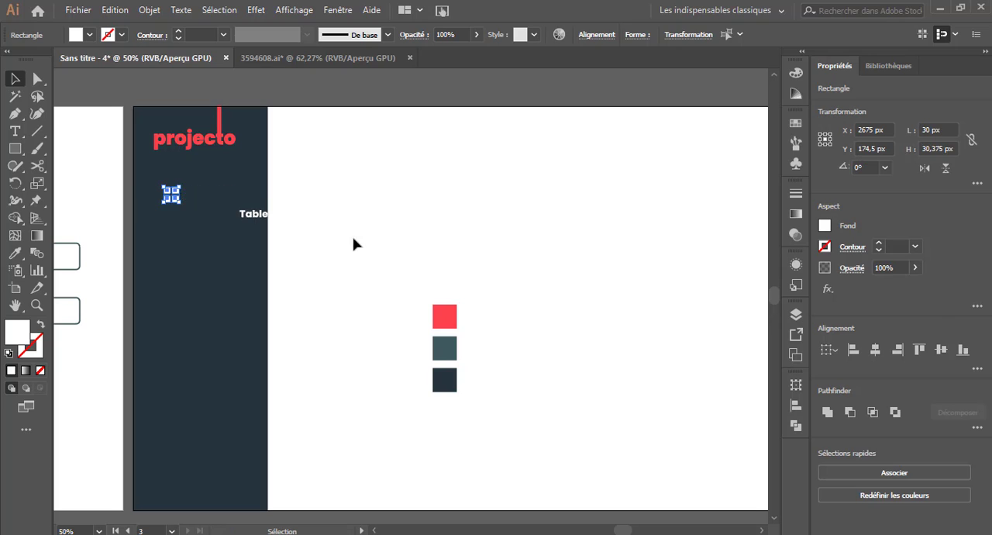
click(354, 241)
Lock the dark sidebar rectangle.
click(160, 175)
click(150, 11)
mouse_move(400, 92)
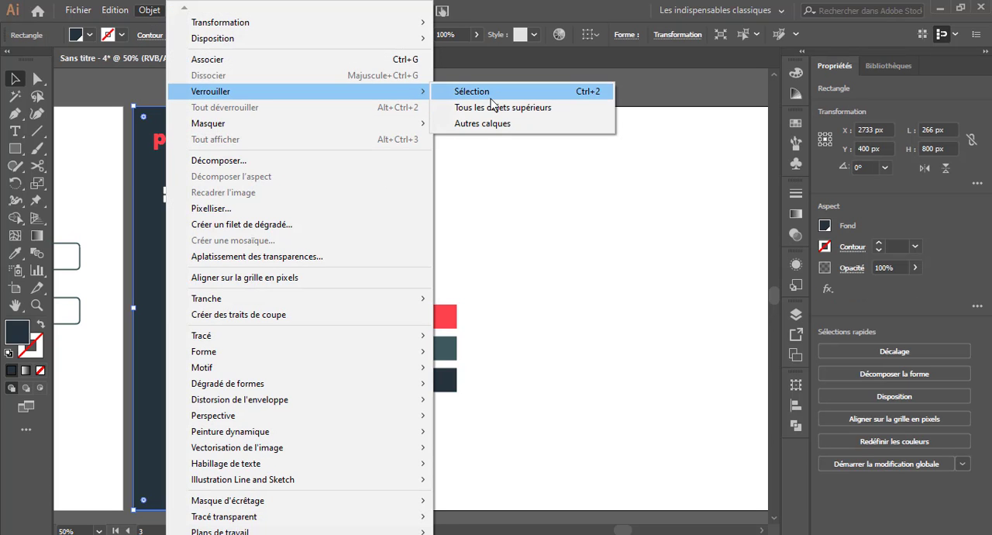
click(492, 94)
Move the "Tableau de bord" text beside the grid icon and shift both left so they fit inside the dark sidebar.
drag(289, 212, 251, 191)
click(338, 227)
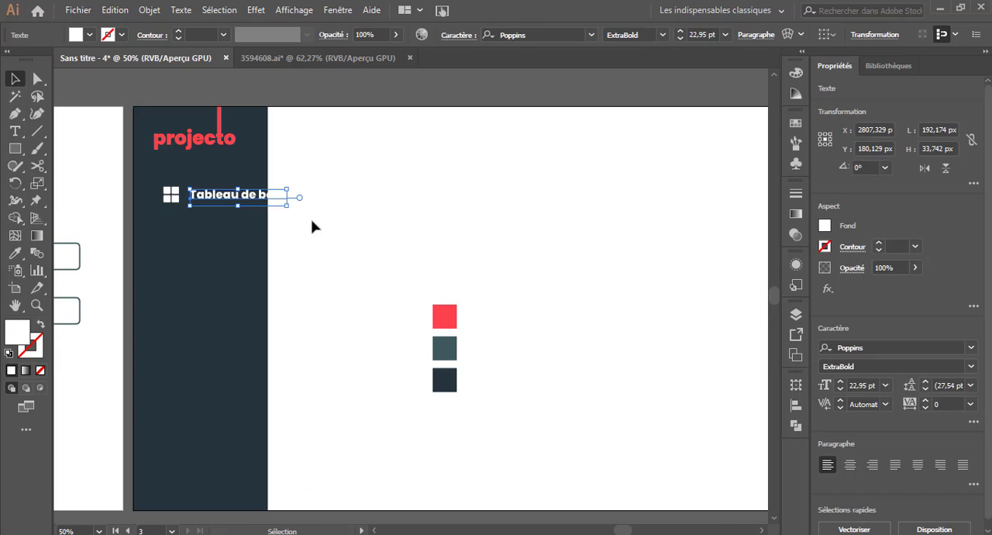
click(311, 220)
drag(155, 180, 304, 225)
mouse_move(245, 196)
mouse_down()
mouse_move(223, 200)
mouse_move(235, 206)
mouse_up()
click(300, 232)
click(242, 204)
click(159, 215)
Scale the four-square grid icon down to about 17 px wide.
drag(138, 183, 161, 216)
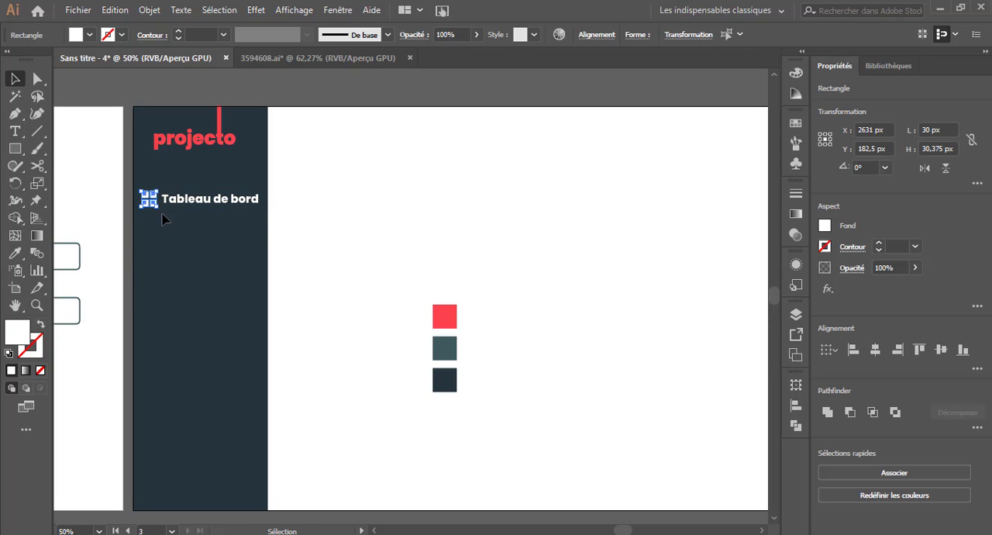
key(ctrl+plus)
key(ctrl+plus)
key(ctrl+plus)
key(ctrl+plus)
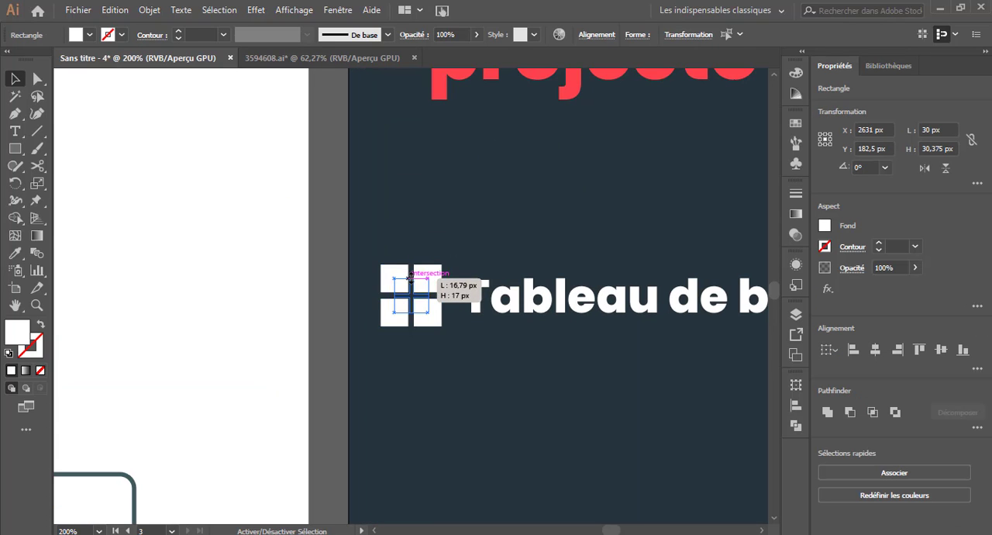
key(ctrl+0)
click(299, 233)
Set the "Tableau de bord" text to the SemiBold weight and nudge it left toward the icon.
click(169, 184)
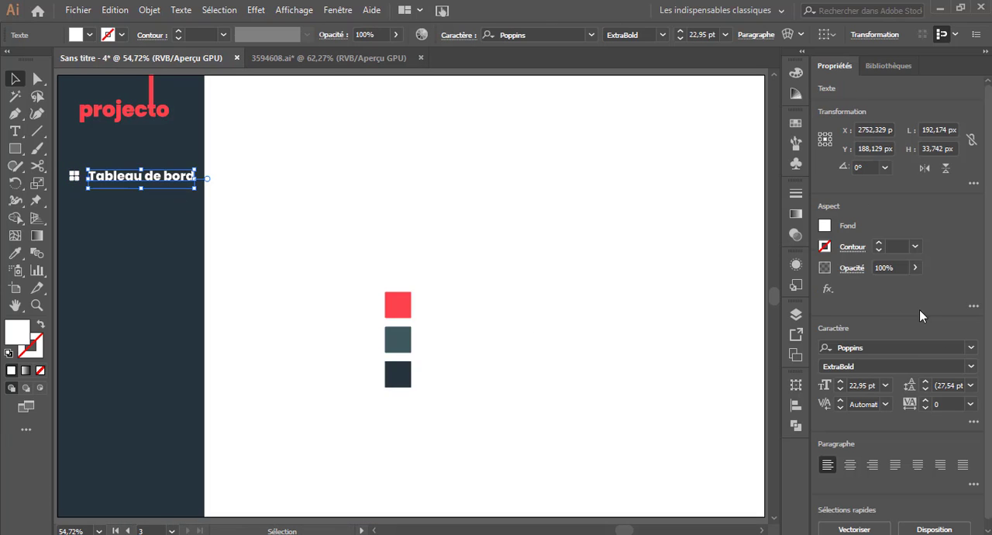
click(969, 366)
click(864, 240)
key(Left)
key(Left)
key(Left)
key(Left)
key(Left)
key(Left)
key(Left)
key(Left)
key(Left)
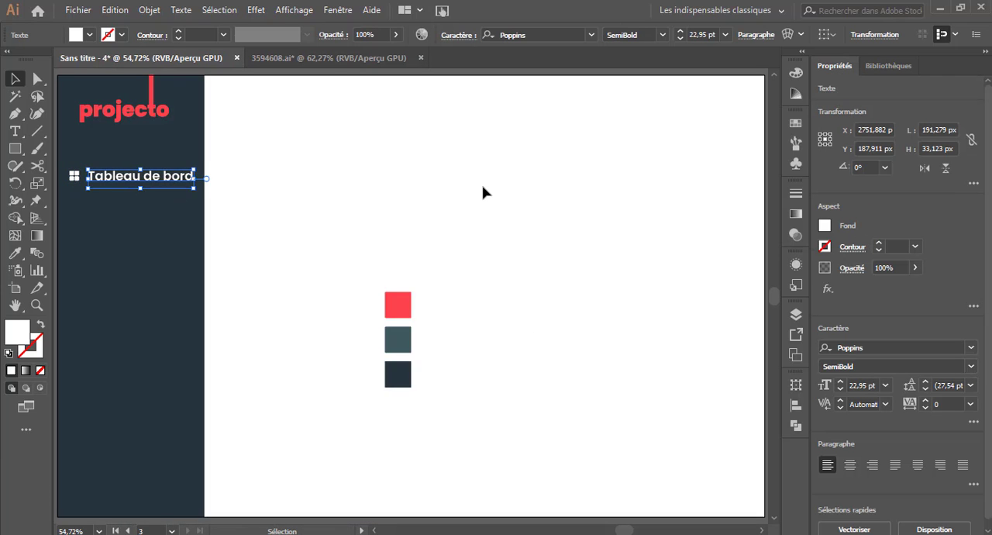
click(313, 216)
Duplicate the icon and "Tableau de bord" text downward four times to form a column of five menu items.
drag(62, 160, 177, 218)
key(ctrl+d)
key(ctrl+d)
key(ctrl+d)
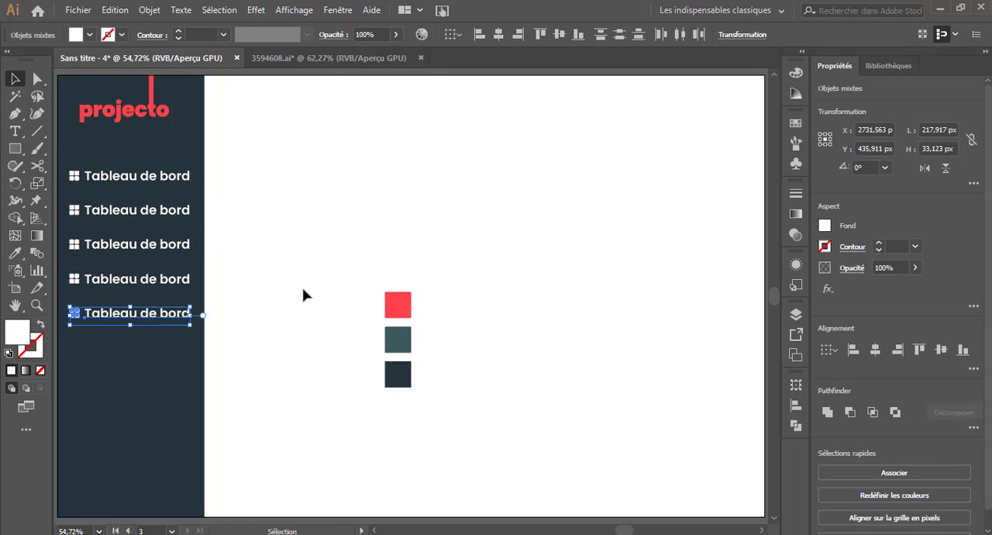
click(304, 294)
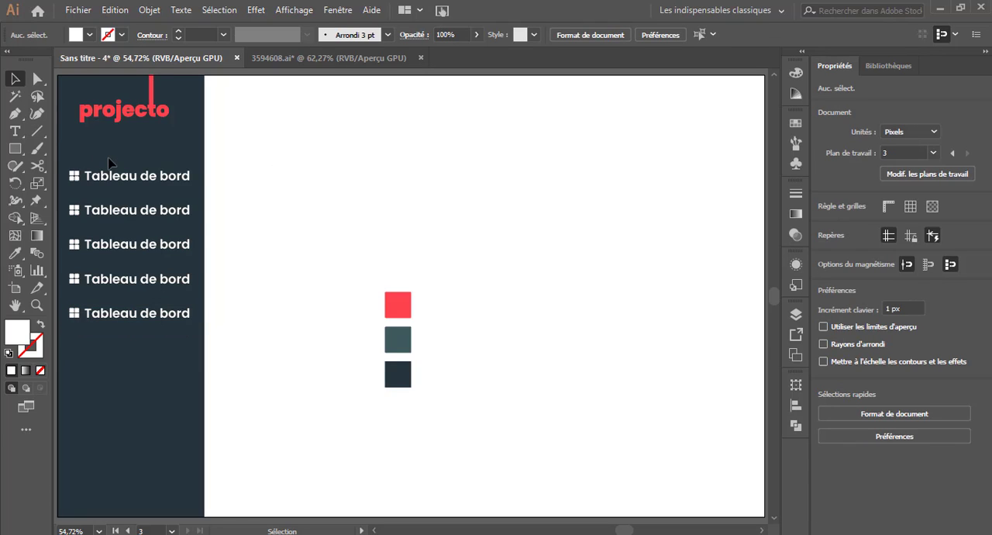
Draw a rectangle about 255 by 54 px over the first menu item and fill it with the logo's red.
click(15, 149)
drag(63, 164, 205, 192)
key(v)
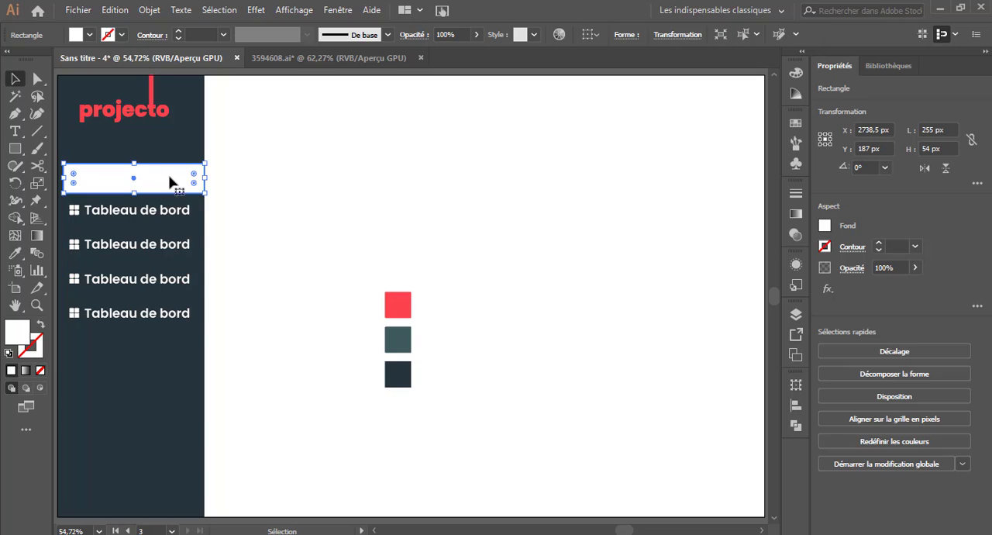
right_click(171, 177)
mouse_move(307, 408)
click(383, 438)
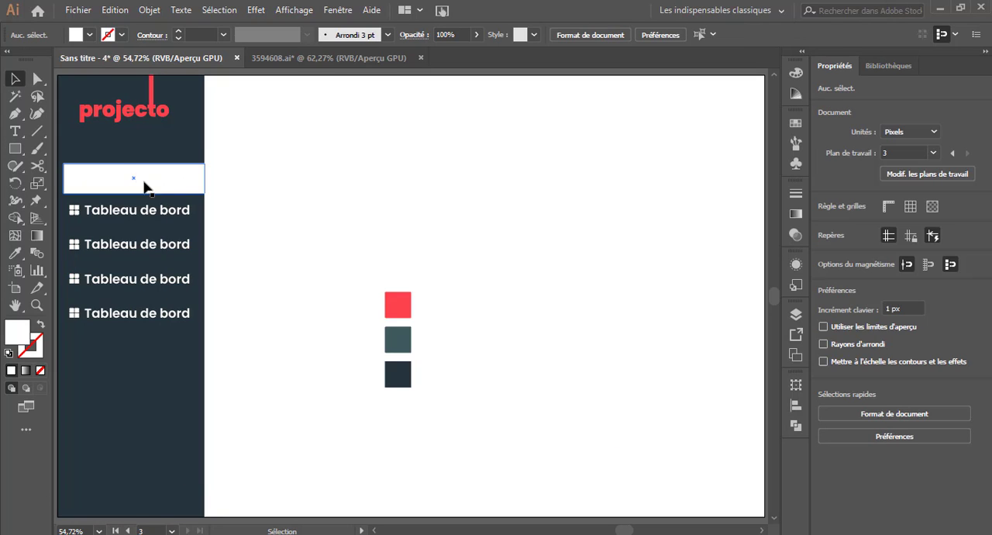
click(124, 186)
click(16, 253)
click(168, 110)
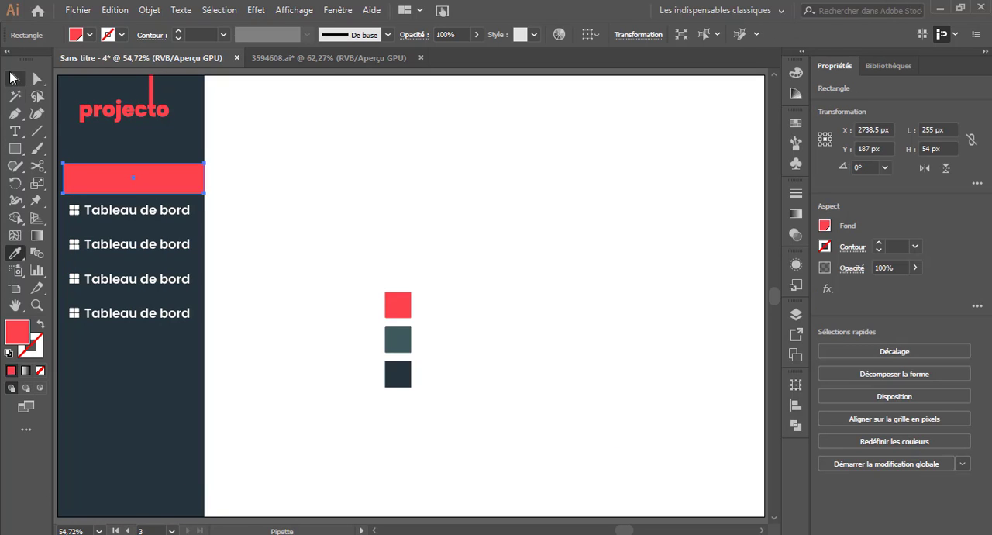
Send the red rectangle to the back of the stacking order, behind the first menu item's icon and text.
click(14, 78)
click(233, 180)
right_click(197, 187)
right_click(154, 184)
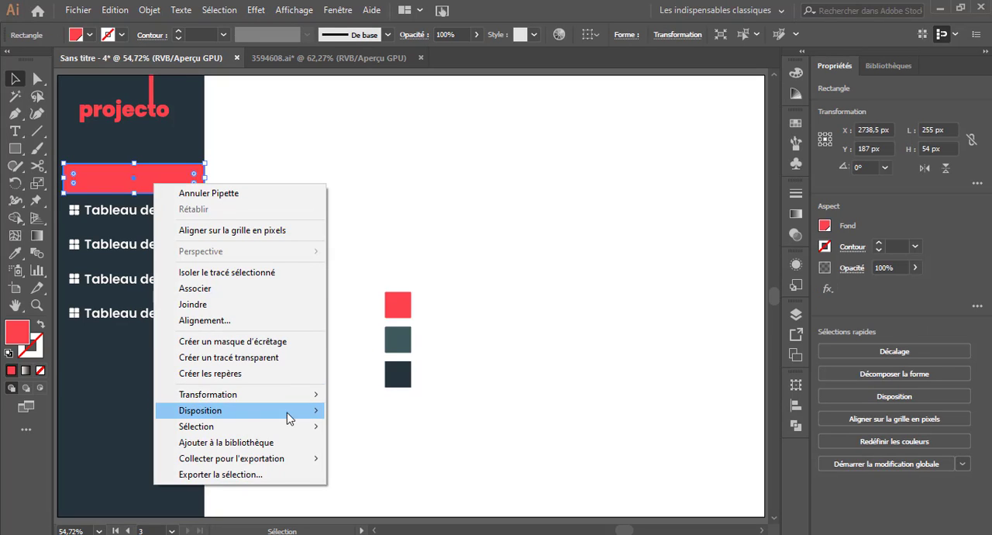
mouse_move(287, 411)
click(379, 443)
right_click(150, 186)
click(361, 441)
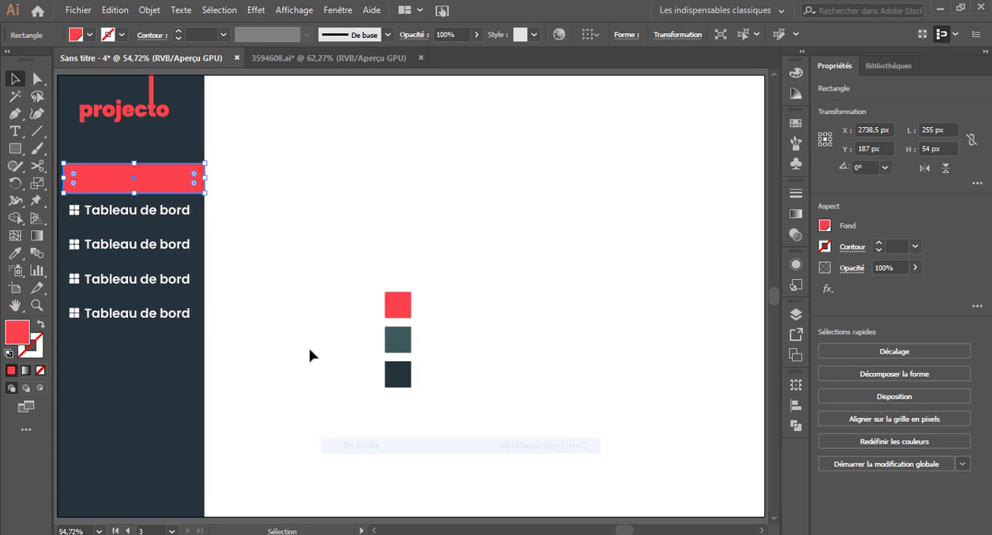
right_click(170, 179)
click(360, 438)
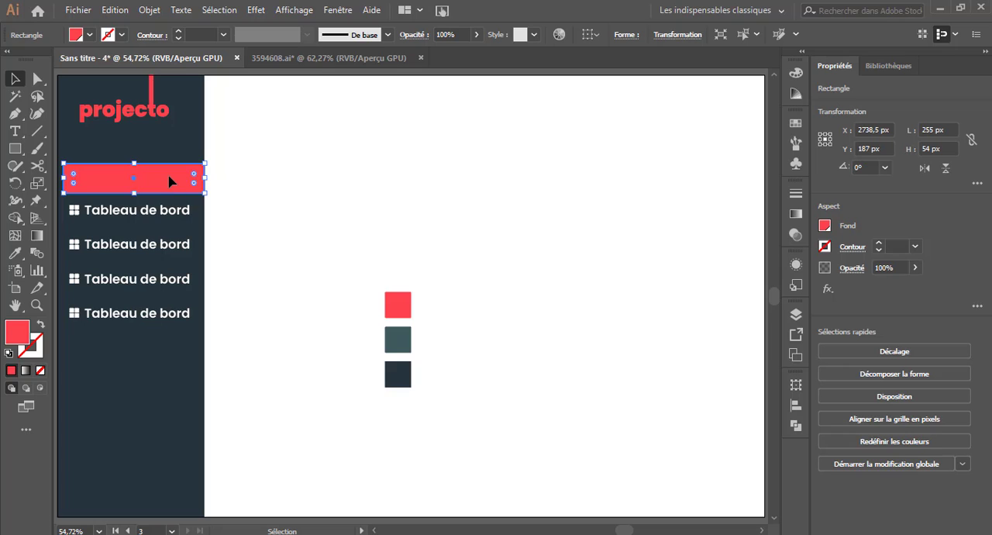
right_click(169, 180)
mouse_move(225, 404)
click(412, 390)
Unlock all objects and send the dark sidebar rectangle to the back, behind the red rectangle.
click(148, 10)
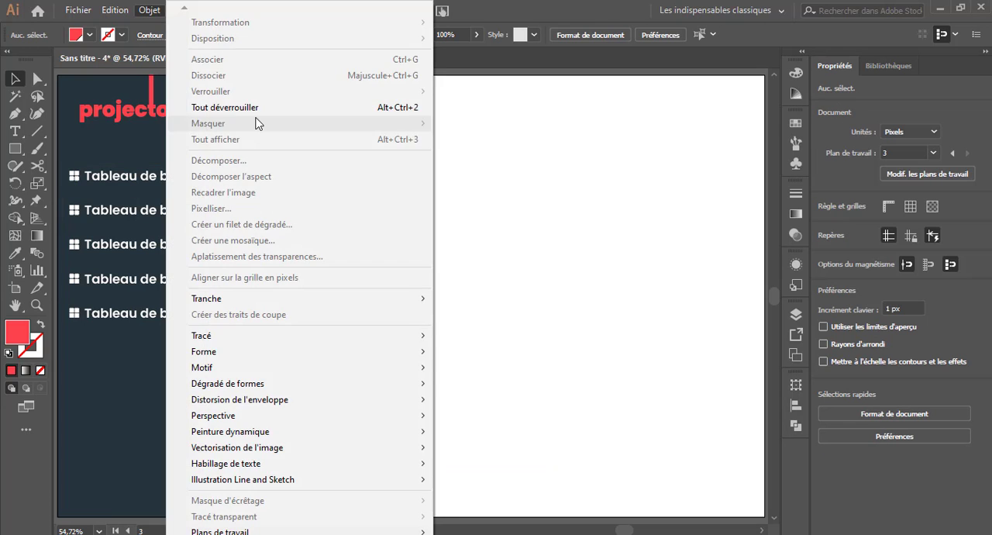
click(232, 107)
right_click(158, 156)
mouse_move(352, 384)
click(364, 436)
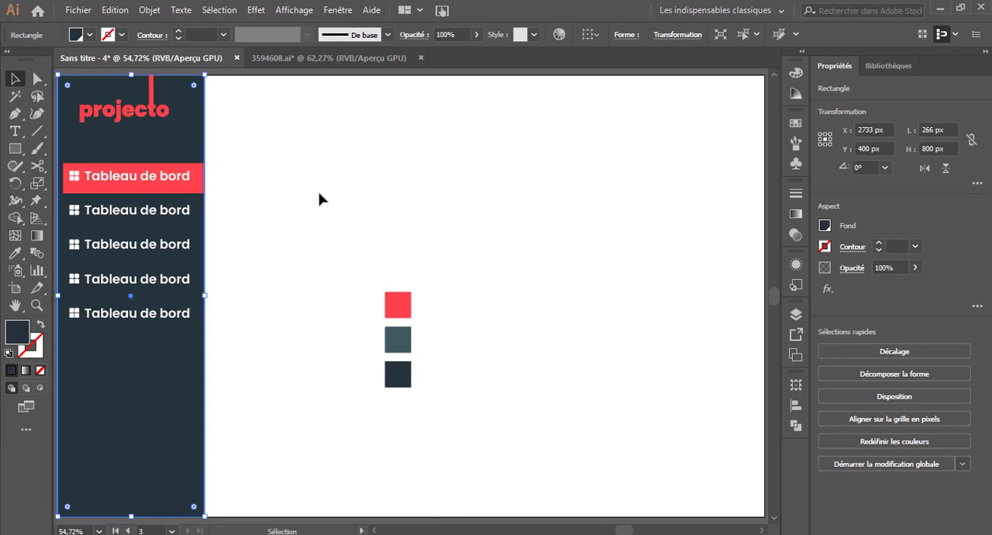
click(323, 200)
Nudge the red rectangle up to center it on the first menu item, and fully round its two left corners.
click(182, 186)
click(312, 210)
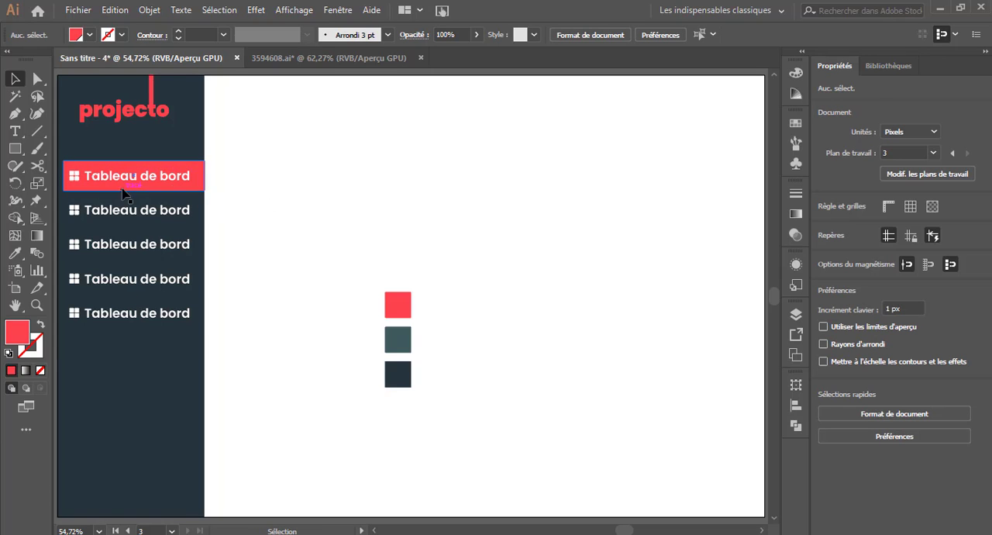
click(36, 80)
click(64, 161)
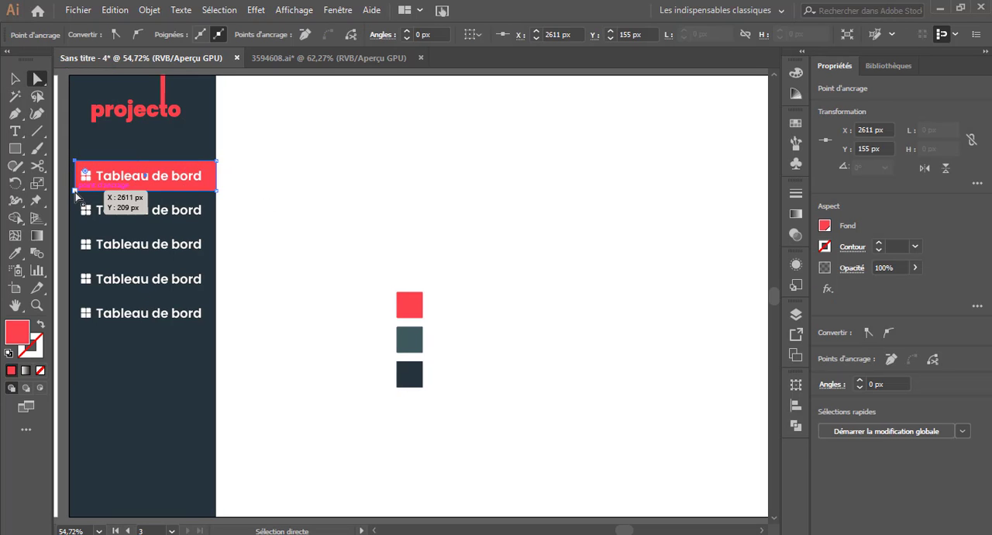
shift+click(75, 191)
drag(85, 172, 116, 177)
click(15, 81)
click(305, 154)
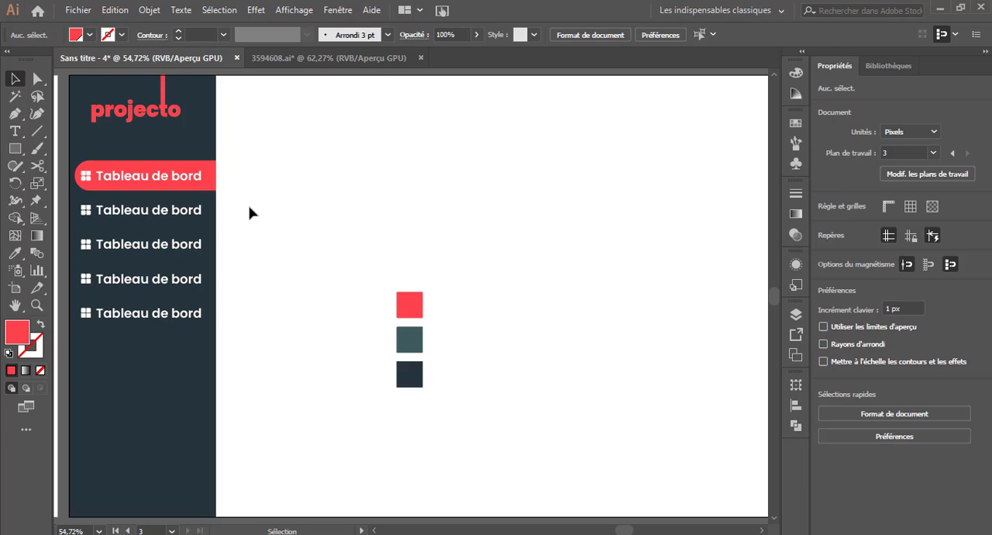
Widen the dark sidebar to about 303 px by extending its right edge.
click(206, 378)
drag(217, 295, 236, 295)
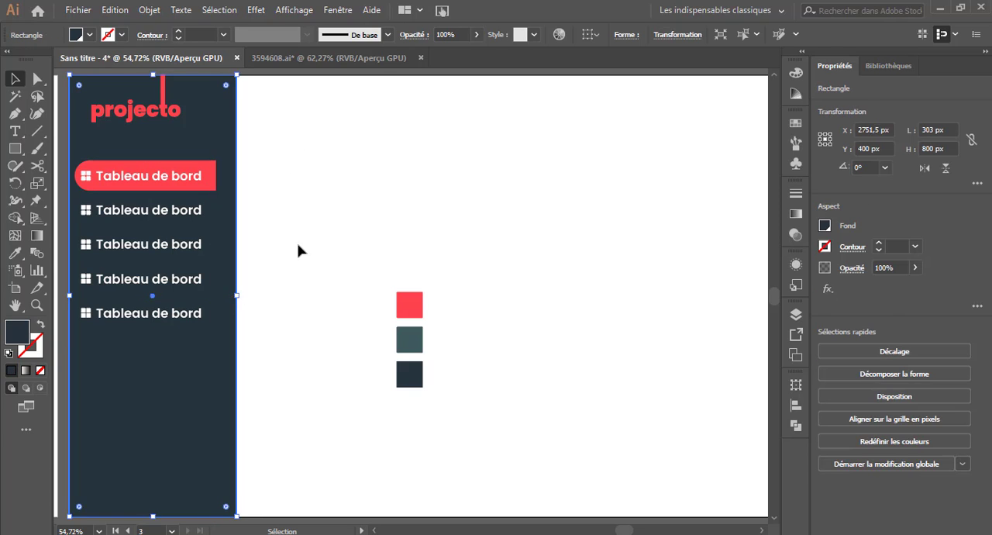
click(301, 251)
Move the red bar off the first menu item, up and to the right across the sidebar's edge.
click(210, 176)
click(323, 228)
click(177, 178)
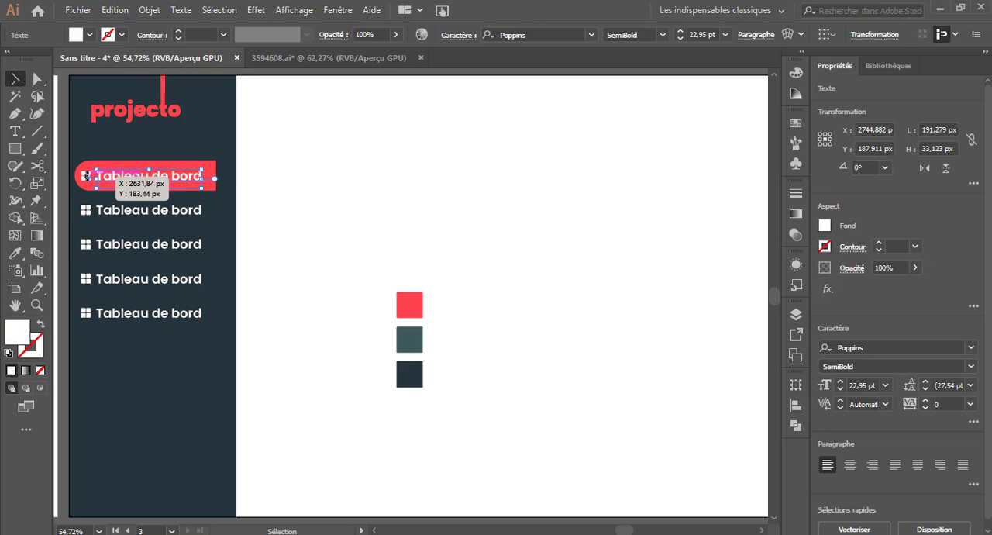
click(86, 173)
click(277, 210)
drag(214, 163, 336, 120)
Lock the widened dark sidebar rectangle.
click(122, 158)
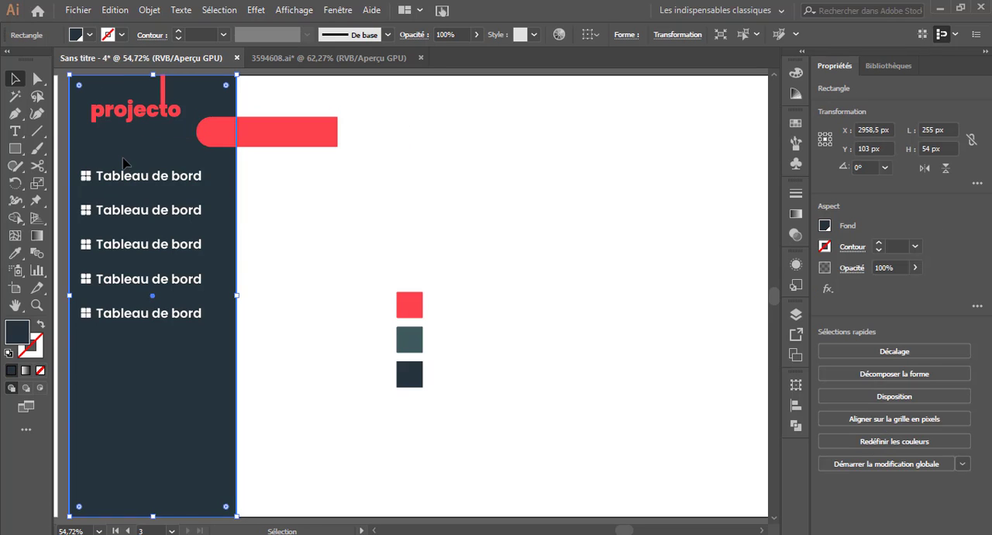
click(149, 10)
click(465, 98)
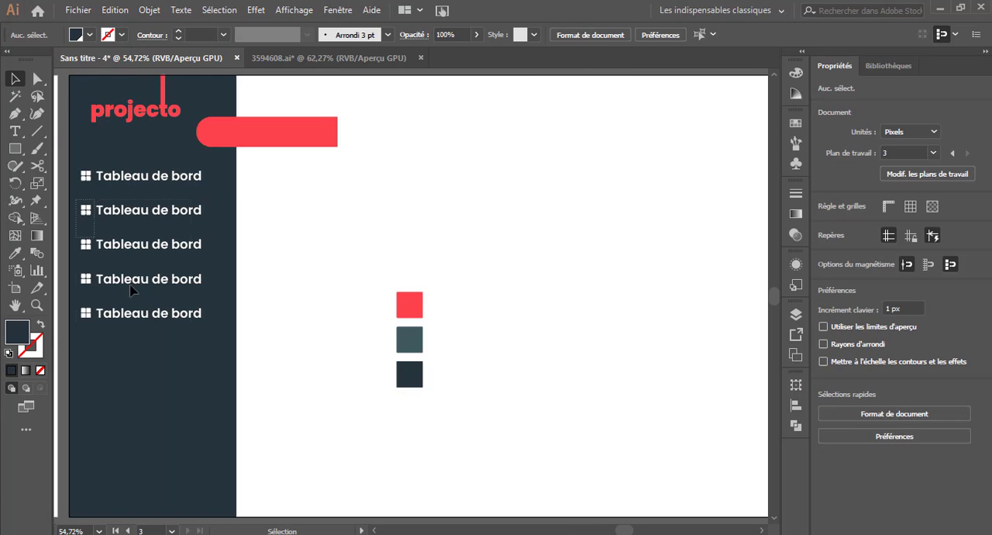
Delete the four copied menu items and group the squares of the remaining grid icon.
drag(132, 289, 221, 346)
key(Delete)
drag(76, 163, 95, 187)
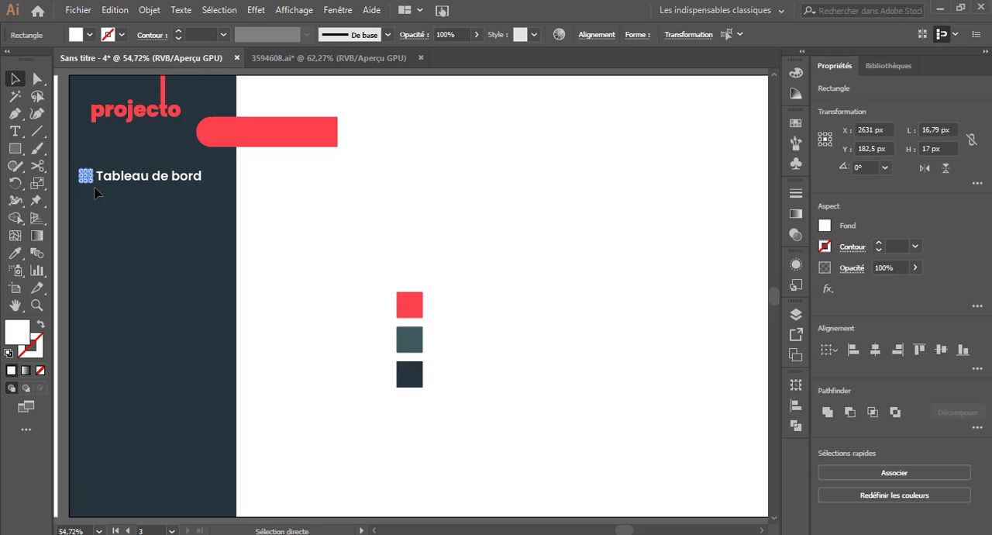
key(ctrl+g)
Shift the remaining "Tableau de bord" item and the "projecto" logo right to center them in the widened sidebar.
drag(74, 156, 172, 177)
click(208, 135)
drag(149, 114, 162, 114)
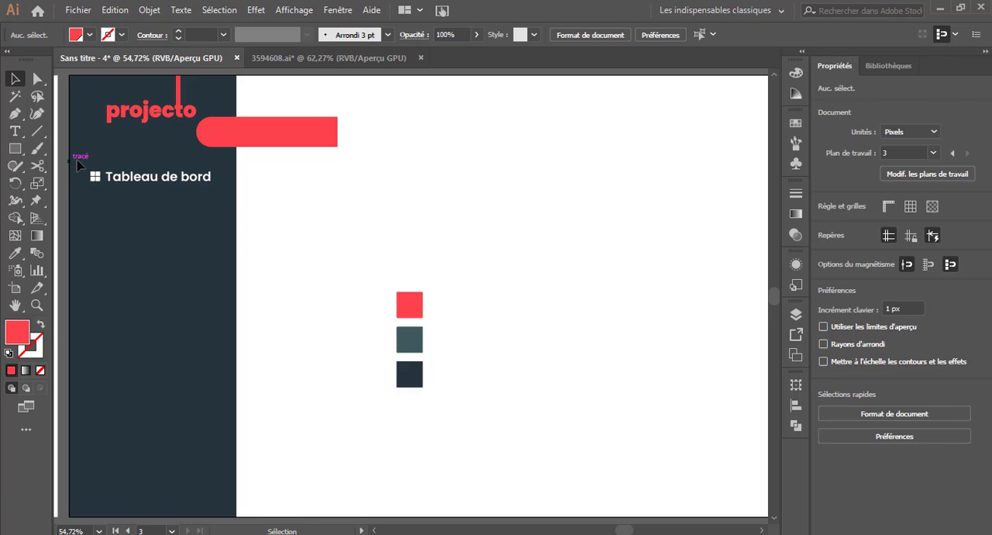
Duplicate the repositioned icon and text downward four times at even, slightly tighter spacing to make five menu items.
drag(78, 157, 198, 212)
key(ctrl+d)
key(ctrl+d)
key(ctrl+d)
click(277, 255)
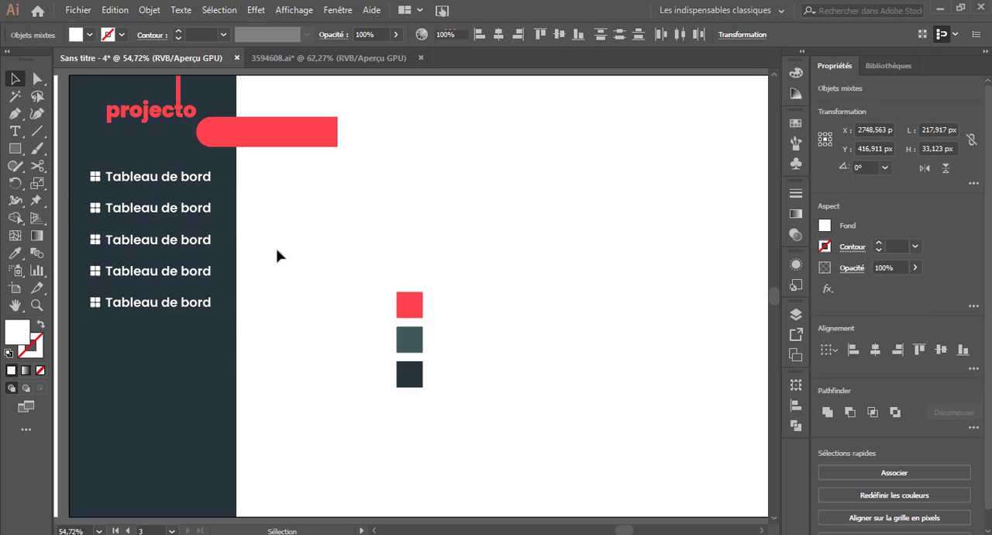
Place the red bar behind the first menu item and resize it so it ends at the sidebar's right edge.
drag(318, 135, 223, 177)
click(275, 194)
click(230, 183)
click(288, 201)
click(227, 182)
click(282, 200)
click(83, 186)
drag(88, 189, 102, 188)
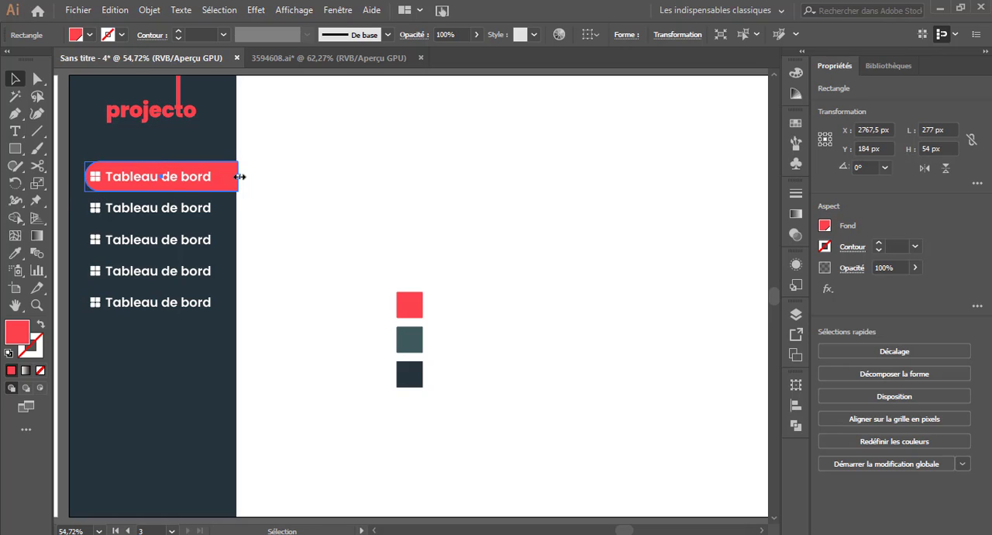
click(313, 223)
Replace the second menu item's text with "Projets".
click(15, 132)
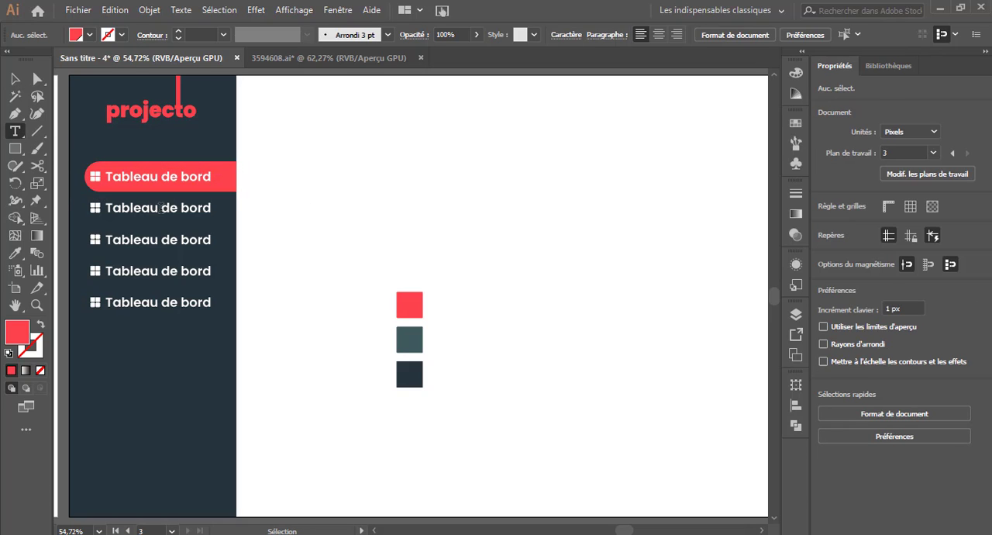
drag(108, 207, 274, 210)
text(Projets)
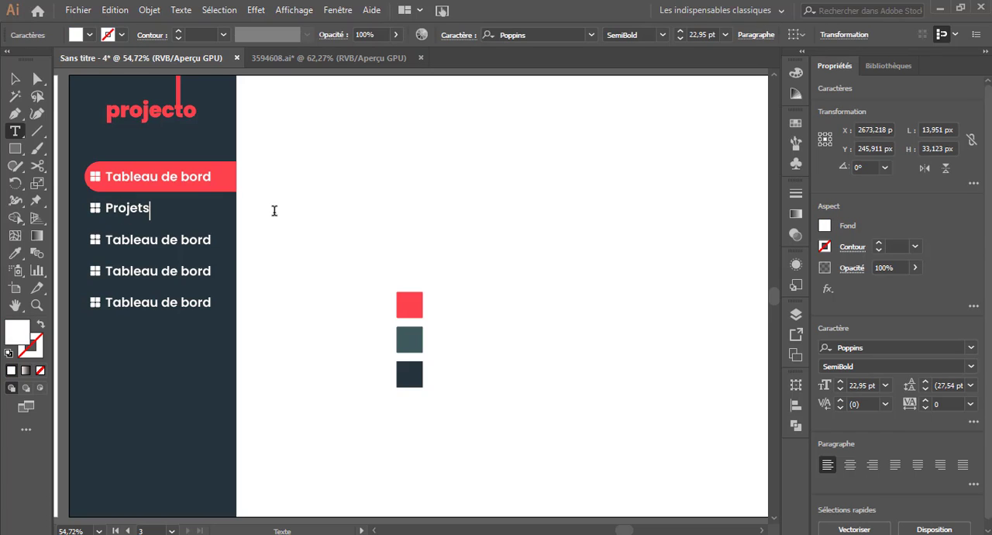
click(16, 79)
click(261, 269)
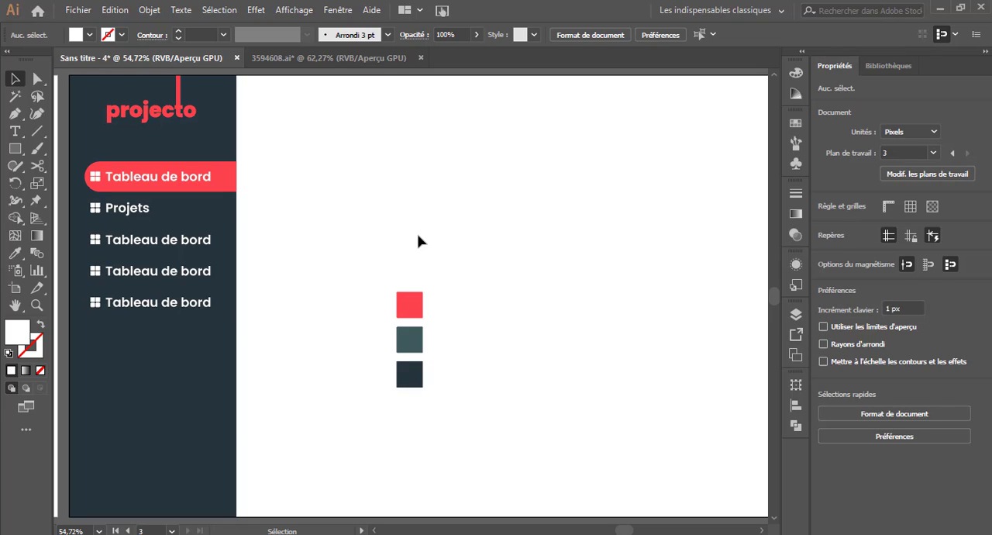
Change the second menu item's text to "Mes projets".
click(16, 132)
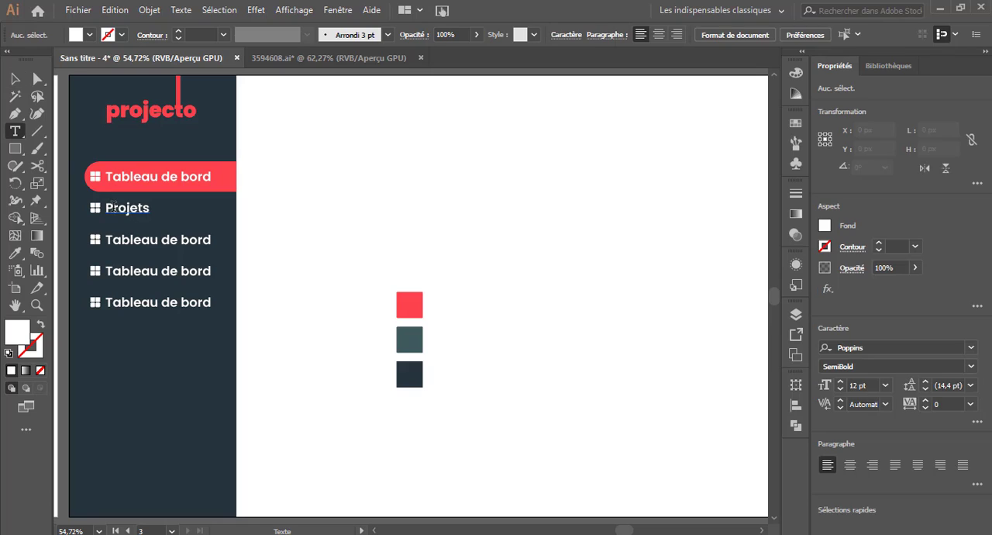
drag(117, 207, 106, 207)
text(Mes p)
click(16, 79)
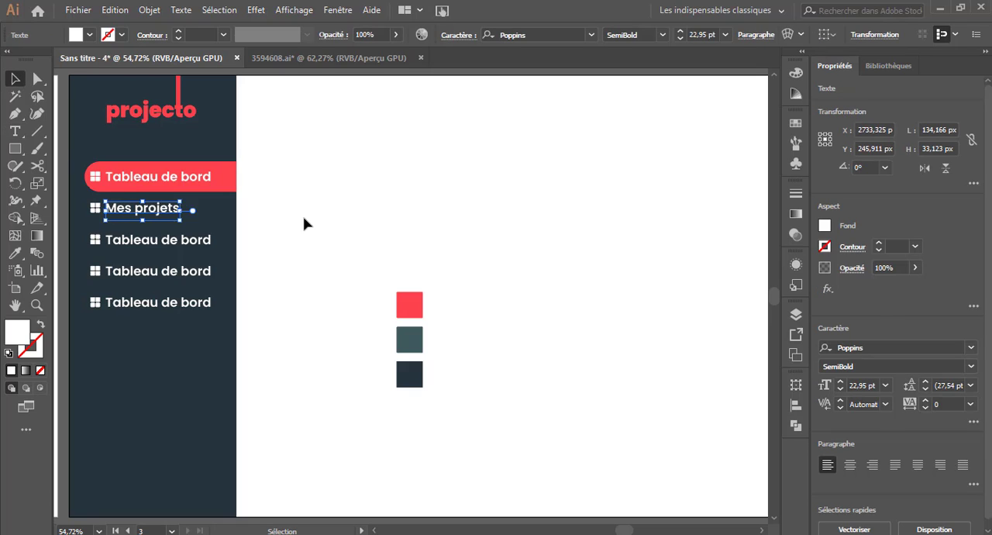
click(304, 223)
Replace the fifth menu item's text with "Paramètres".
click(15, 132)
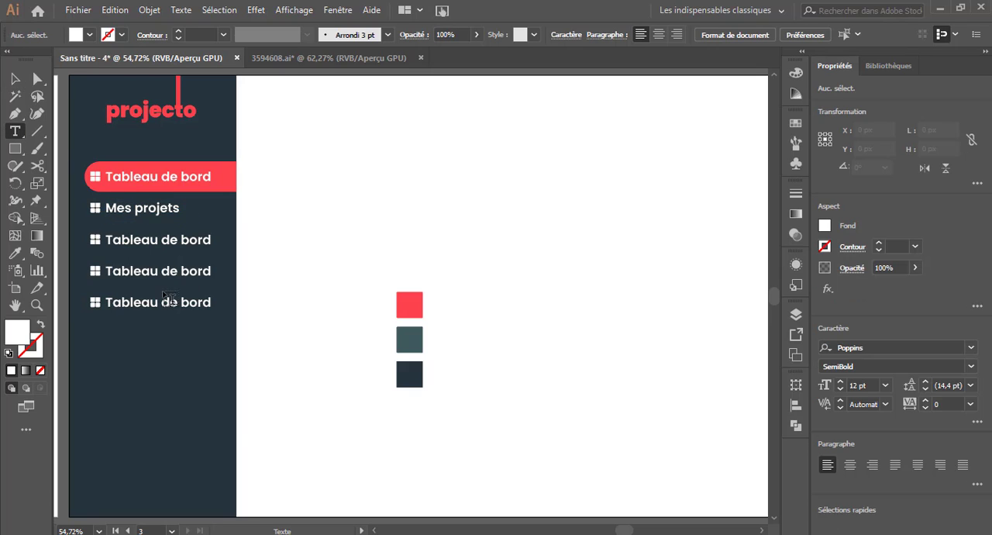
drag(106, 302, 217, 304)
text(Po)
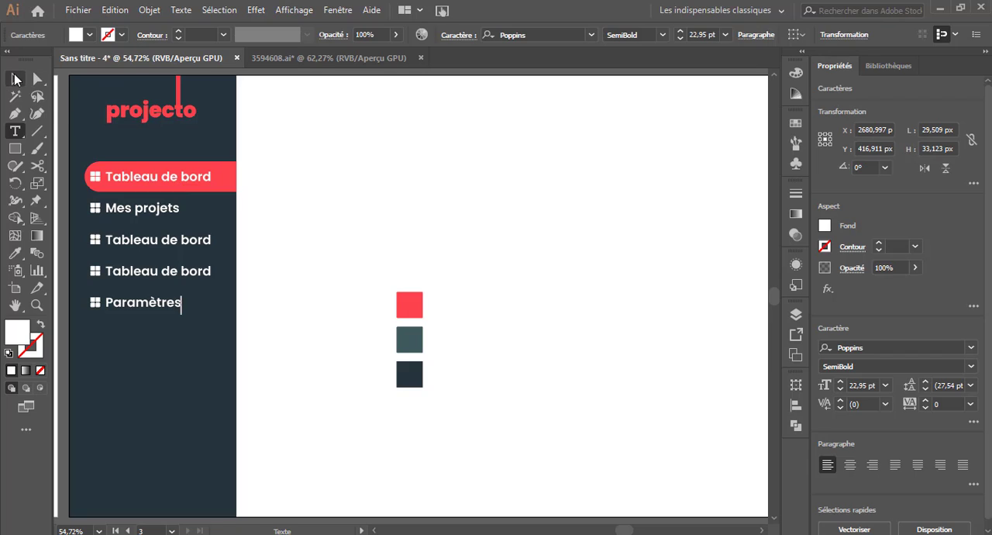
click(15, 78)
click(336, 252)
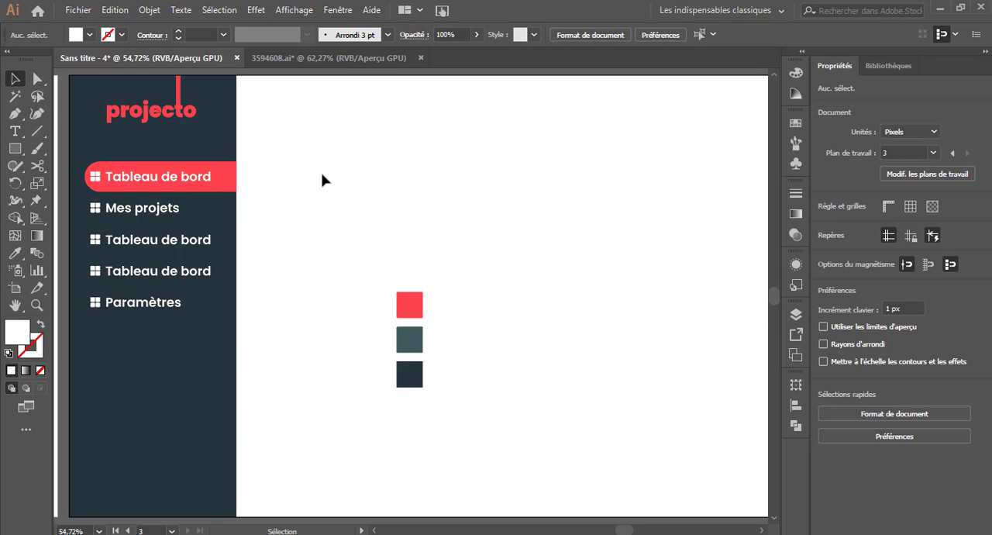
Replace the third menu item's text with "Mes tâches".
key(t)
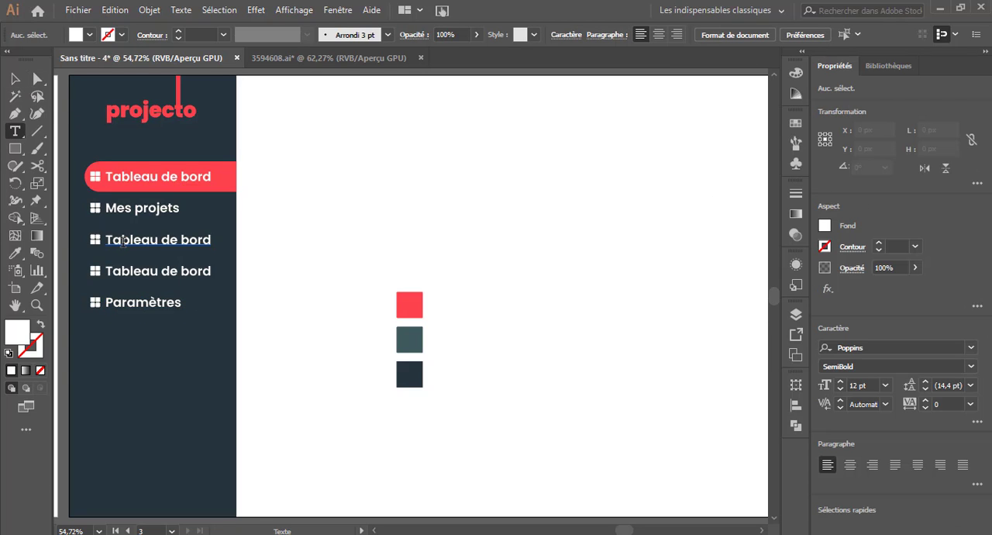
drag(121, 240, 248, 248)
text(ches)
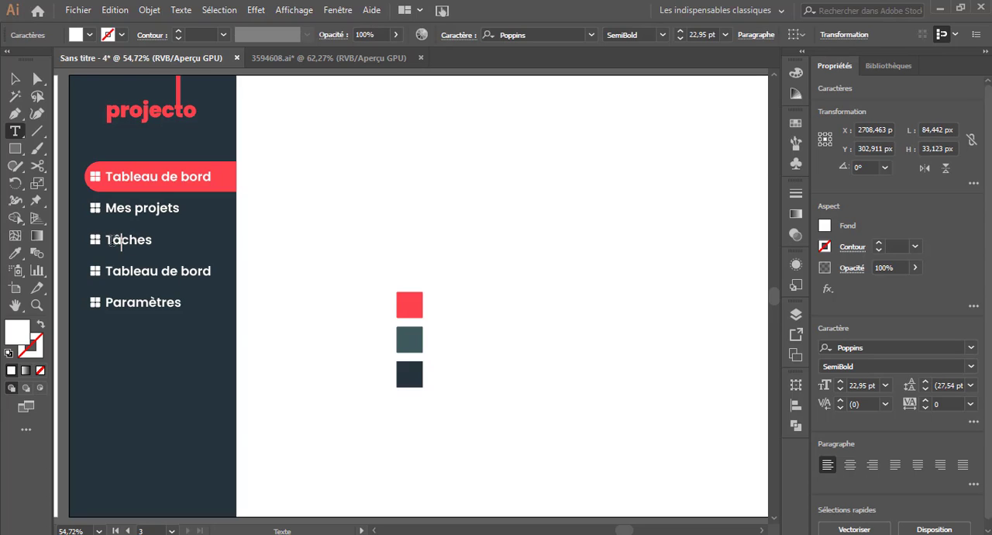
text(Ms)
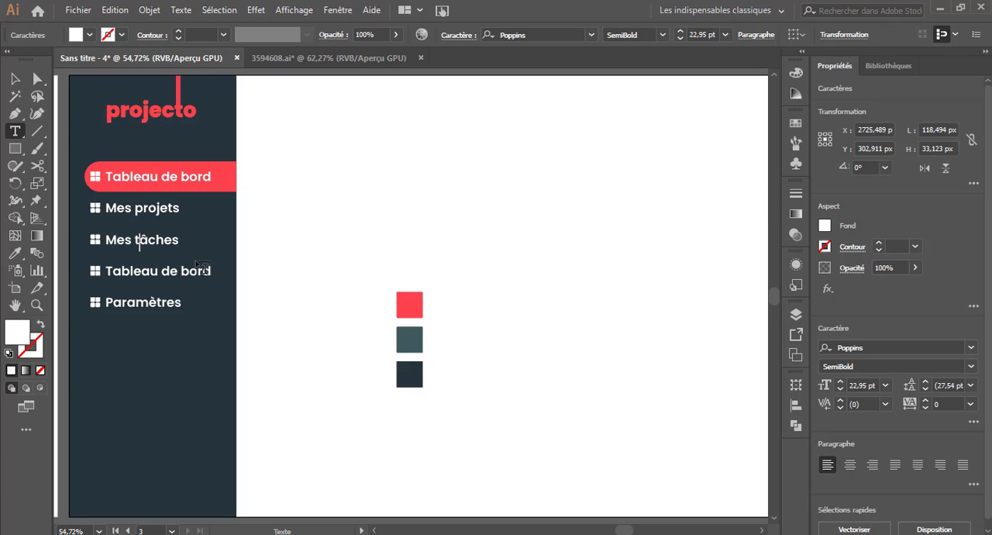
Replace the fourth menu item's text with "Mes collaborateurs".
drag(105, 270, 271, 273)
text(Mes collaborateurs)
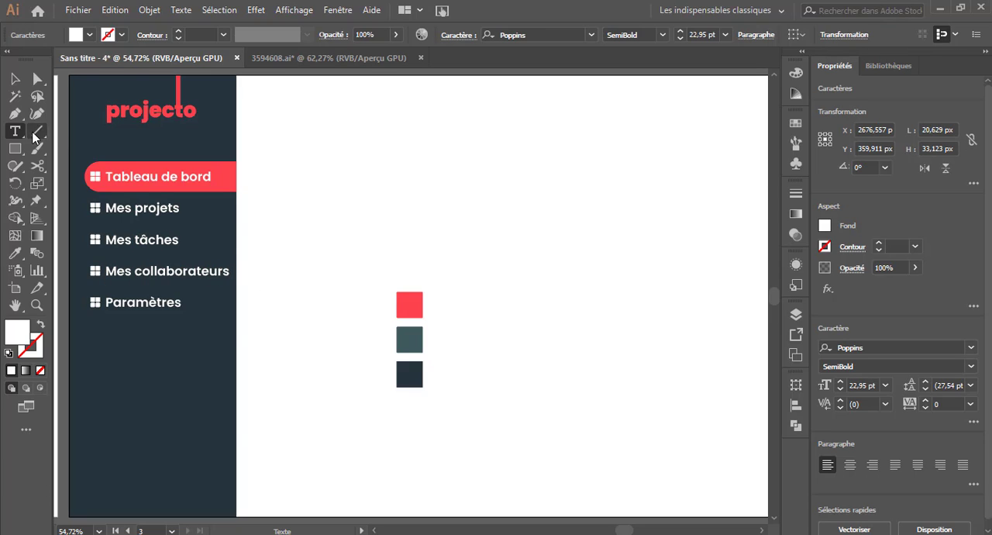
click(15, 78)
click(343, 270)
Shift all five menu icons and their labels together slightly to the left within the sidebar.
click(94, 180)
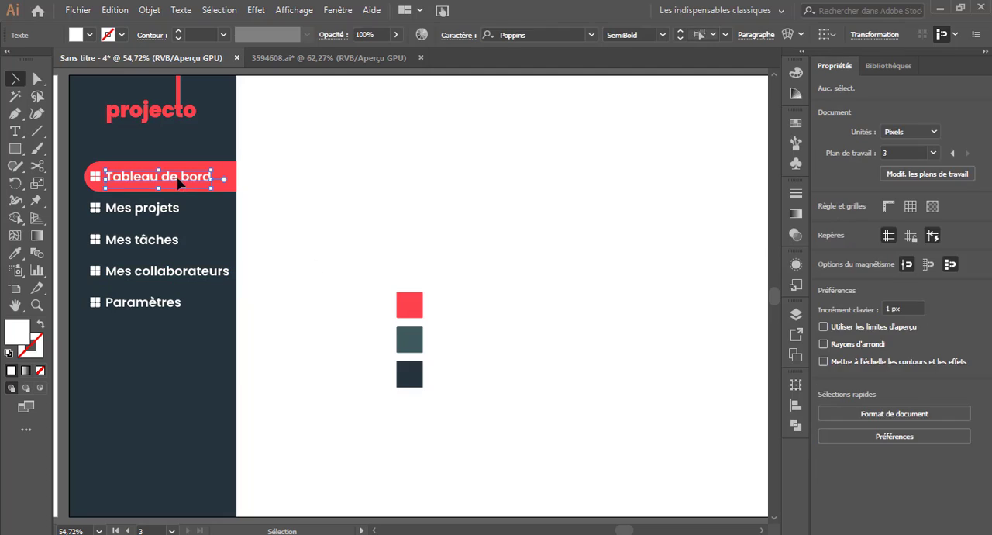
click(95, 178)
click(94, 207)
click(95, 179)
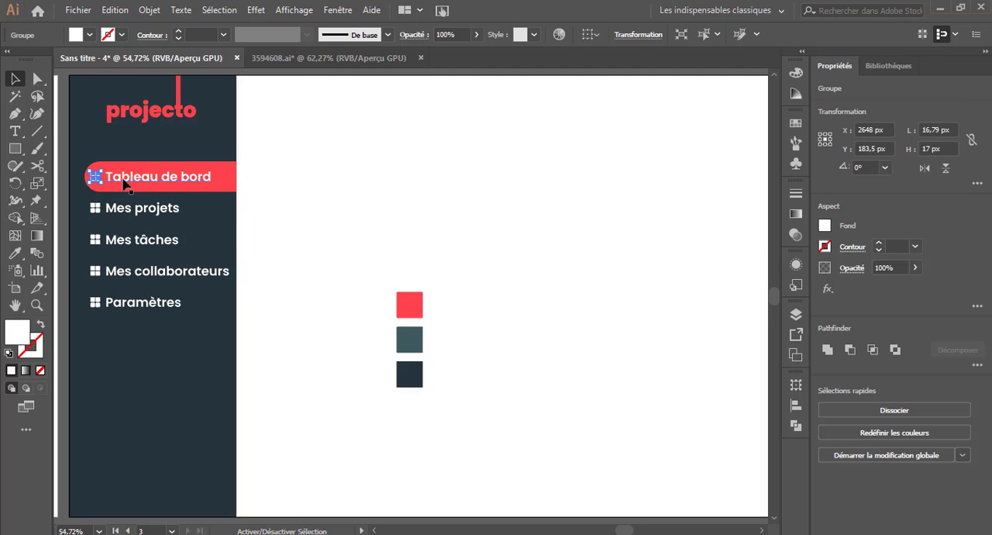
shift+click(95, 208)
shift+click(95, 239)
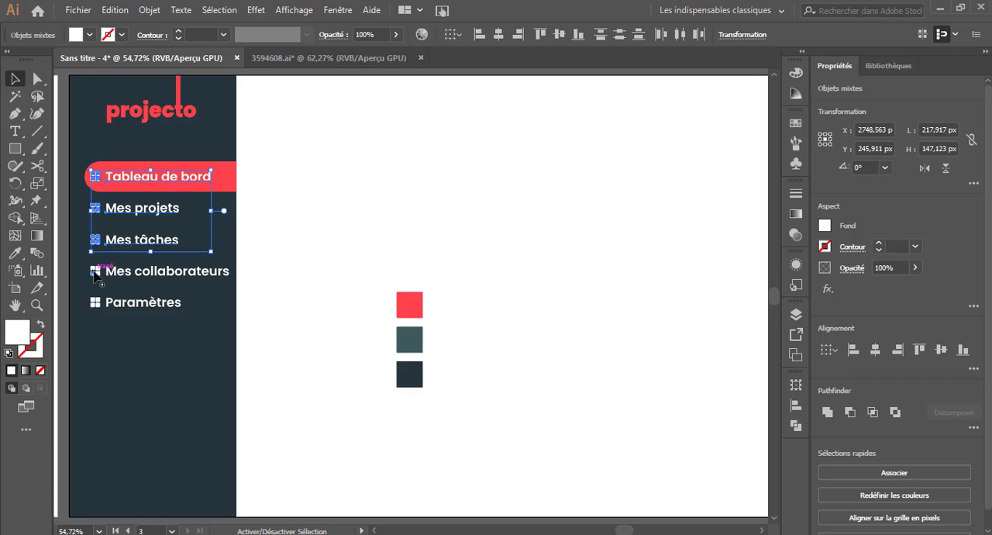
shift+click(96, 273)
shift+click(96, 303)
key(shift+Left)
key(shift+Left)
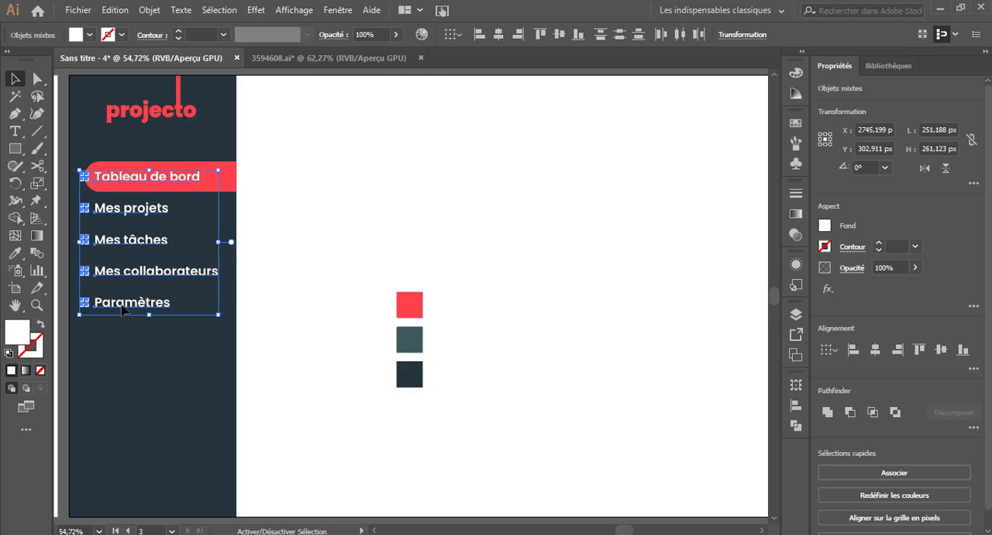
key(shift+Right)
click(260, 206)
Extend the red highlight bar's rounded left end further left so it surrounds the first menu item's icon.
click(124, 183)
drag(85, 176, 76, 177)
click(260, 189)
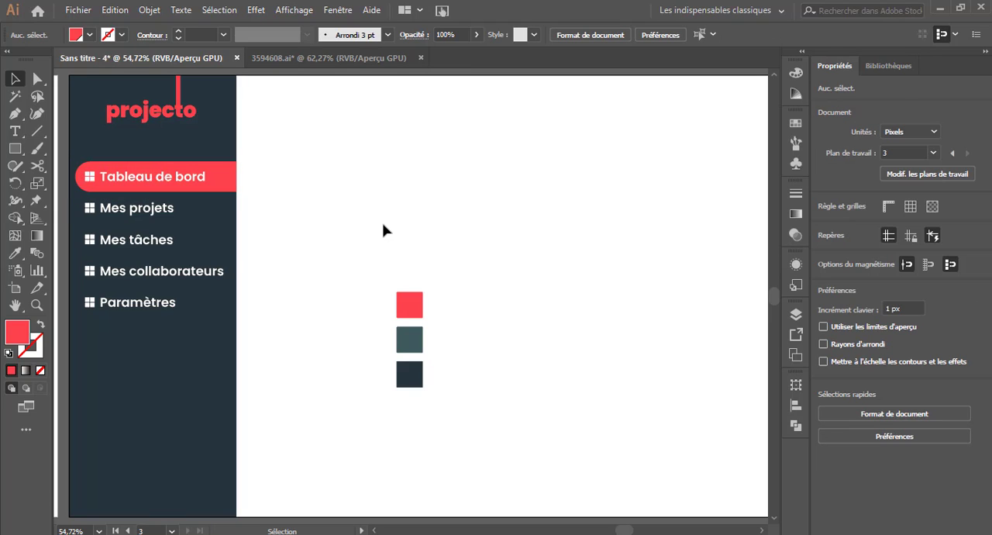
Copy the "Tableau de bord" label to the top of the white content area, colour it red and enlarge it as the page title.
scroll(385, 230, right, 1)
drag(111, 178, 351, 124)
click(15, 253)
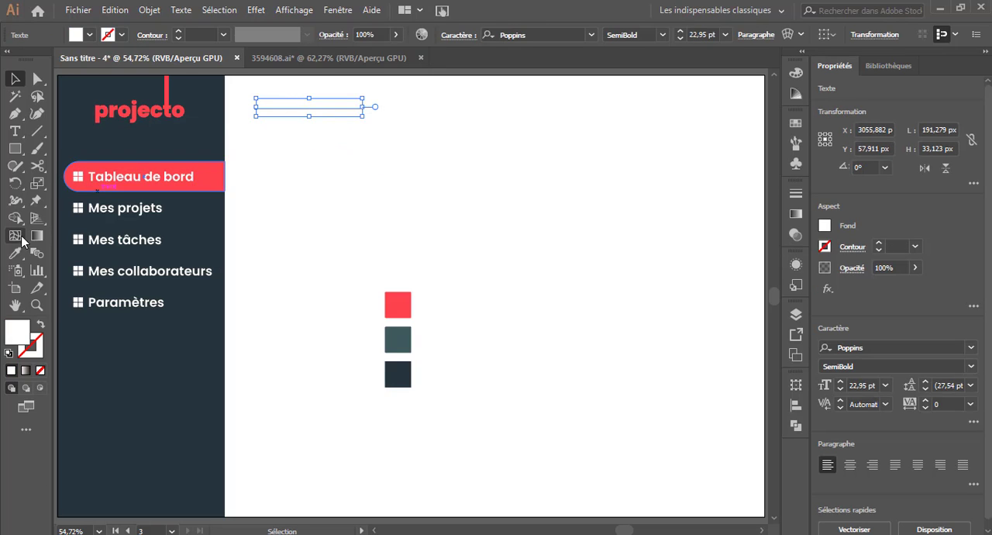
click(201, 172)
click(15, 78)
drag(363, 116, 394, 102)
click(705, 434)
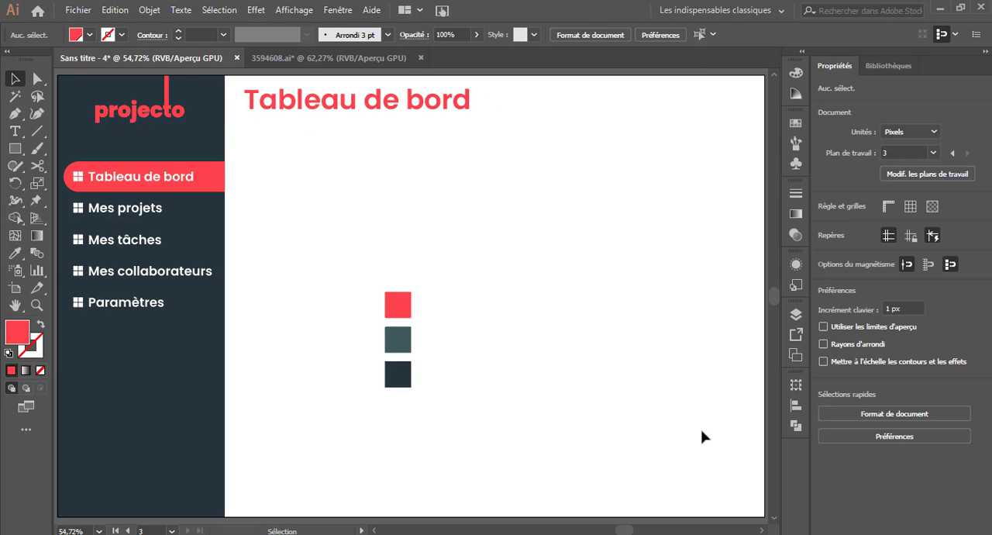
Move the three colour swatches off the artboard, beyond its right edge.
click(763, 531)
drag(333, 277, 416, 386)
drag(368, 347, 753, 335)
click(558, 248)
Draw a rectangle about 412 × 232 px below the page title, with a dark outline and no fill.
click(15, 149)
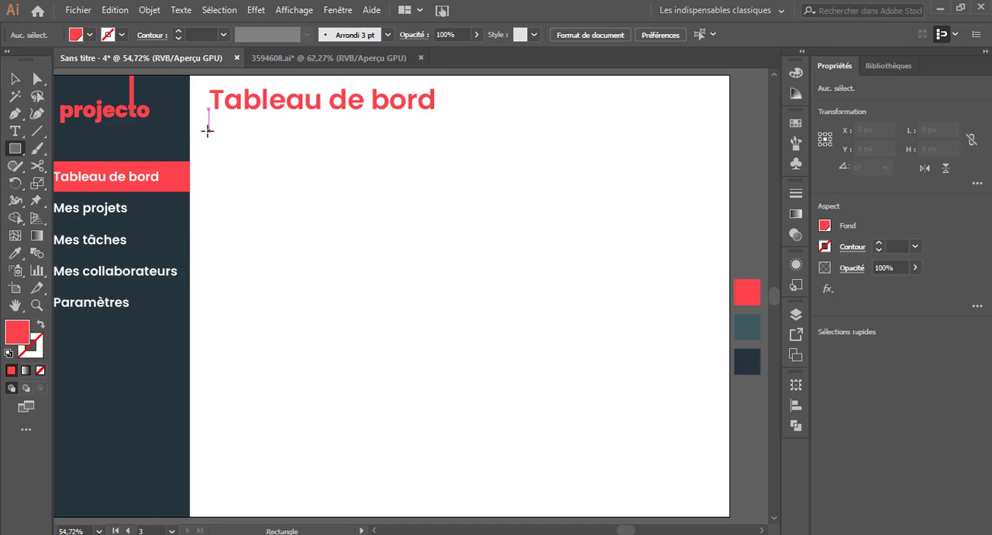
drag(208, 130, 437, 258)
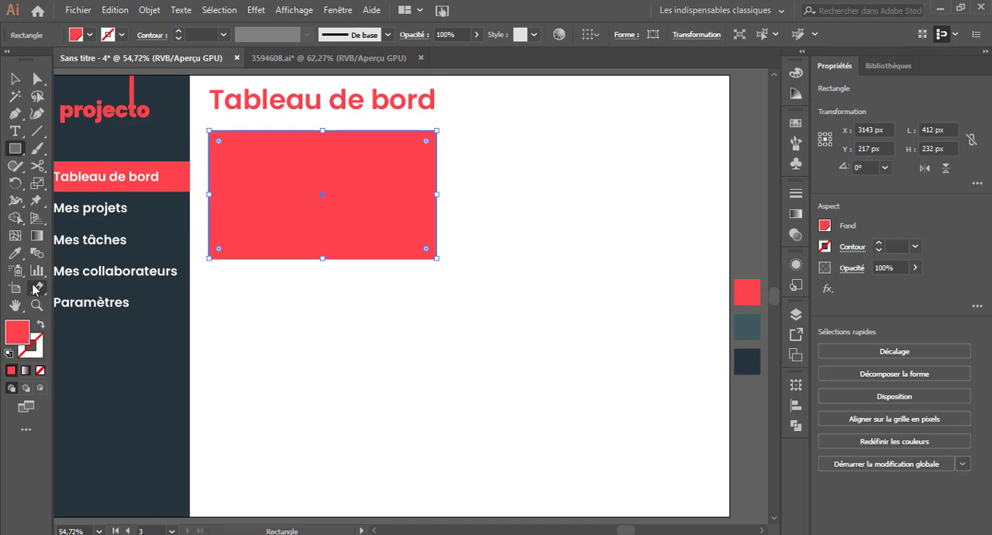
click(36, 288)
click(137, 372)
click(15, 78)
click(40, 324)
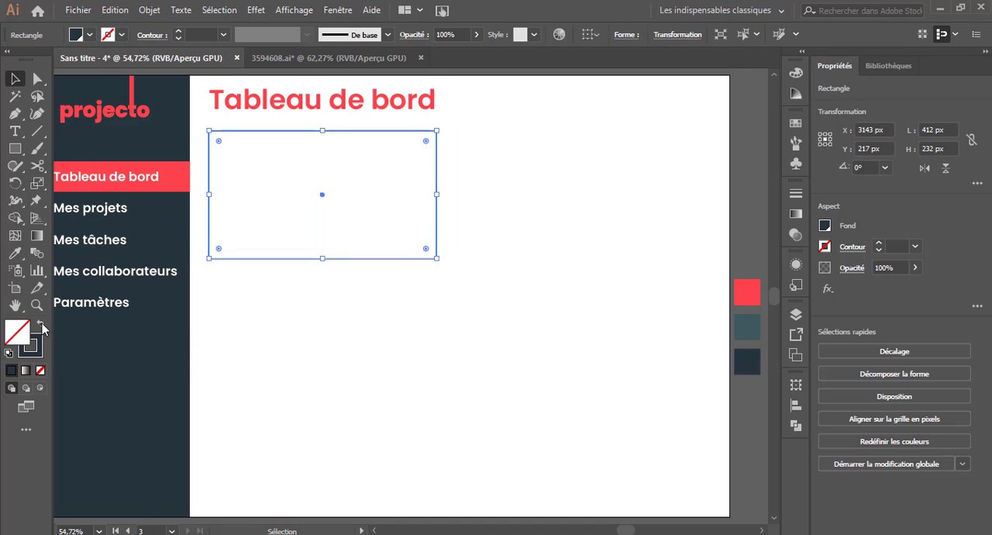
click(310, 267)
Duplicate the outlined rectangle to its right and widen the copy towards the artboard's right margin.
drag(436, 229, 684, 236)
drag(684, 196, 708, 207)
click(580, 345)
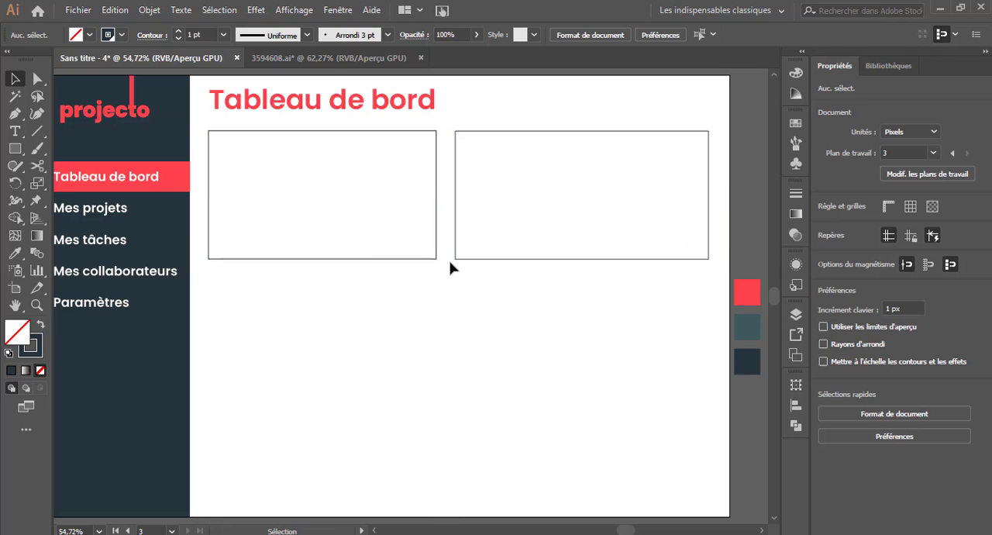
Duplicate the first rectangle directly below itself and stretch the copy down to near the artboard's bottom edge.
drag(394, 262, 394, 404)
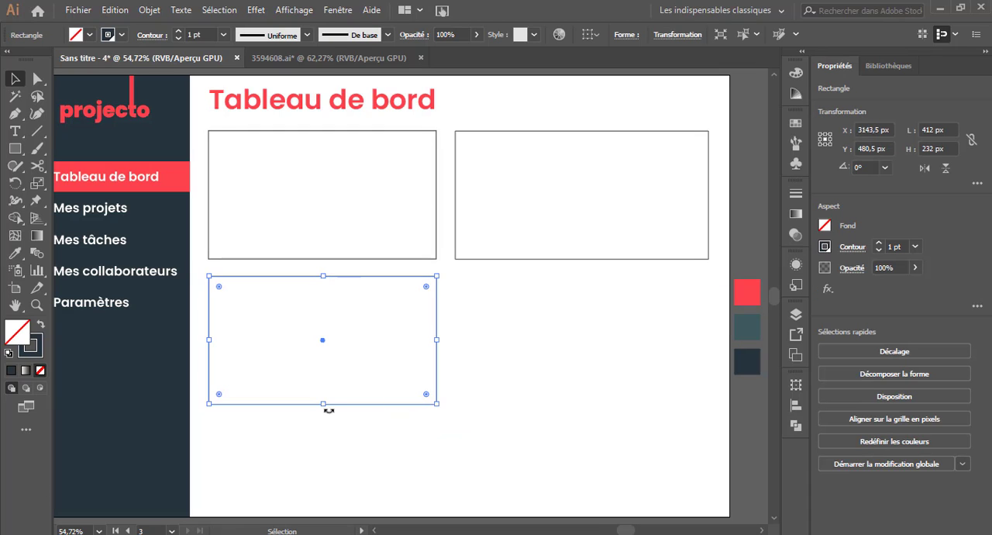
drag(324, 407, 328, 498)
Fill the space beside the tall rectangle with two stacked outlined rectangles, each about 458 × 195 px.
click(439, 427)
drag(438, 427, 684, 432)
drag(684, 392, 707, 391)
drag(581, 506, 608, 505)
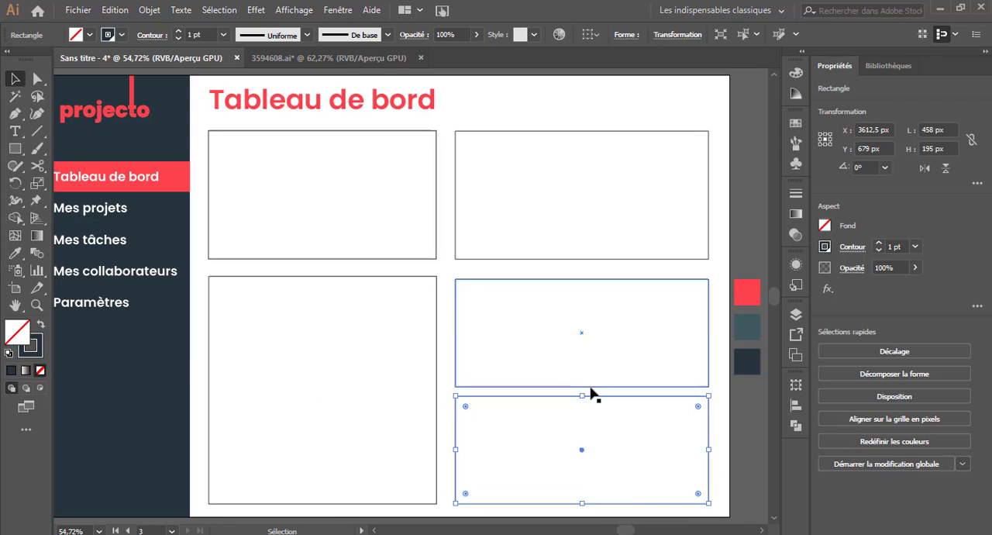
Shorten the two stacked rectangles in the right column to widen the gap between them.
click(590, 386)
drag(582, 387, 580, 398)
click(585, 395)
click(739, 424)
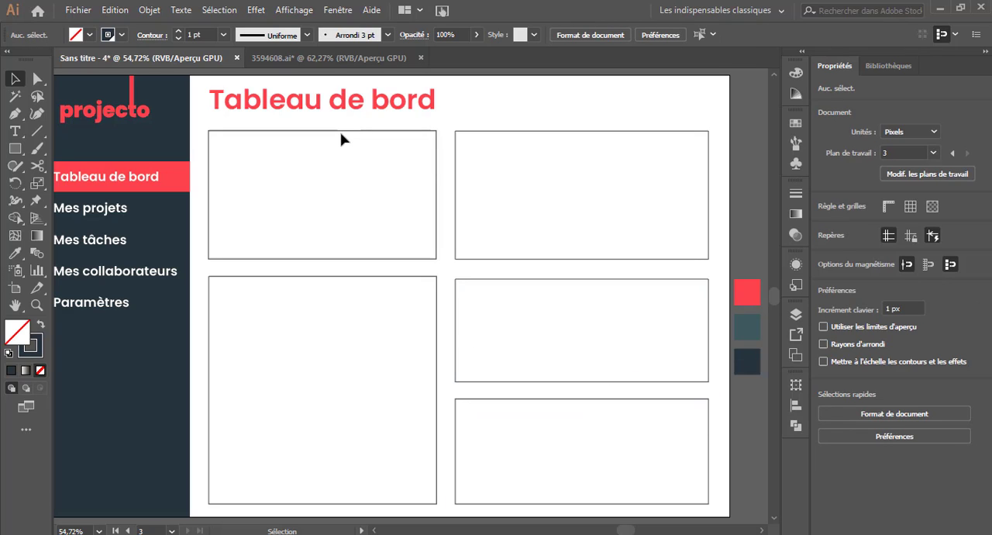
Fill the upper-left card with the sidebar's dark colour and remove its outline.
click(363, 131)
click(15, 253)
click(186, 160)
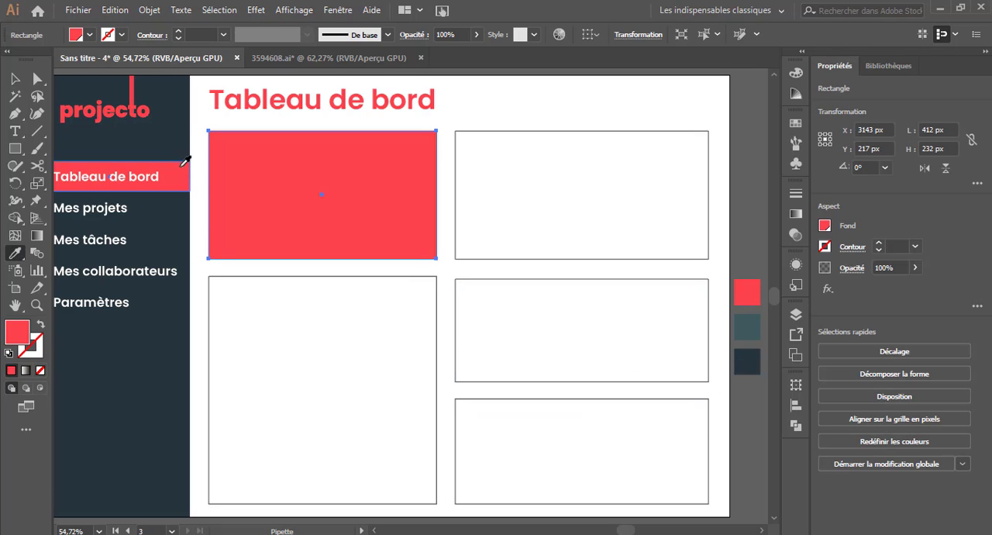
click(109, 351)
click(15, 78)
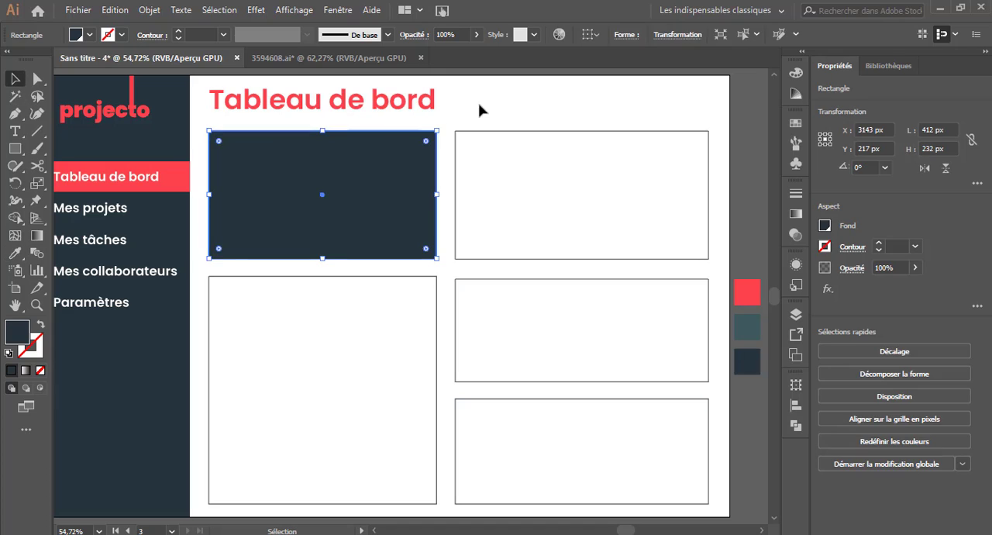
click(478, 104)
Add the label "Projets en cours" in the menu items' white text style at the dark card's upper-left corner.
click(15, 130)
click(319, 181)
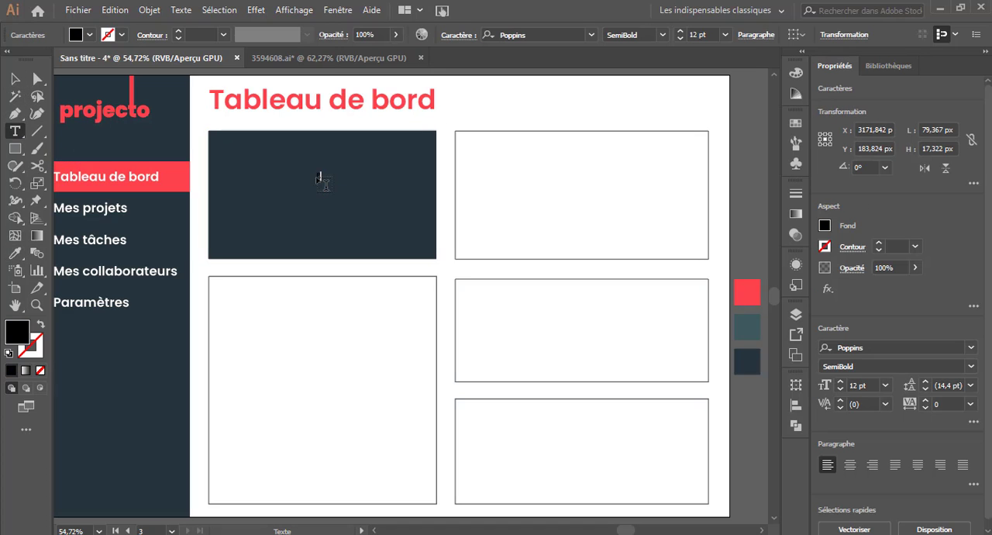
click(14, 78)
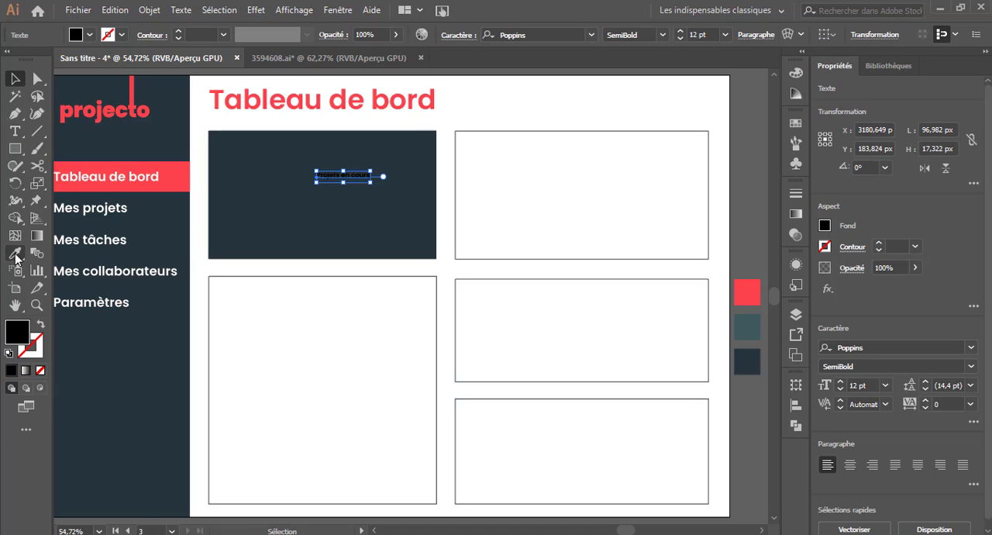
click(15, 253)
click(76, 208)
click(15, 79)
click(463, 112)
drag(399, 175, 305, 152)
click(164, 218)
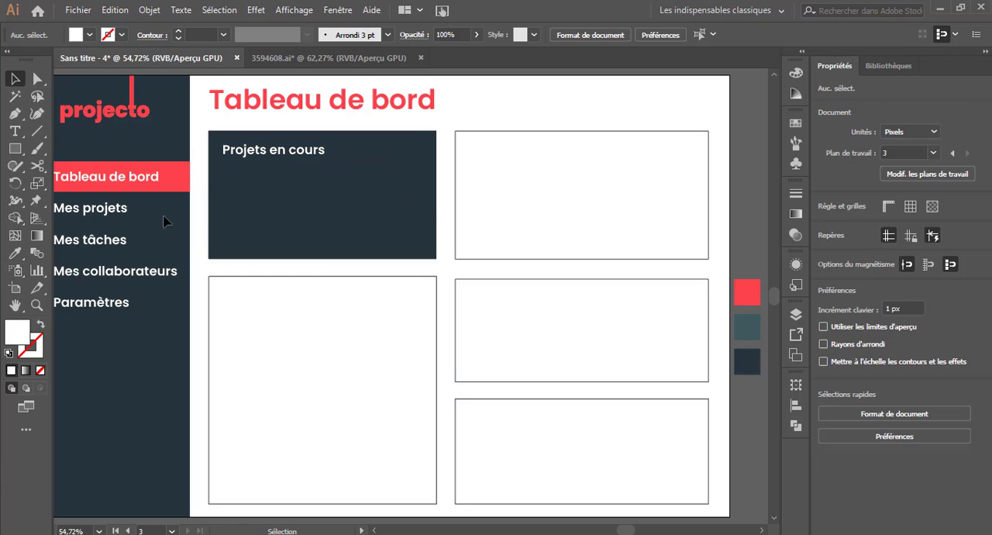
Add the number "12" in the dark card and give it the page title's red text style.
click(15, 131)
click(310, 200)
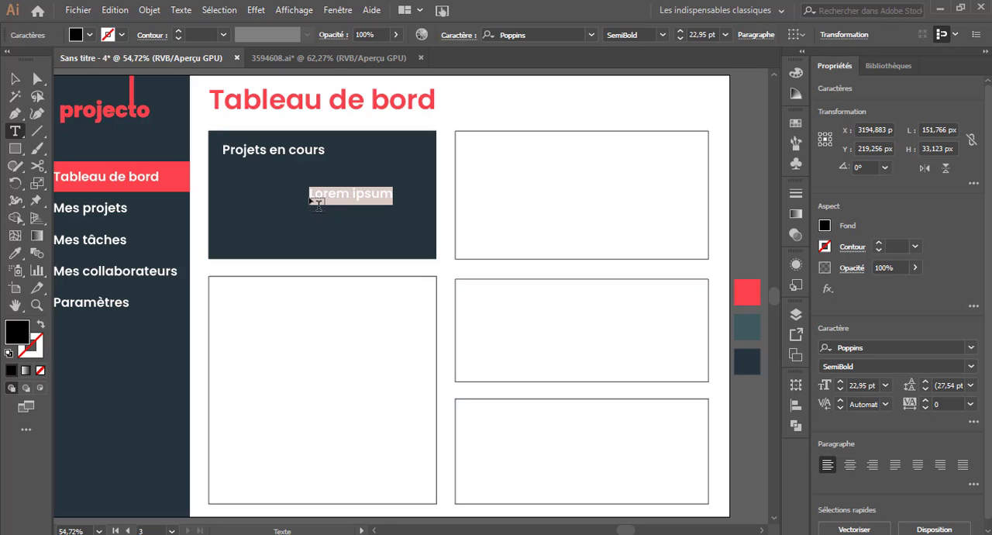
text(12)
click(14, 77)
click(16, 253)
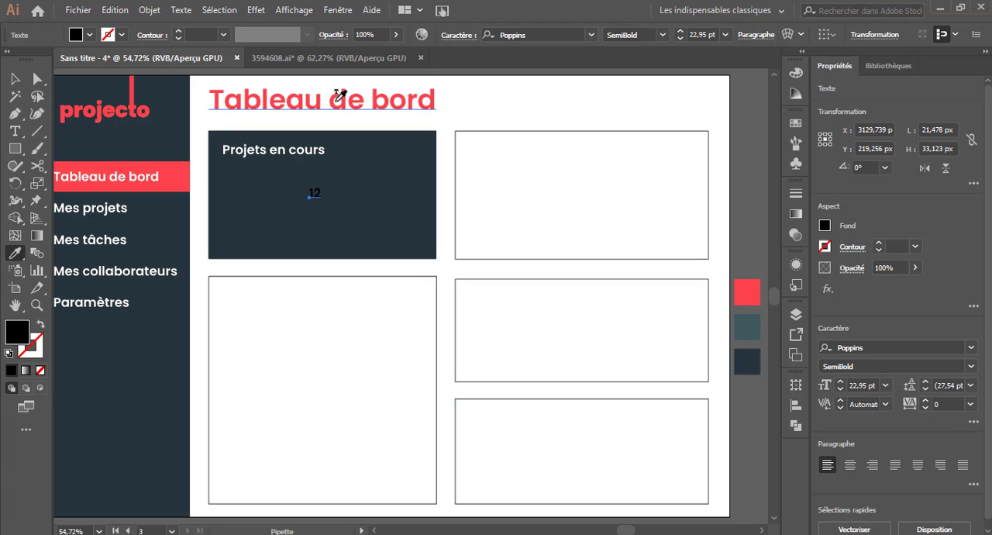
click(338, 96)
Set the font size of the "12" to 172 pt.
key(v)
click(885, 385)
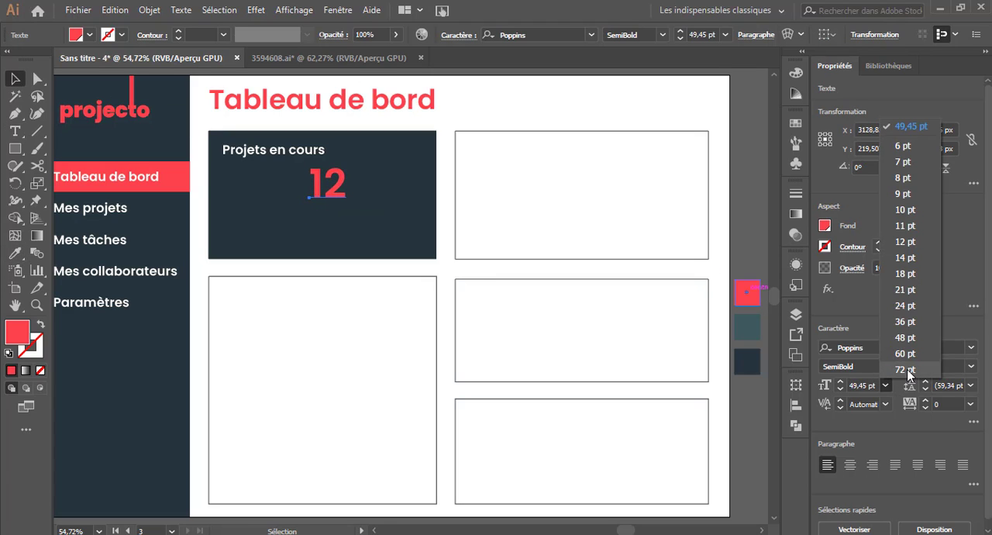
click(903, 370)
key(Return)
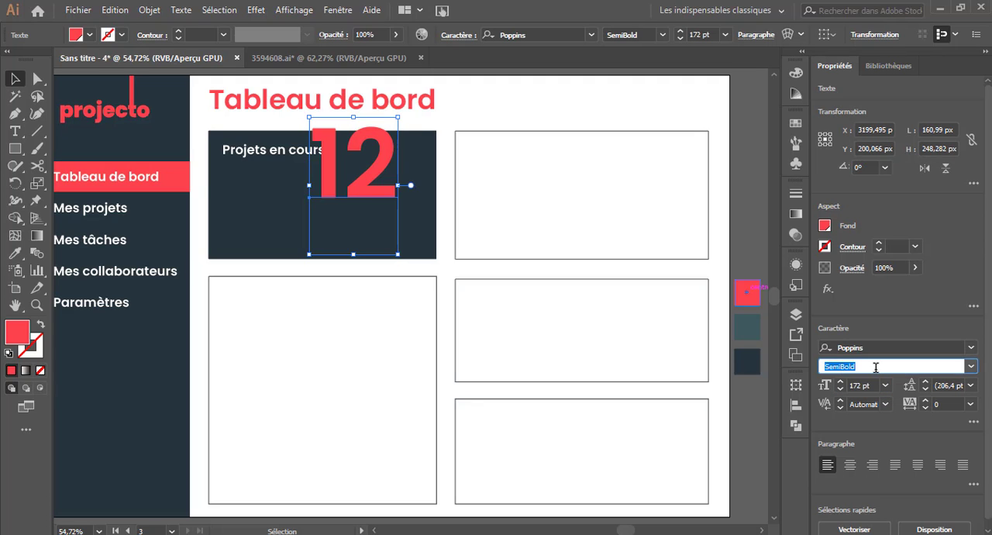
Scale down the "12" and centre it in the dark card below "Projets en cours".
drag(362, 197, 334, 206)
right_click(331, 232)
click(378, 326)
click(355, 267)
click(517, 102)
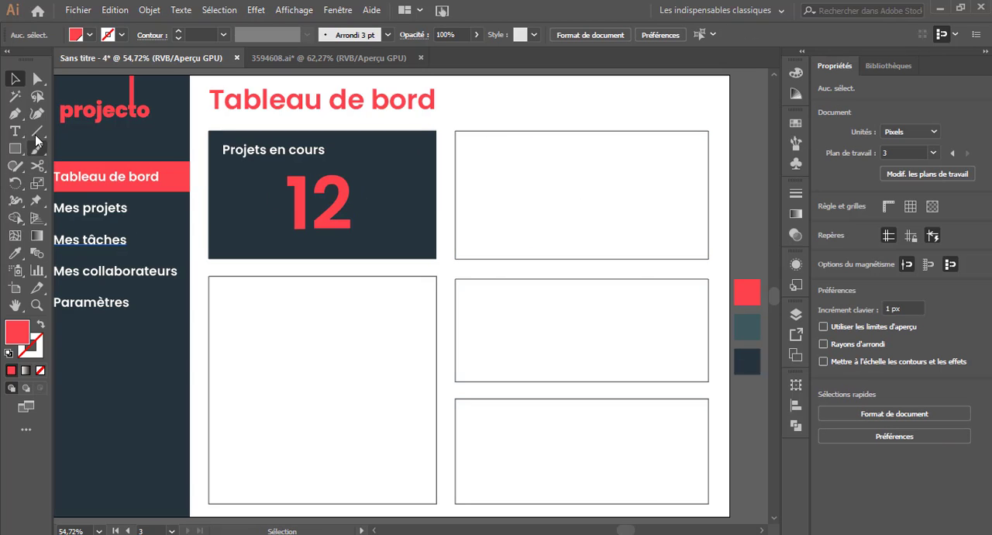
Place a text object in the upper-right card with the text style of "Projets en cours" and the highlight bar's red fill.
click(14, 131)
click(488, 153)
click(15, 252)
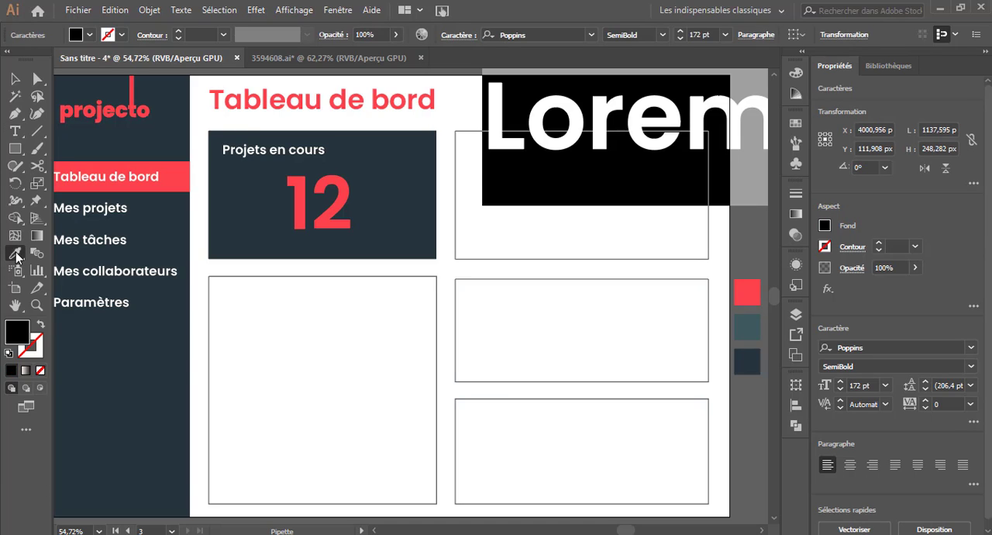
click(272, 150)
click(15, 78)
click(15, 253)
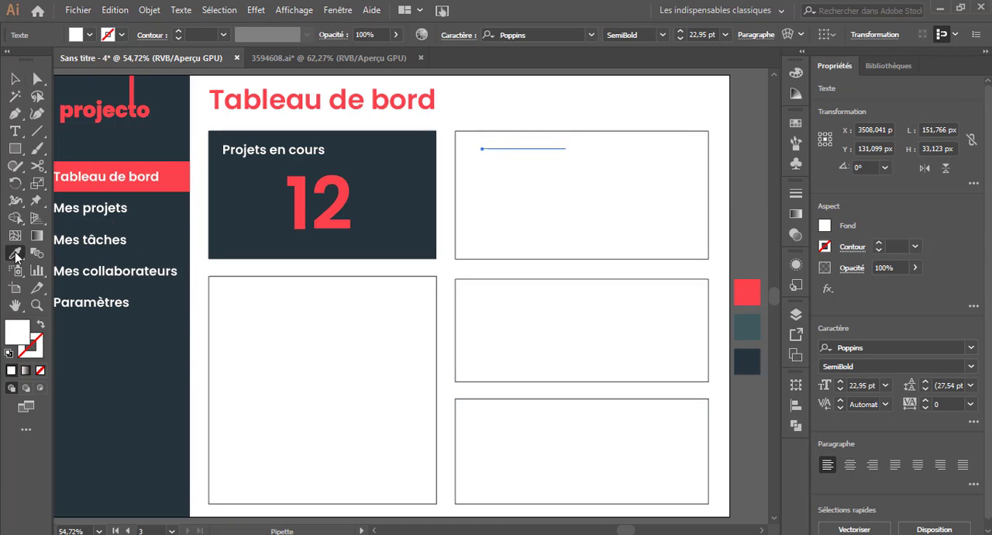
click(172, 184)
click(14, 79)
Change the placeholder text to "Tâches du jour" and move it to the card's upper-left corner, level with "Projets en cours".
click(15, 132)
drag(488, 152, 674, 152)
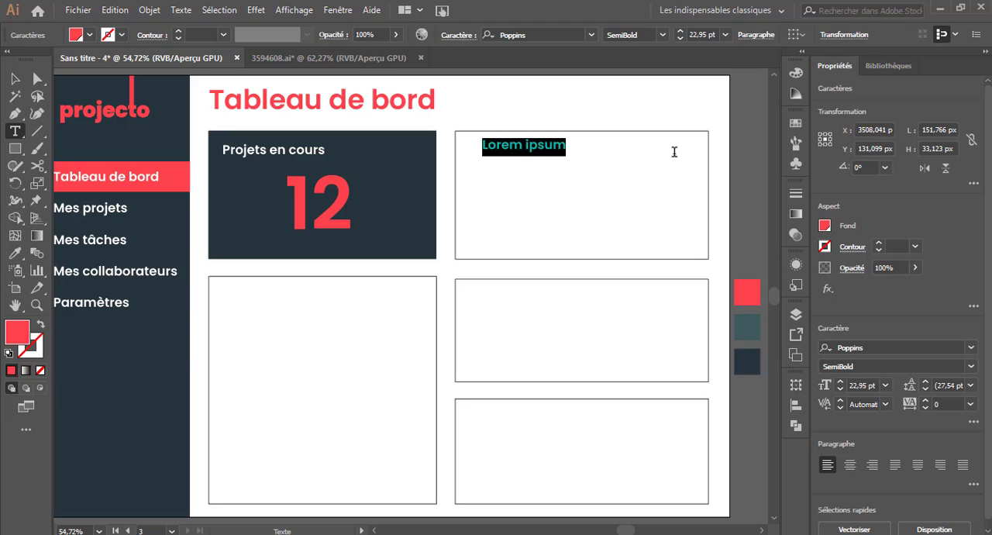
text(Tâches du jour)
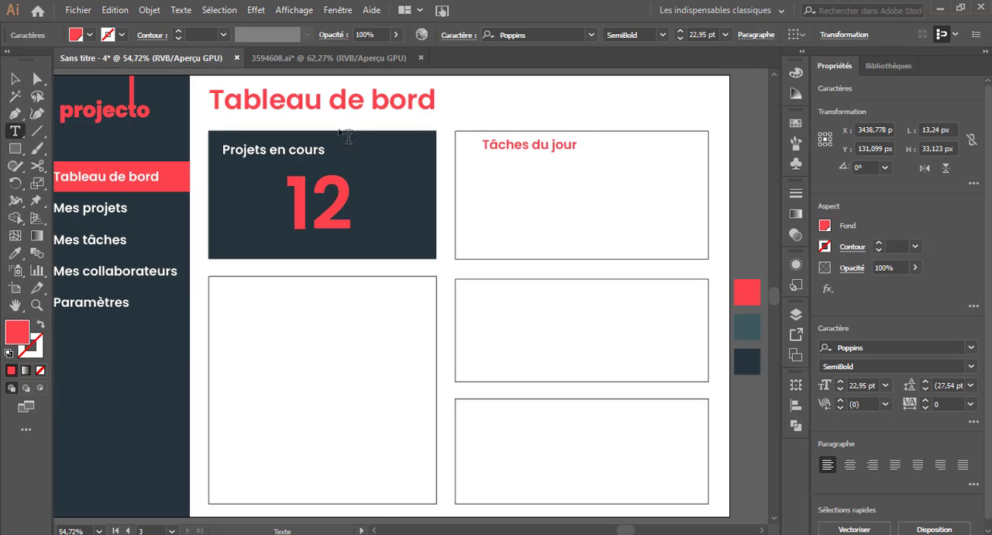
click(15, 79)
click(489, 110)
drag(535, 155, 524, 160)
click(403, 129)
Add a task text starting with "Contacter" below the "Tâches du jour" heading.
click(35, 134)
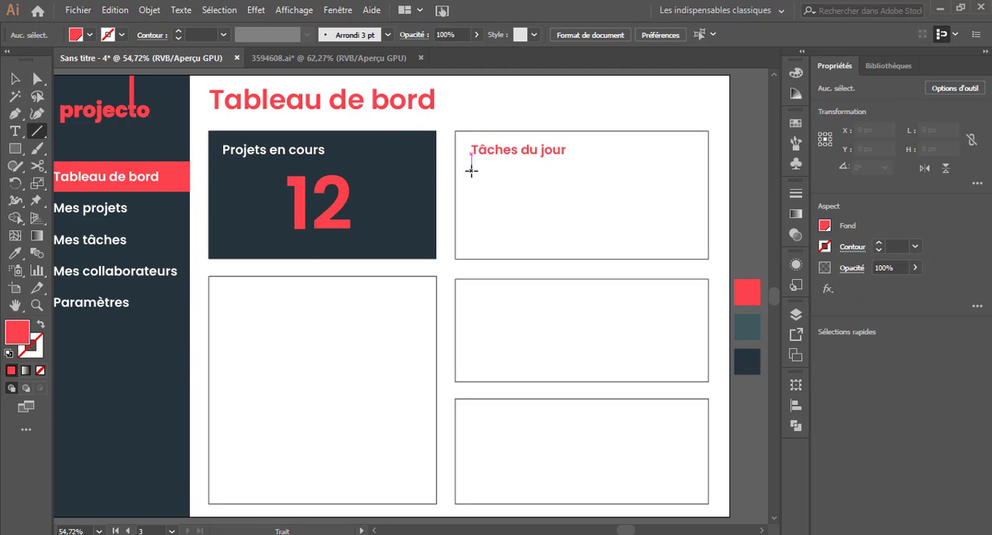
click(14, 131)
click(531, 188)
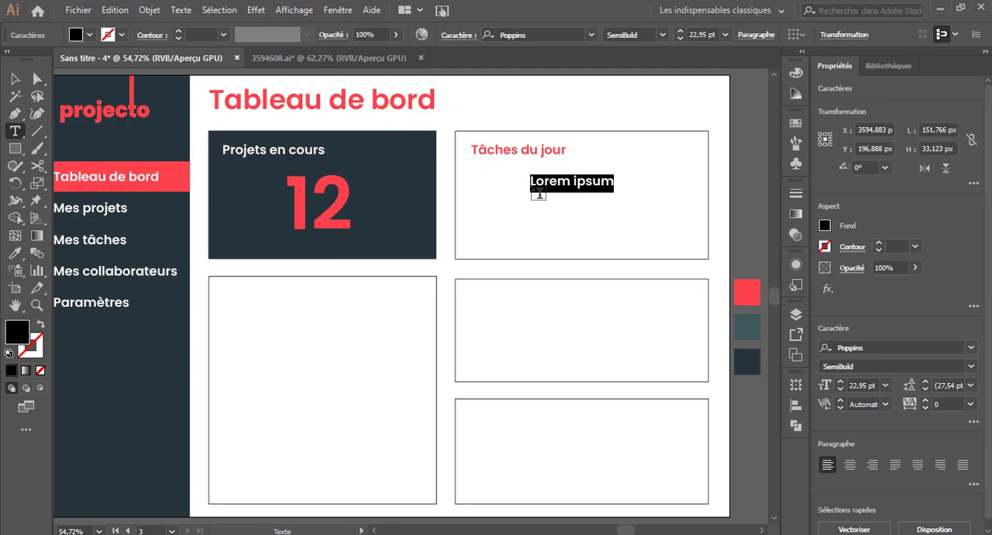
text(Contacter)
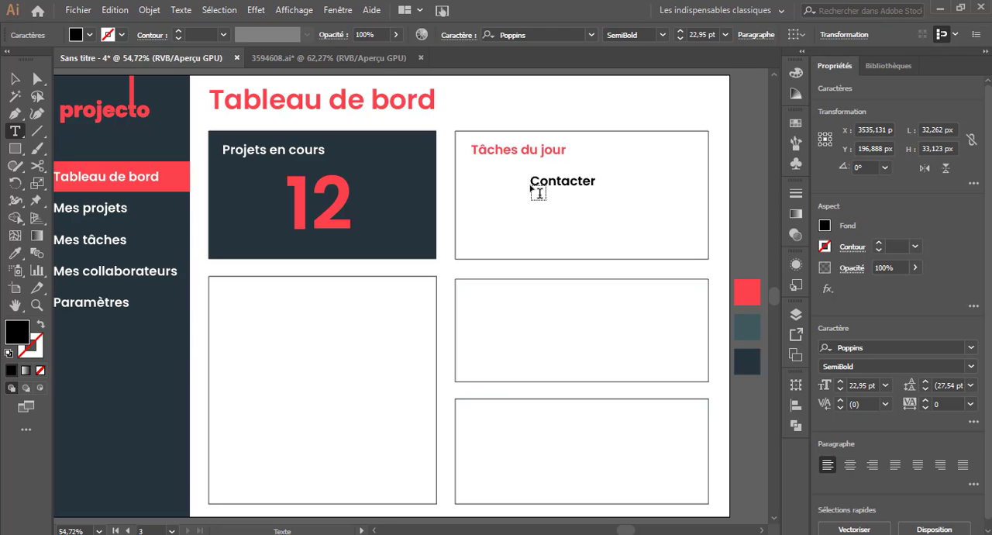